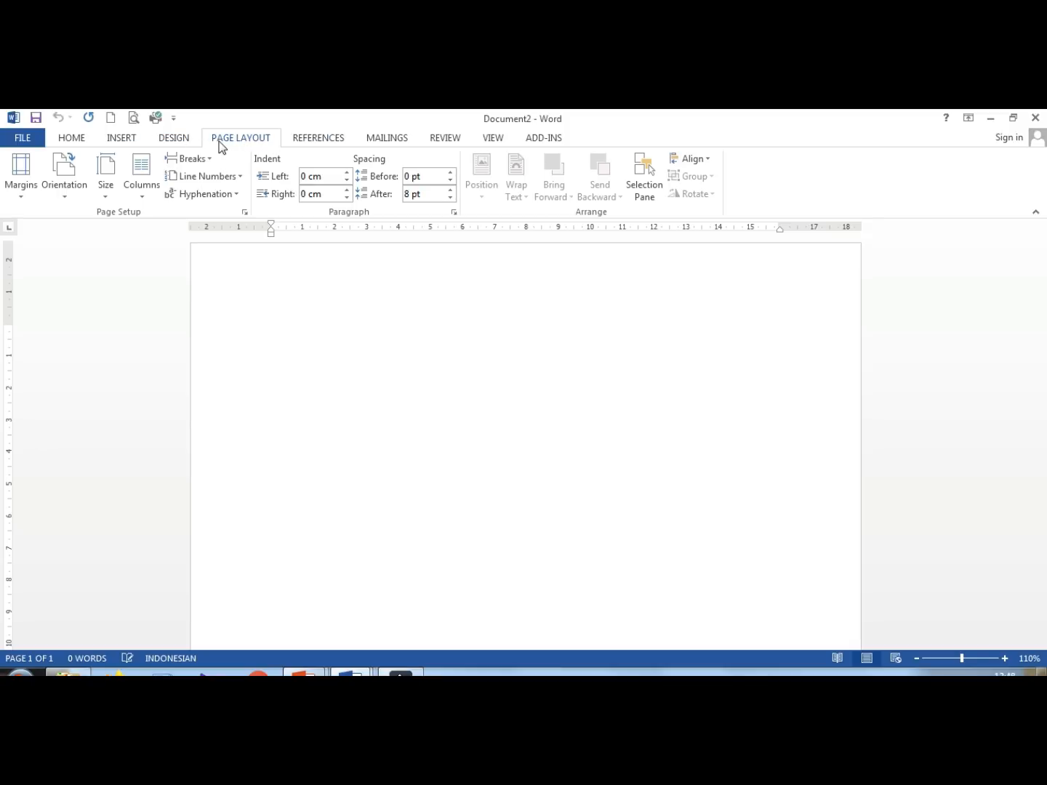
Step: Set the blank document's paper size to A4 and its text font to Times New Roman, 12 pt
left_click(110, 199)
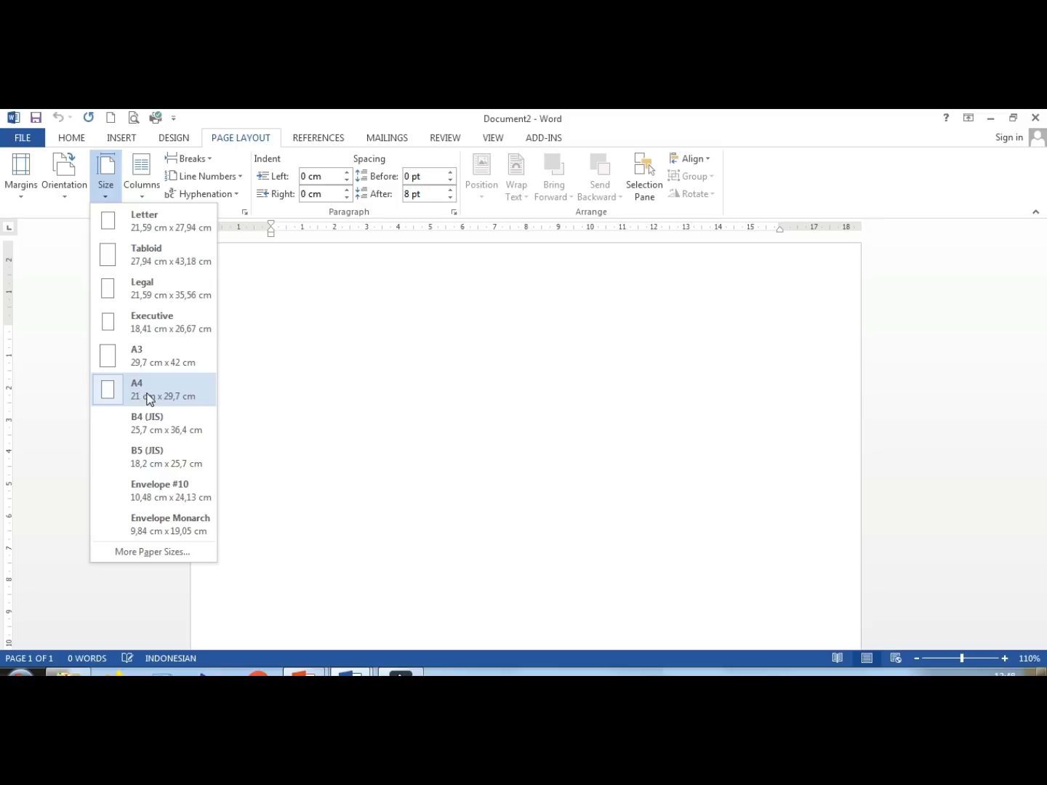
left_click(149, 398)
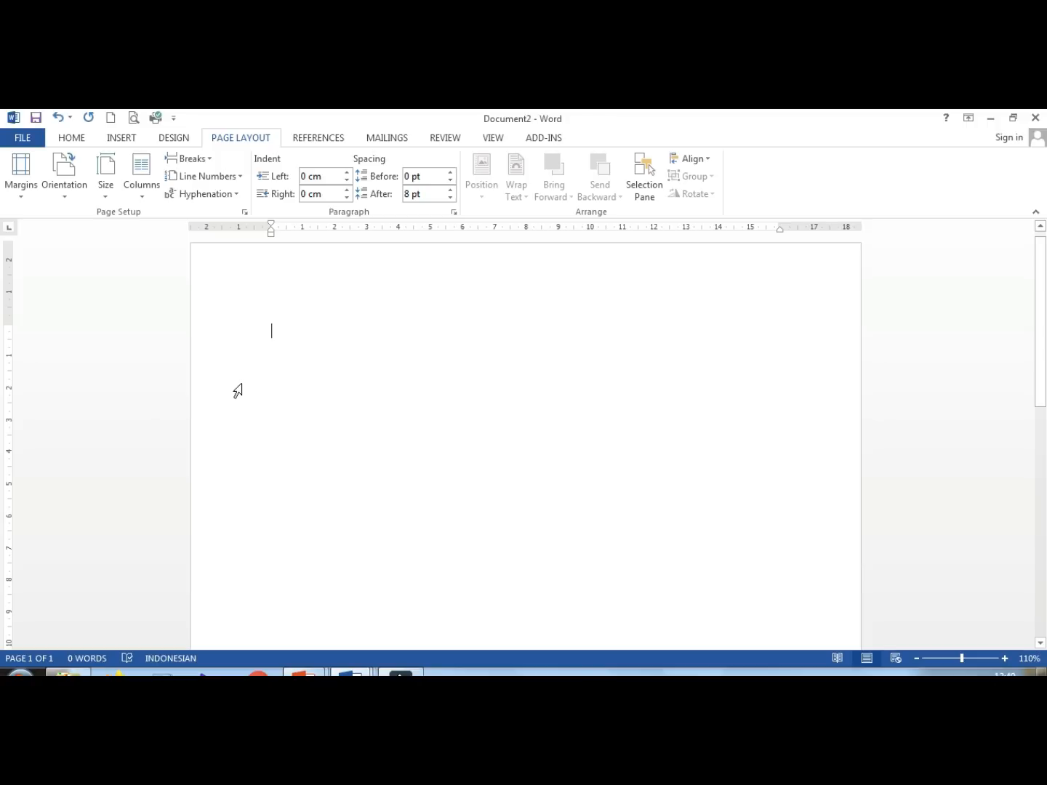
left_click(73, 138)
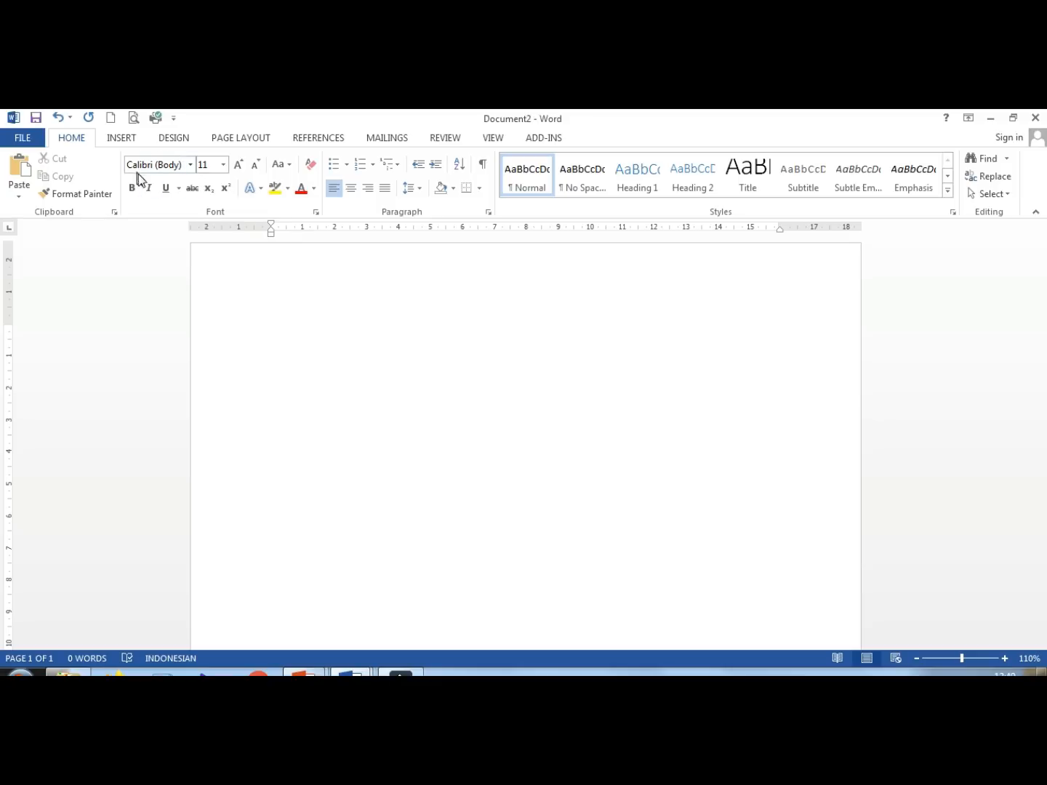
left_click(191, 165)
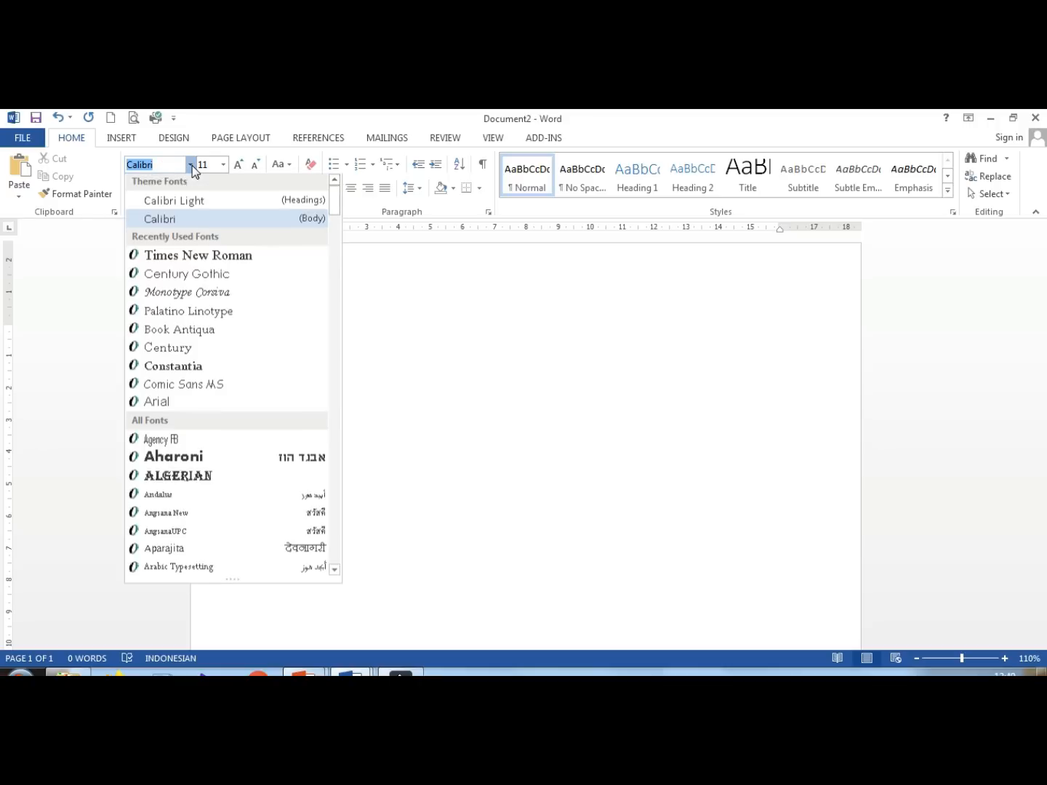
left_click(218, 258)
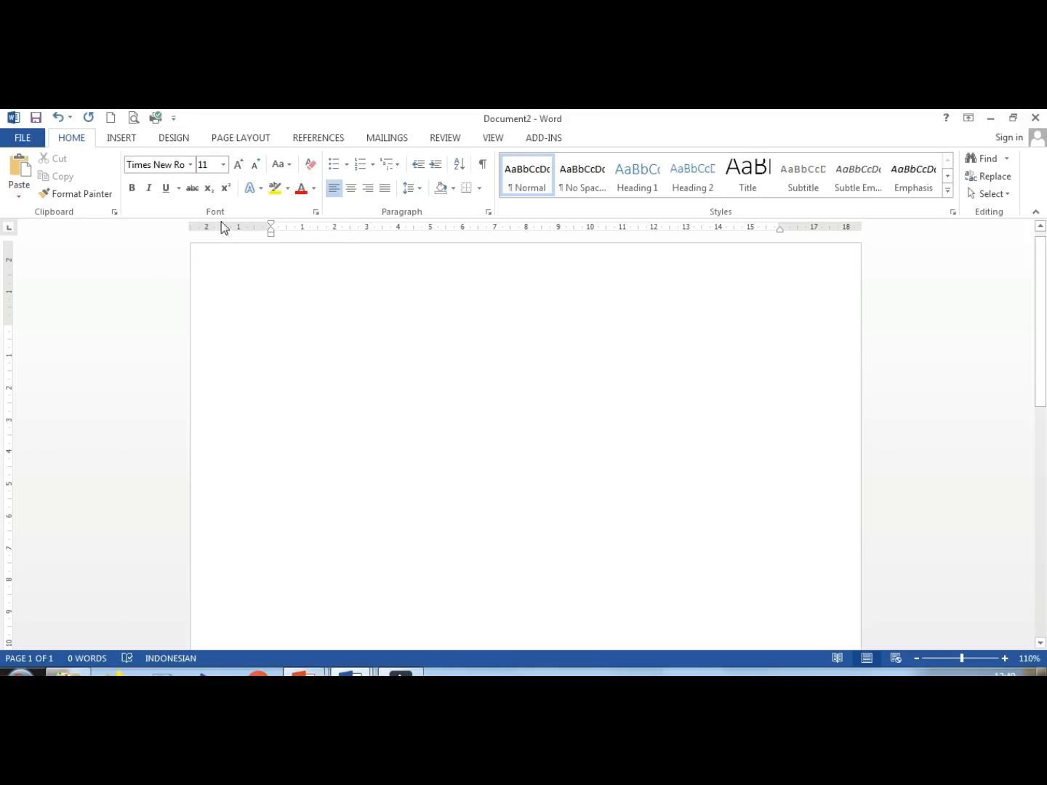
left_click(224, 165)
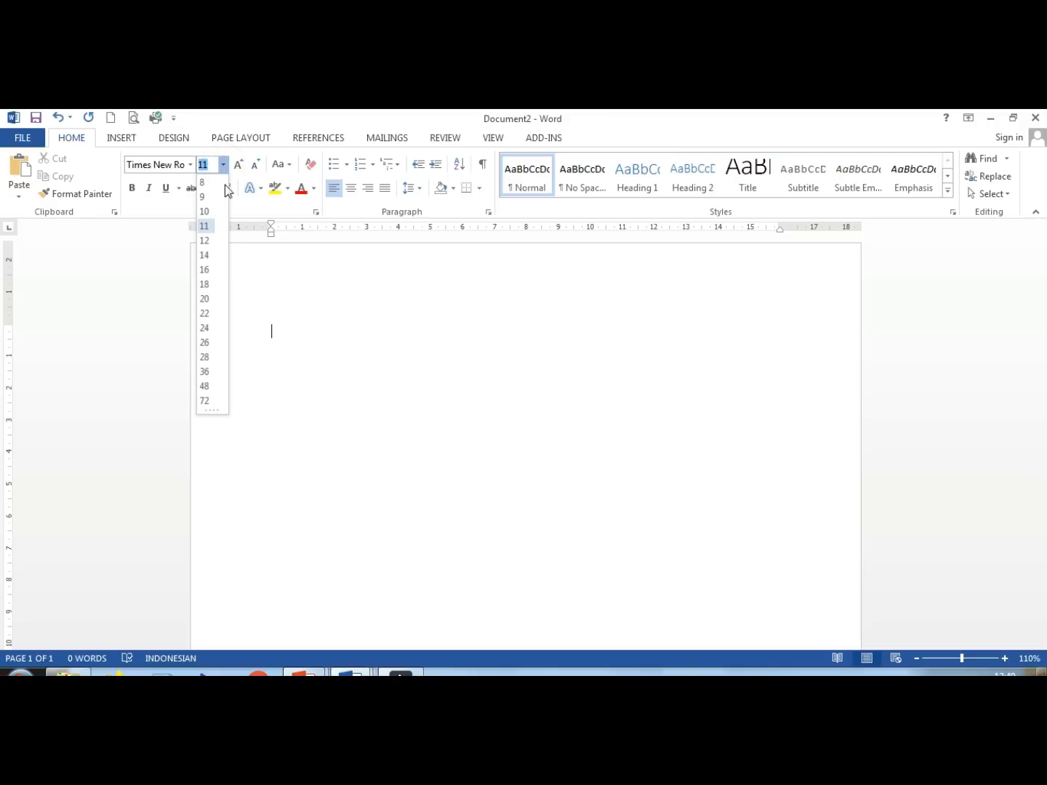
left_click(205, 241)
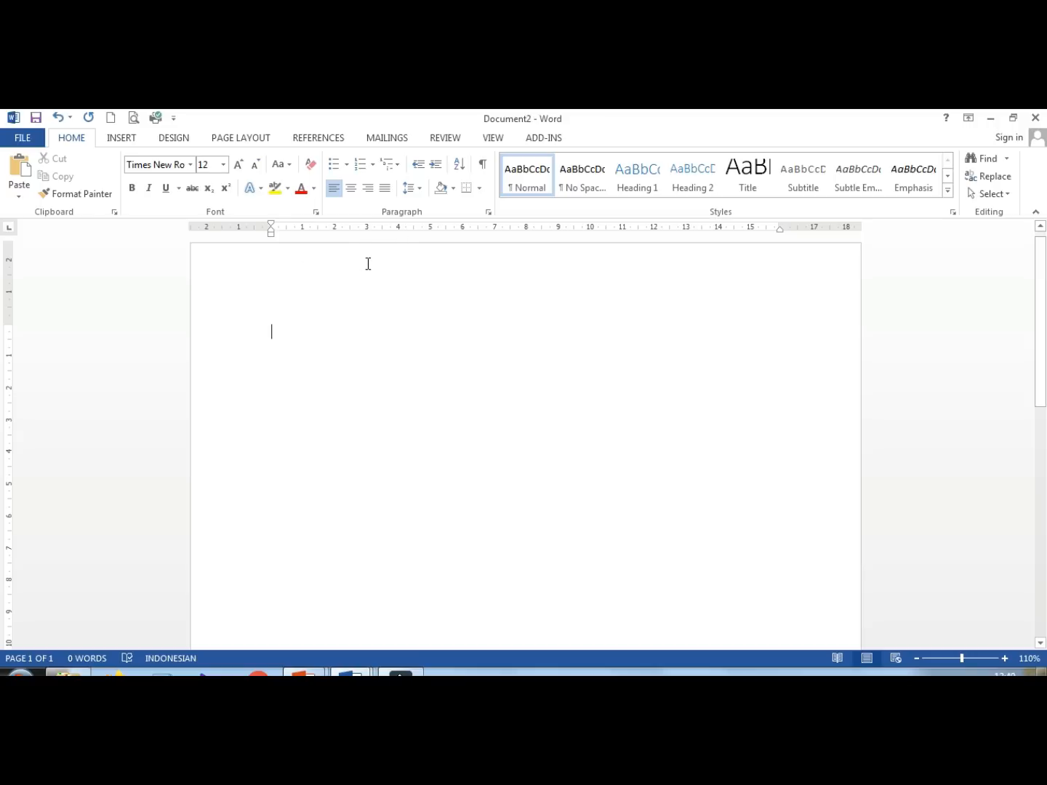
Step: Switch to Document1 and examine the font formatting of the BAB I PENDAHULUAN title and the Latar Belakang subheading
key("alt+Tab")
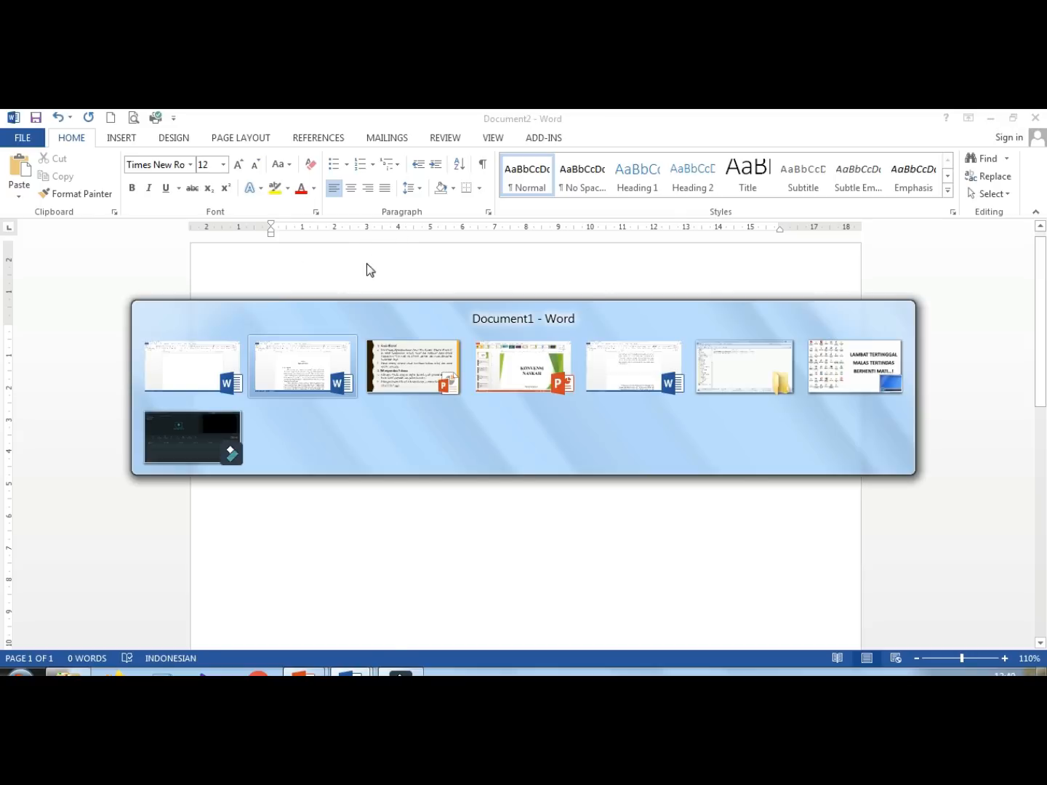
key("alt+Tab")
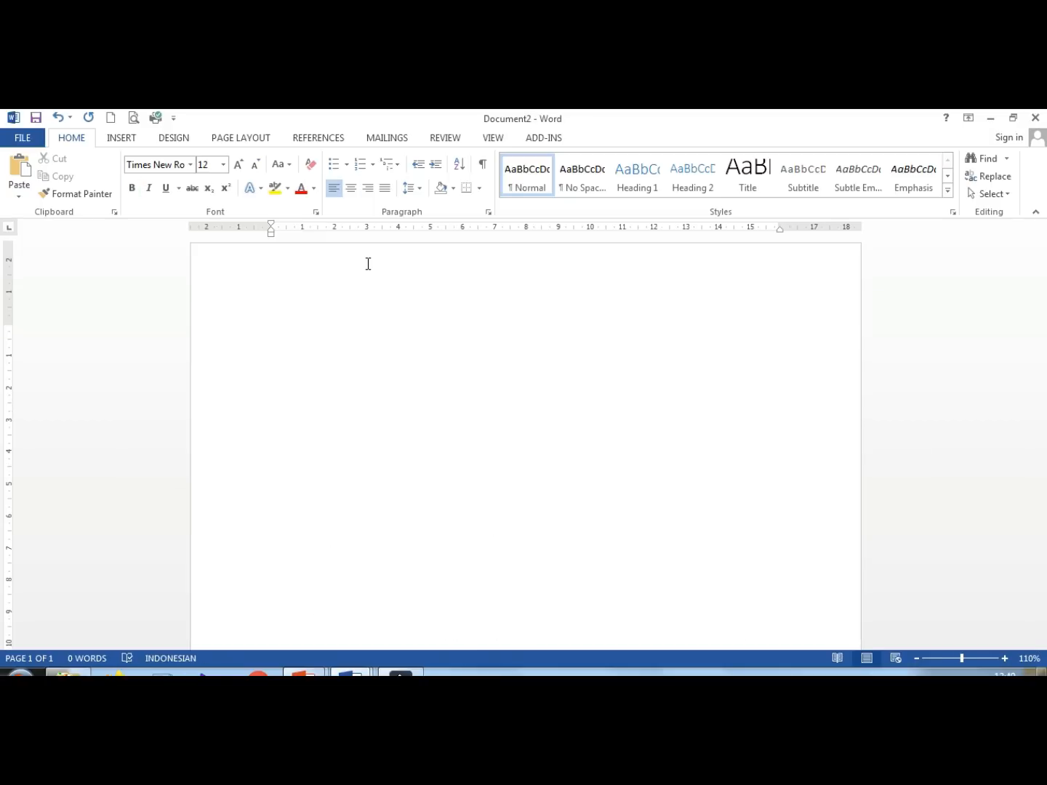
key("alt+Tab")
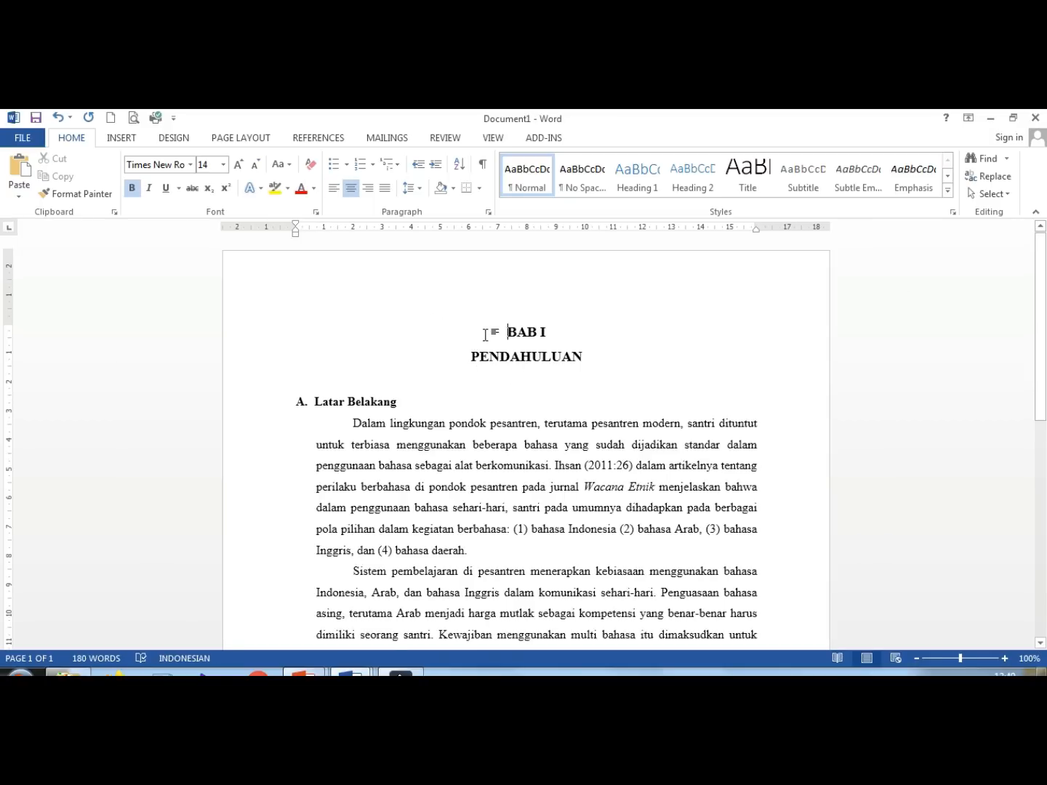
left_click_drag(481, 336, 581, 358)
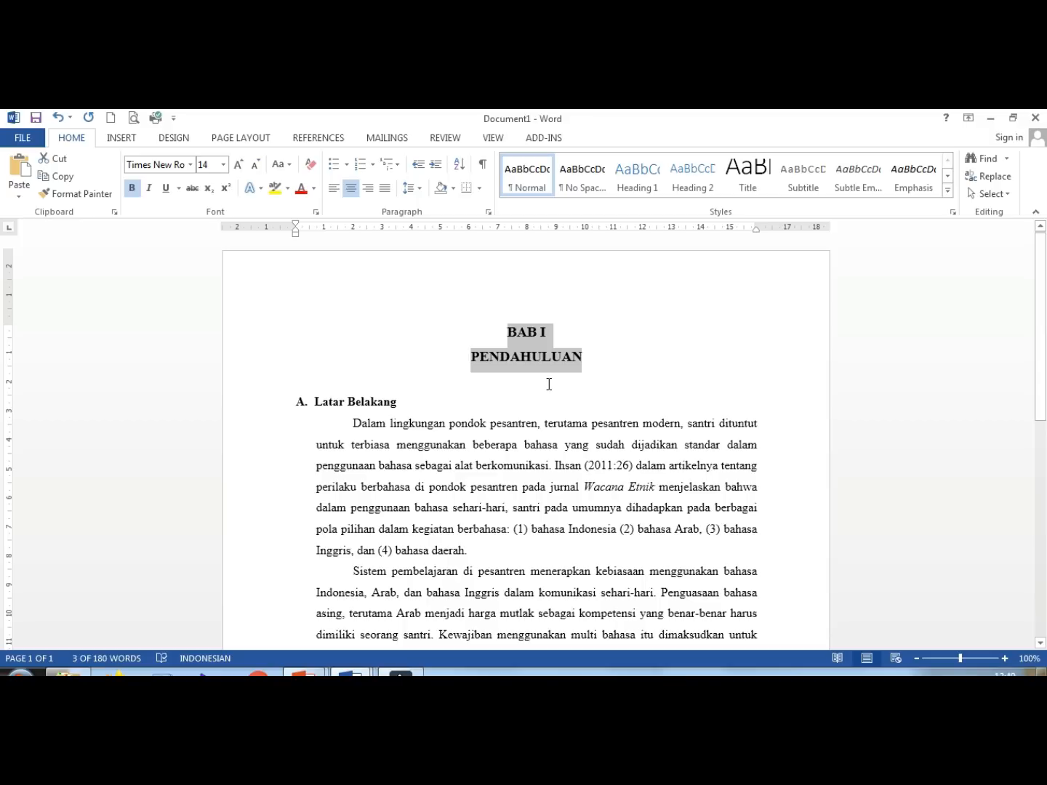
left_click(612, 362)
left_click_drag(596, 360, 507, 330)
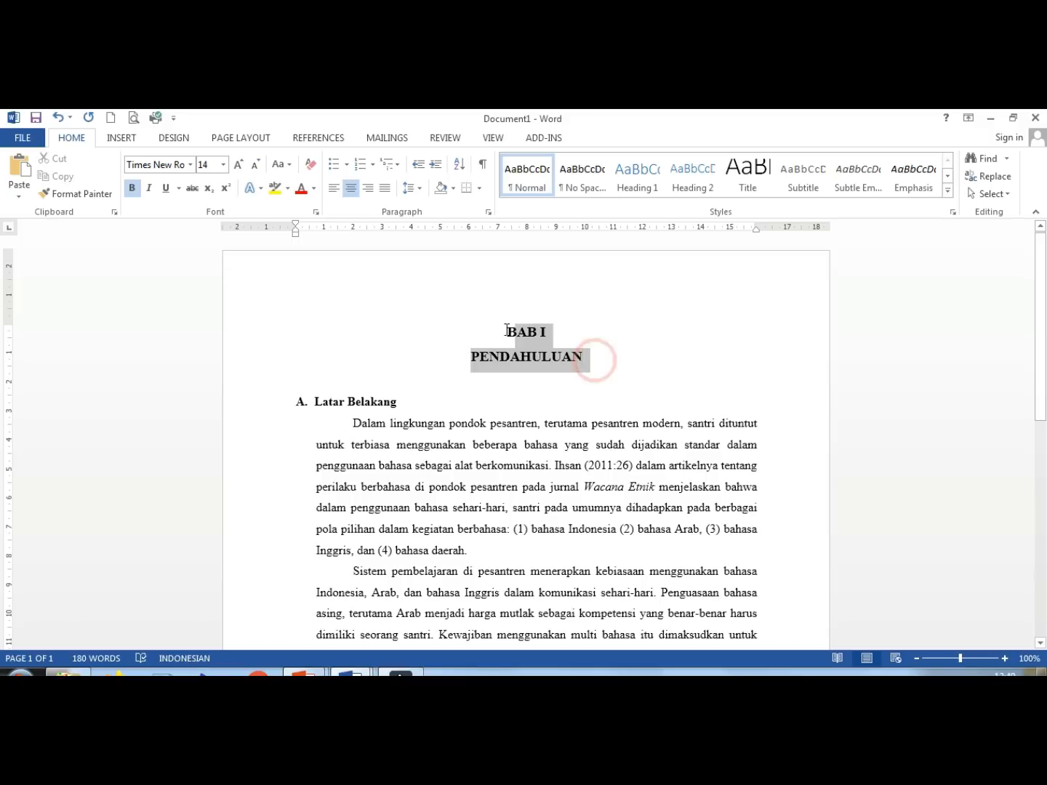
left_click_drag(407, 412, 286, 413)
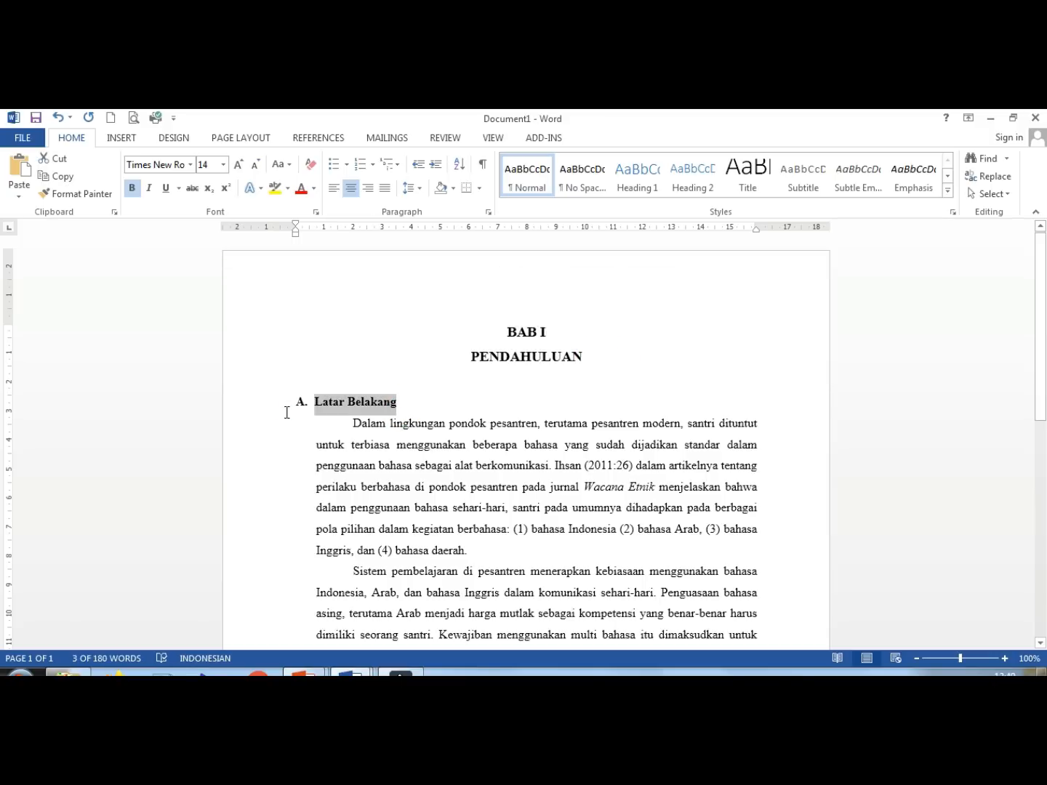
left_click(608, 346)
left_click_drag(595, 357, 507, 342)
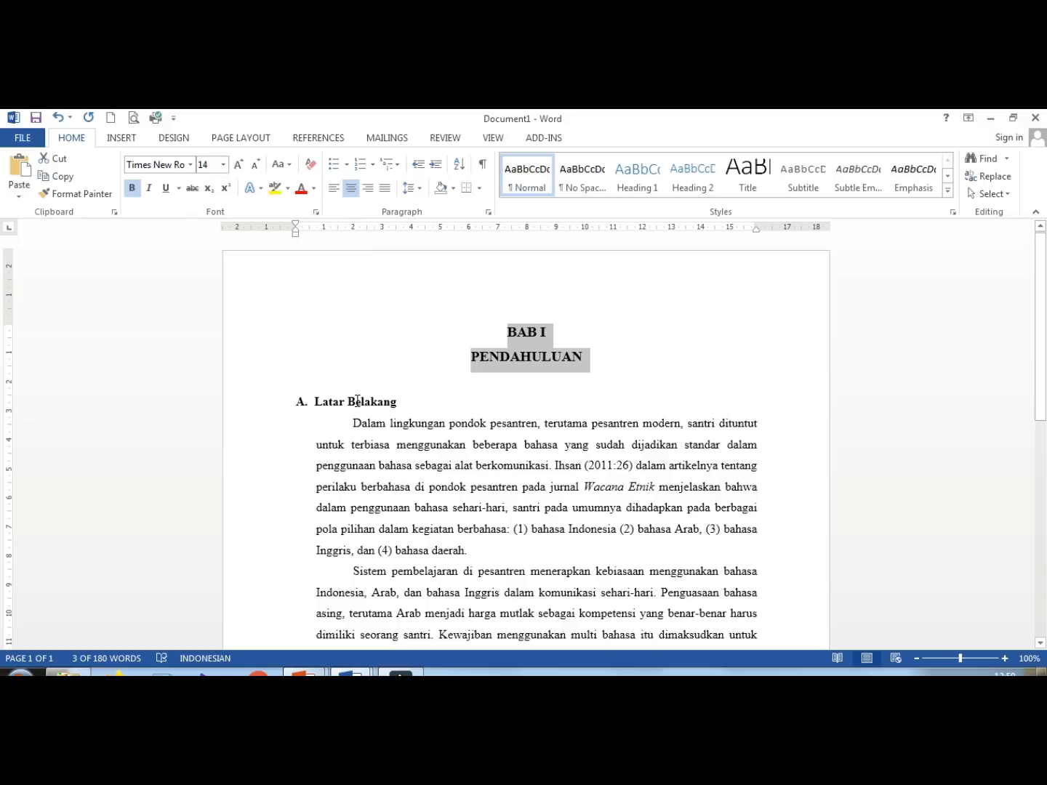
left_click_drag(317, 402, 398, 403)
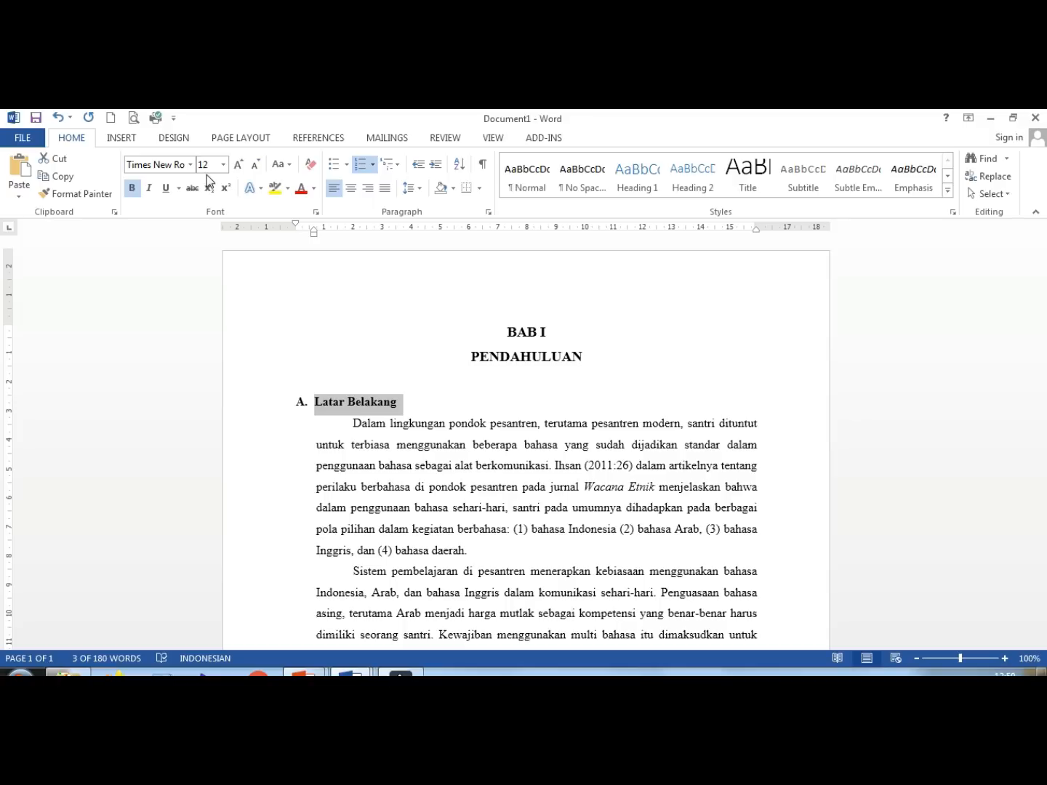
left_click(425, 407)
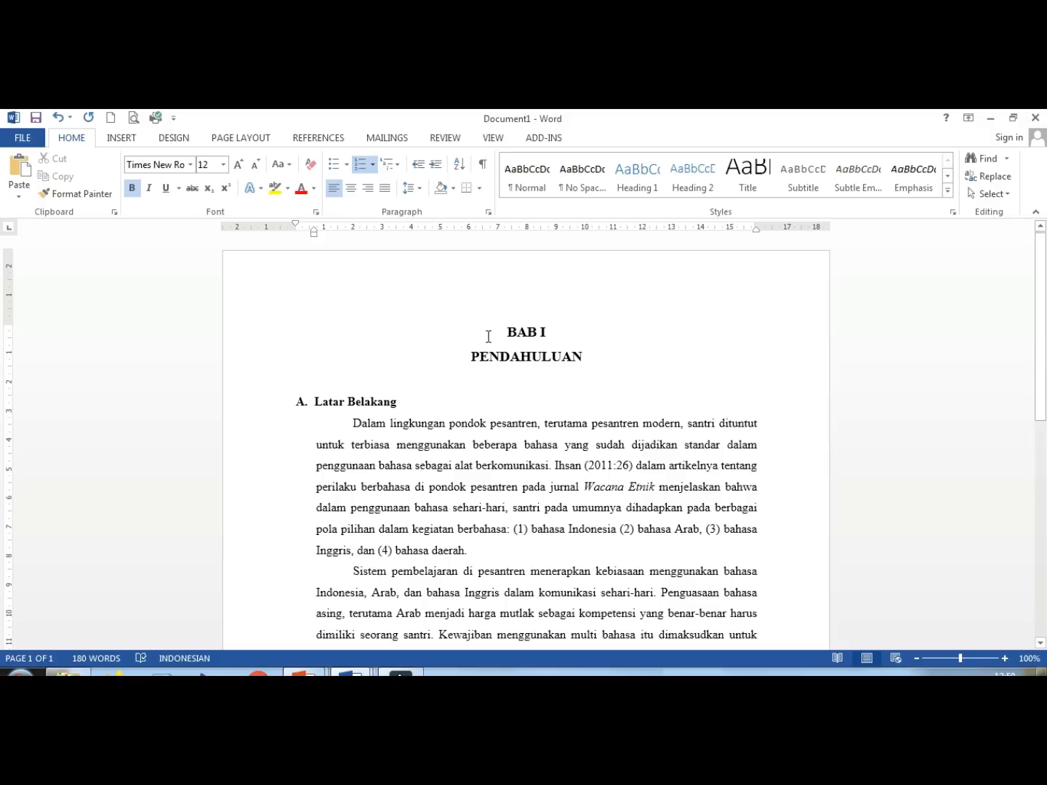
Step: Check the font rules for tables and figures on the Jenis Huruf presentation slide and return to Document1
key("alt+Tab")
key("alt+Tab")
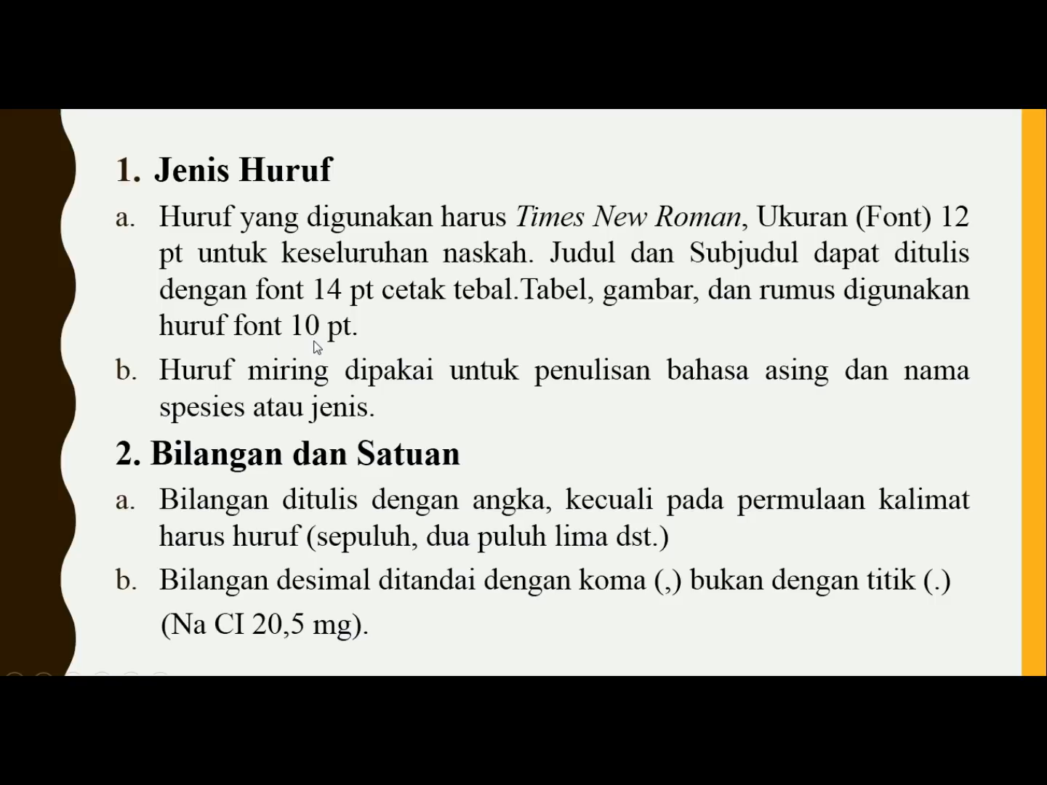
key("alt+Tab")
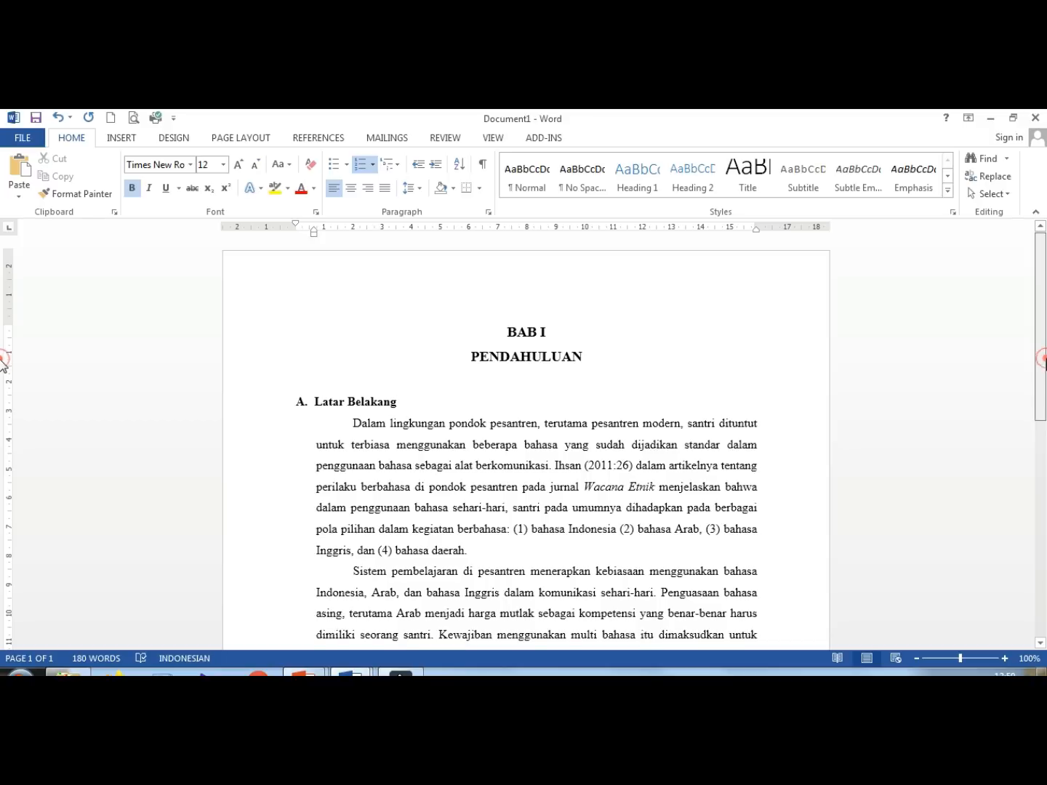
Step: Insert a table of four columns and three rows on a new line after the first Latar Belakang paragraph
scroll(4, 392, "down", 1)
scroll(4, 393, "down", 1)
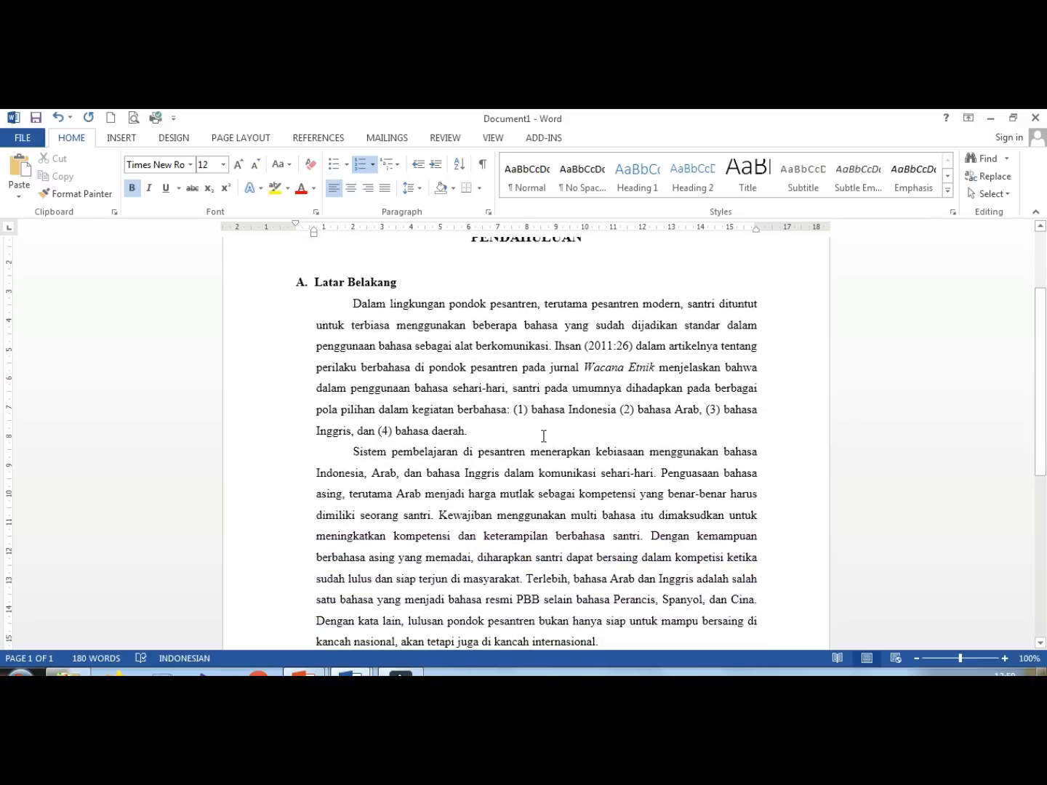
left_click(544, 436)
key("Return")
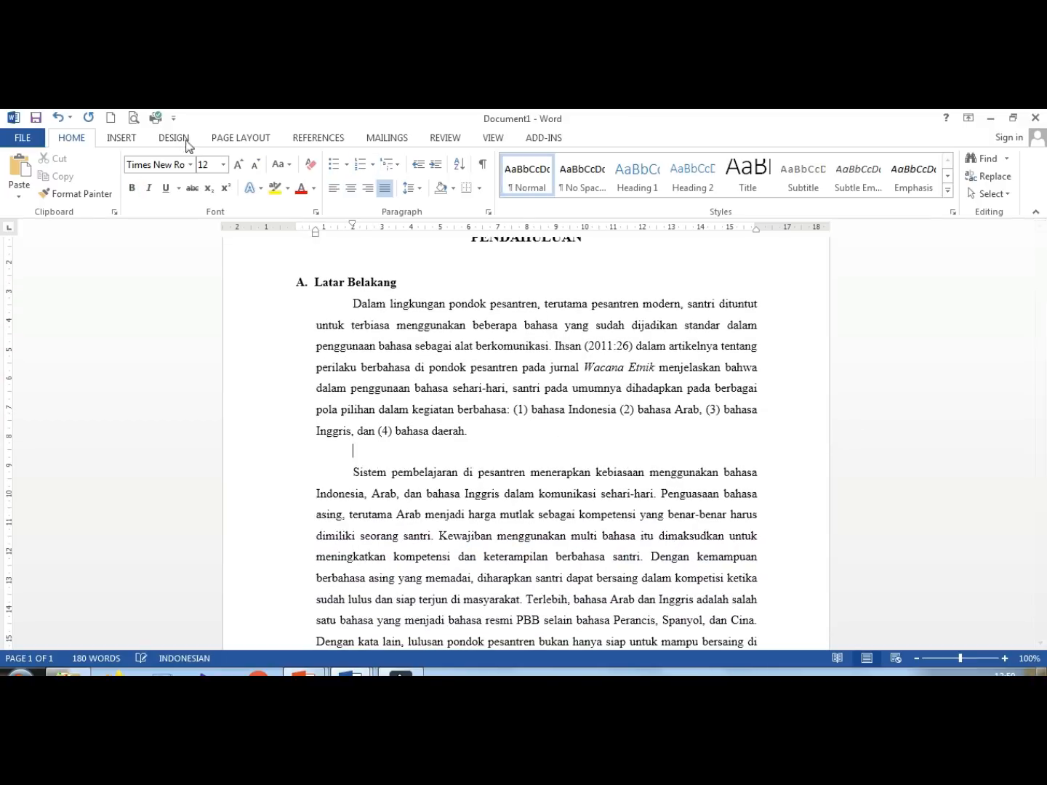
left_click(122, 137)
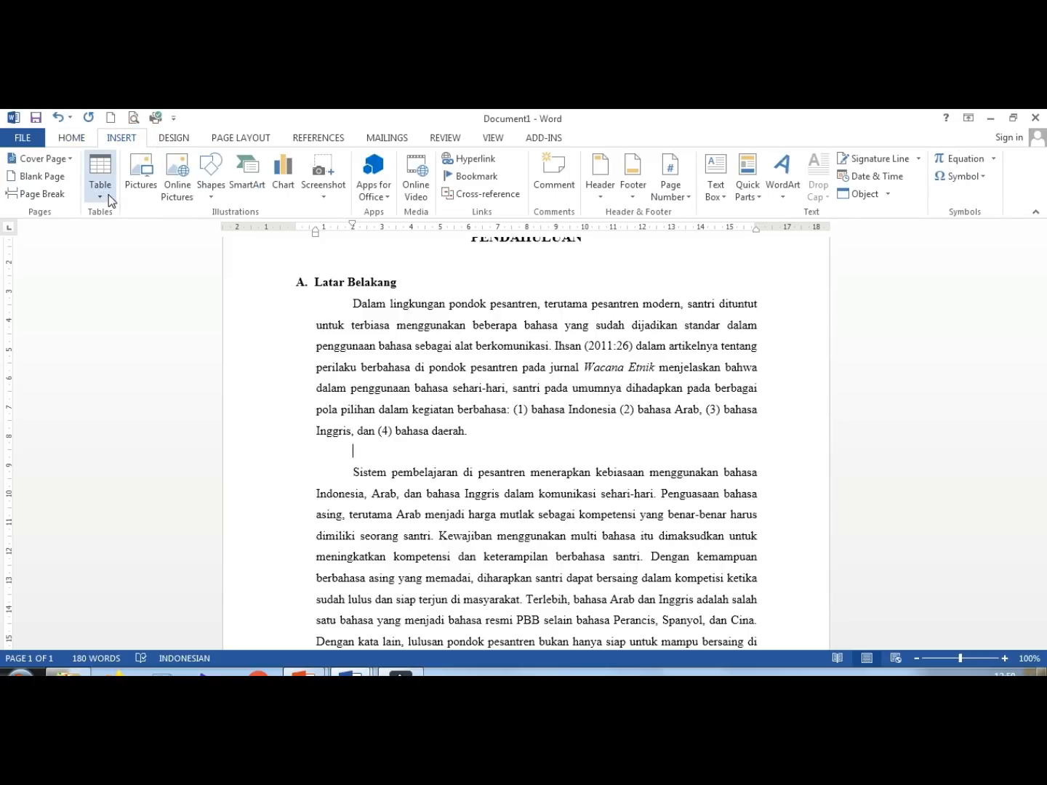
left_click(107, 195)
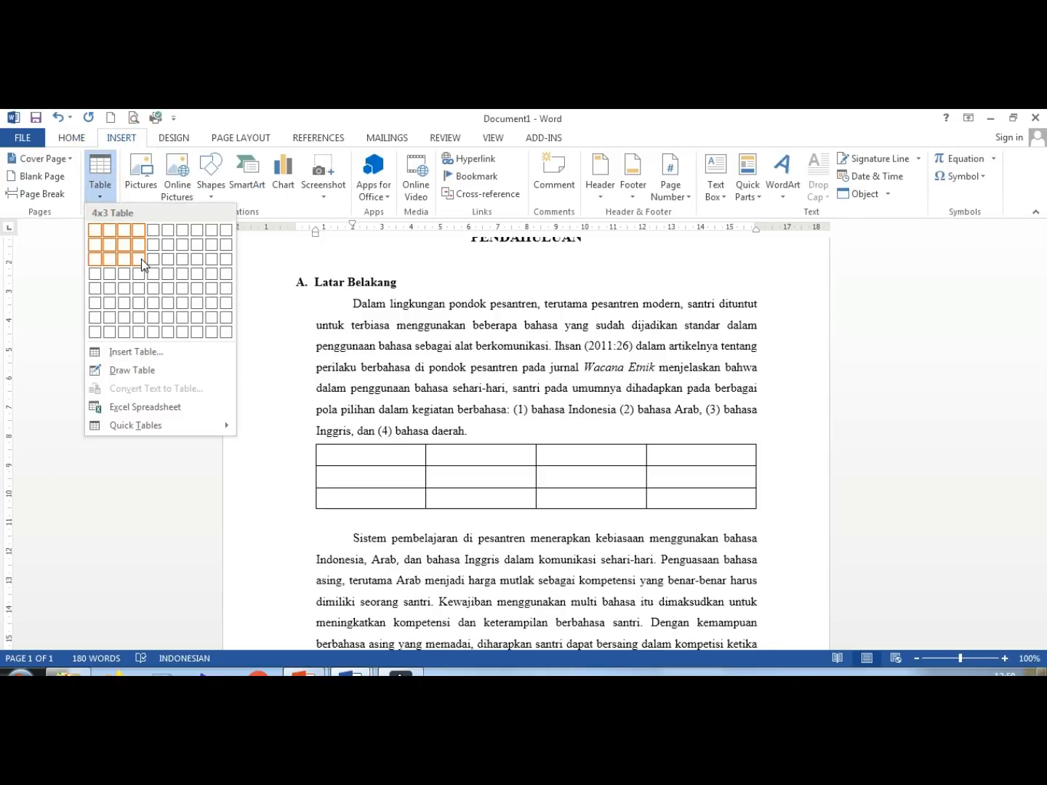
left_click(141, 262)
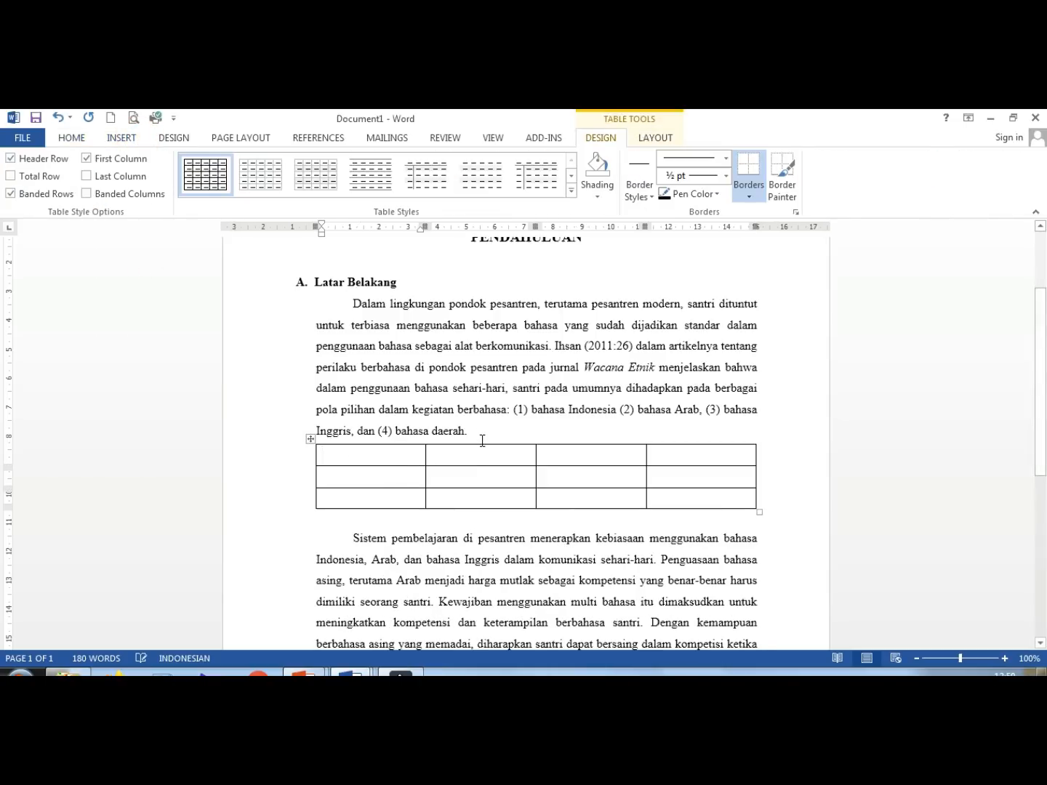
Step: Add an empty line above the table, remove its first-line indent and set its left indent to 0,6 cm
left_click(482, 435)
key("Return")
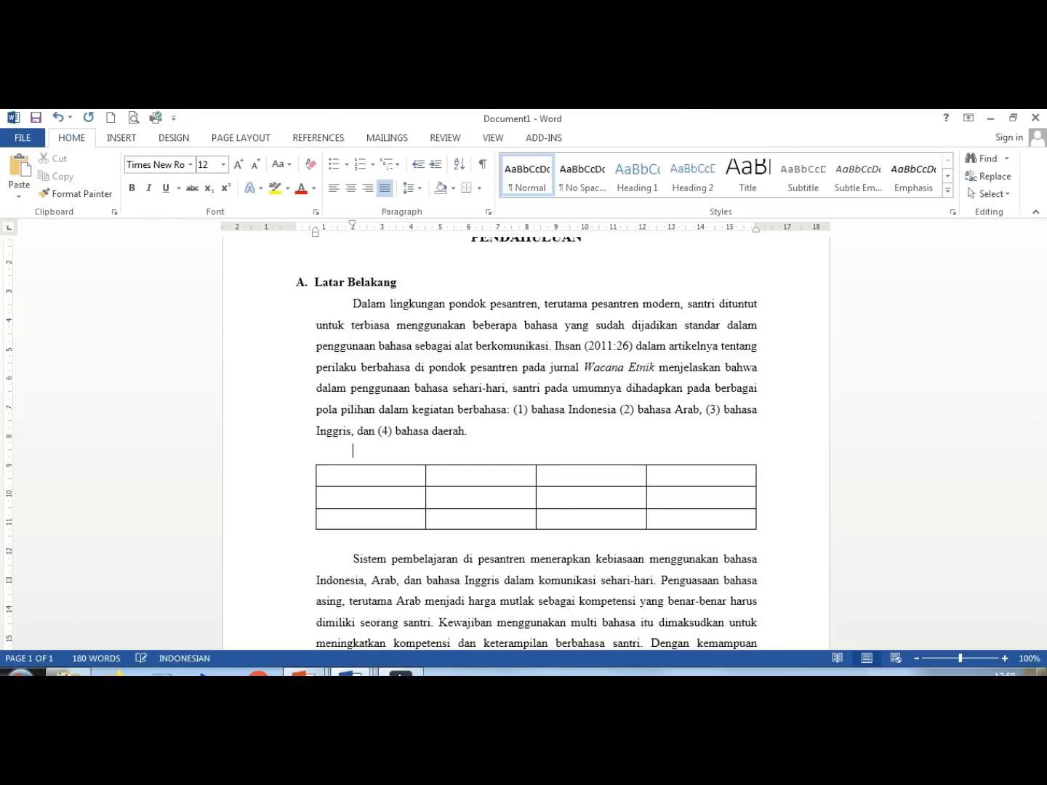
key("BackSpace")
key("Return")
left_click_drag(352, 227, 315, 234)
left_click(242, 140)
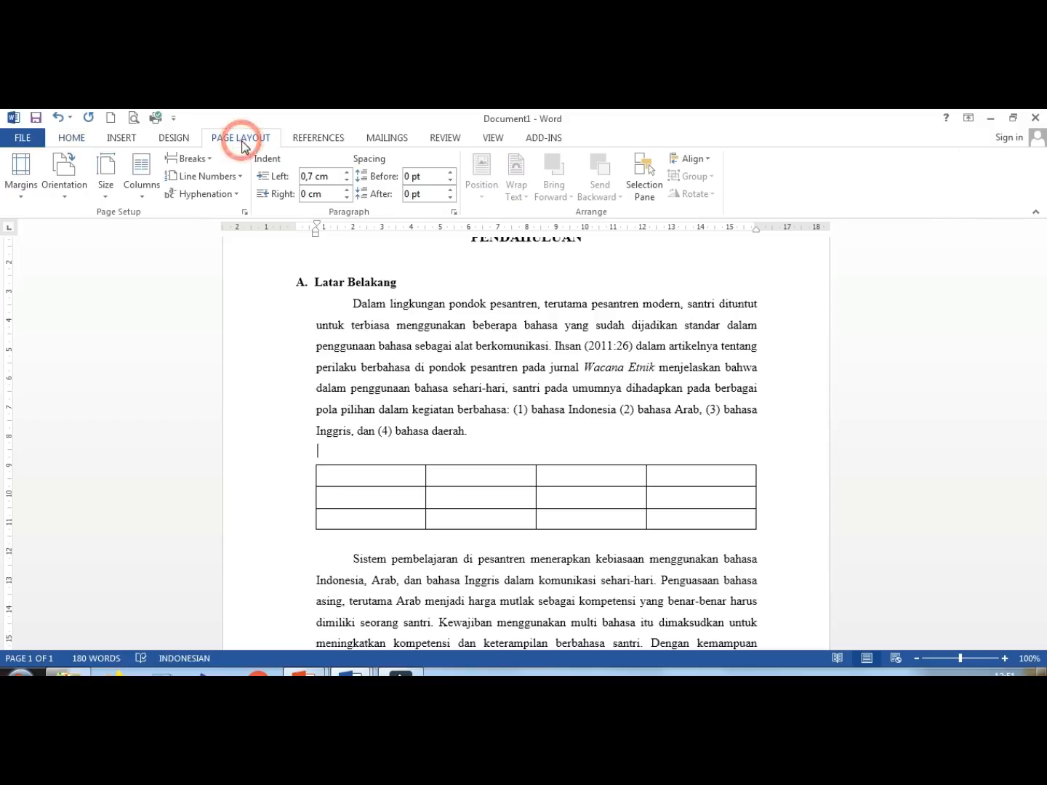
left_click(347, 181)
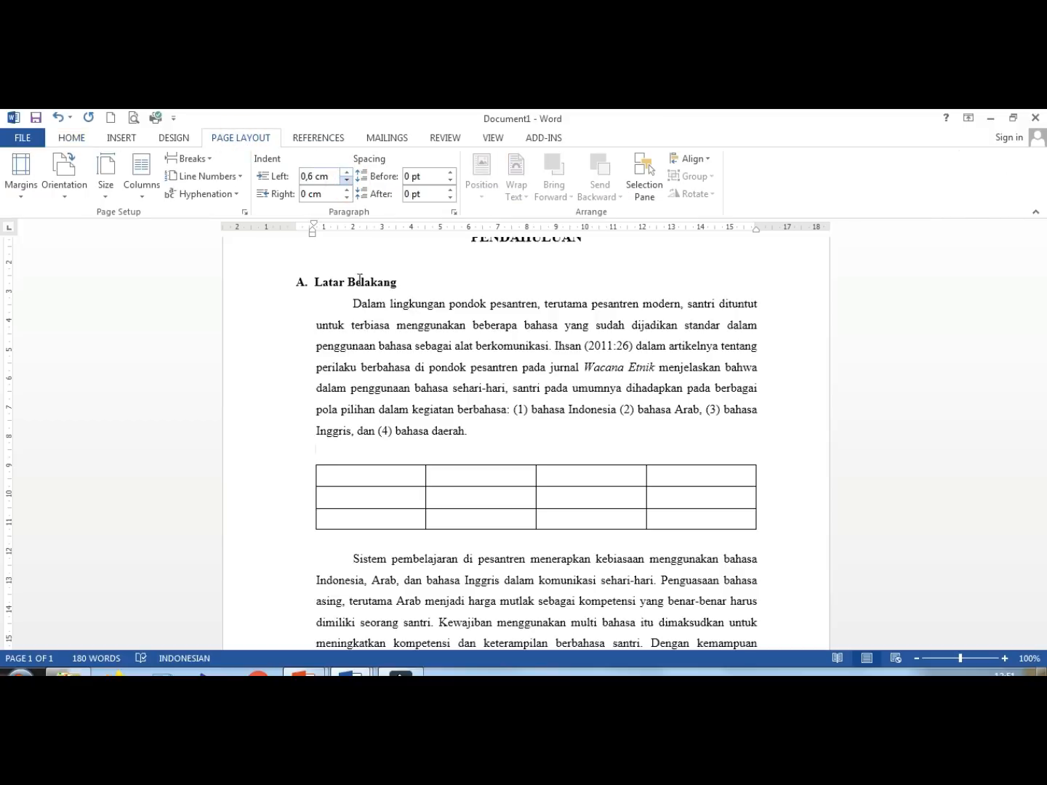
Step: Enter the caption "Tabel 1.1" on the empty line above the table
left_click(325, 453)
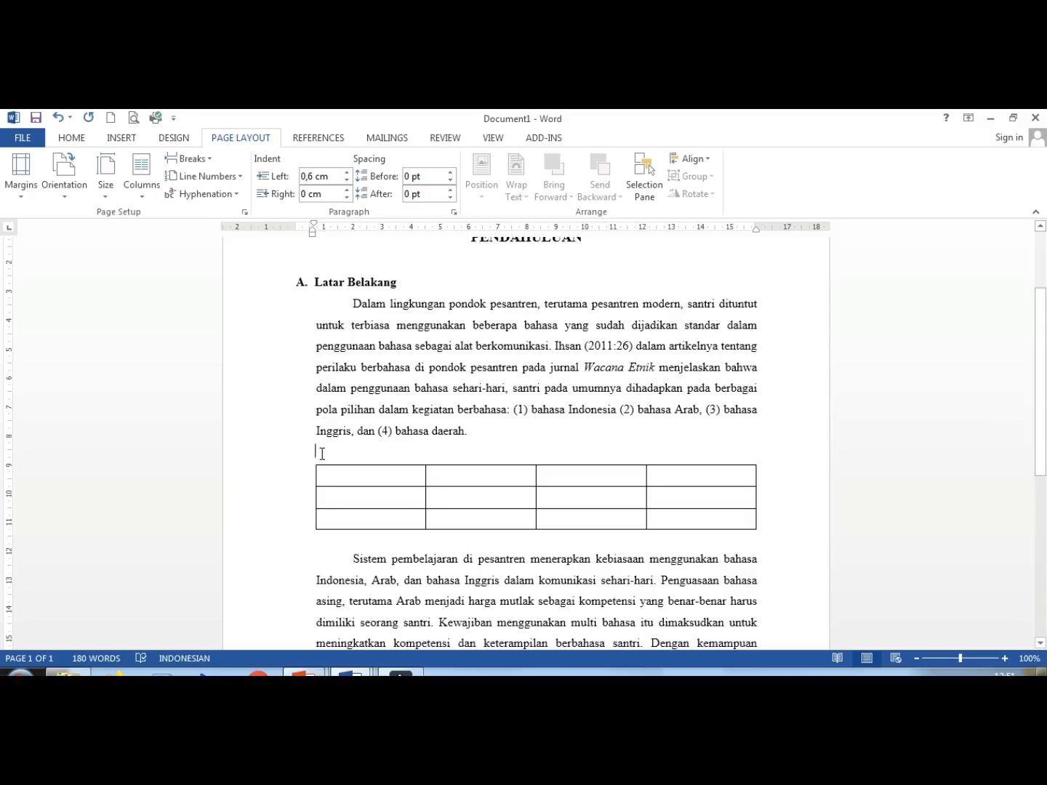
type("Tabel 1")
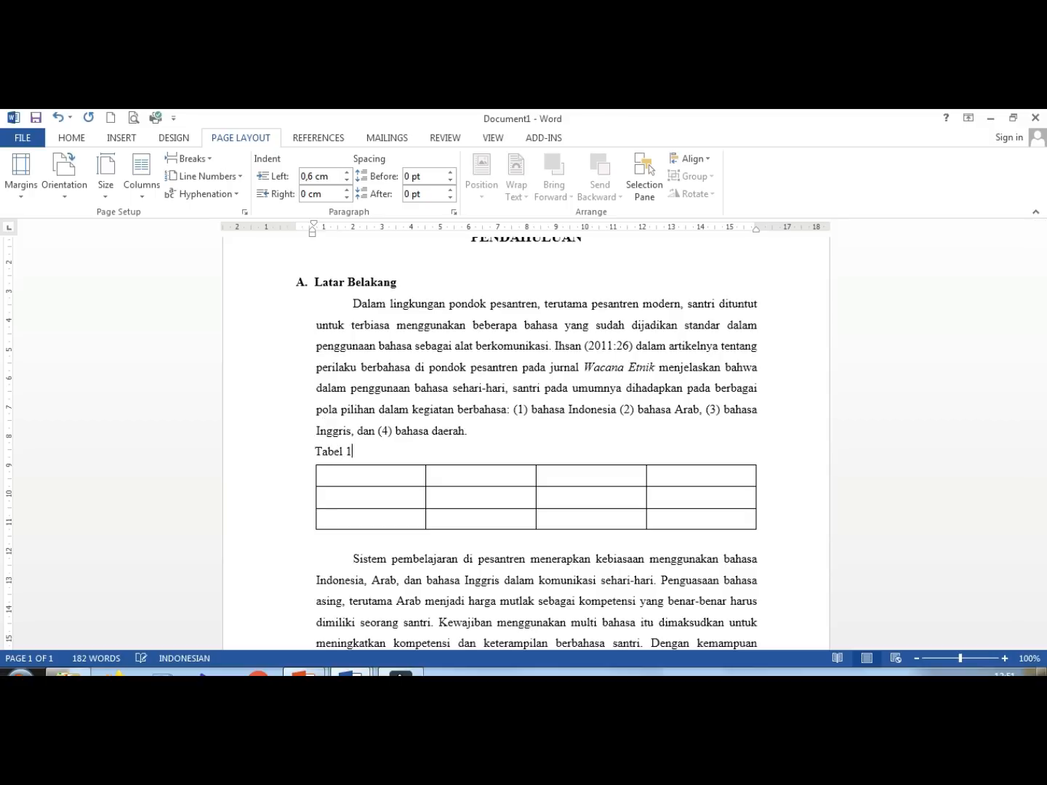
scroll(5, 437, "up", 1)
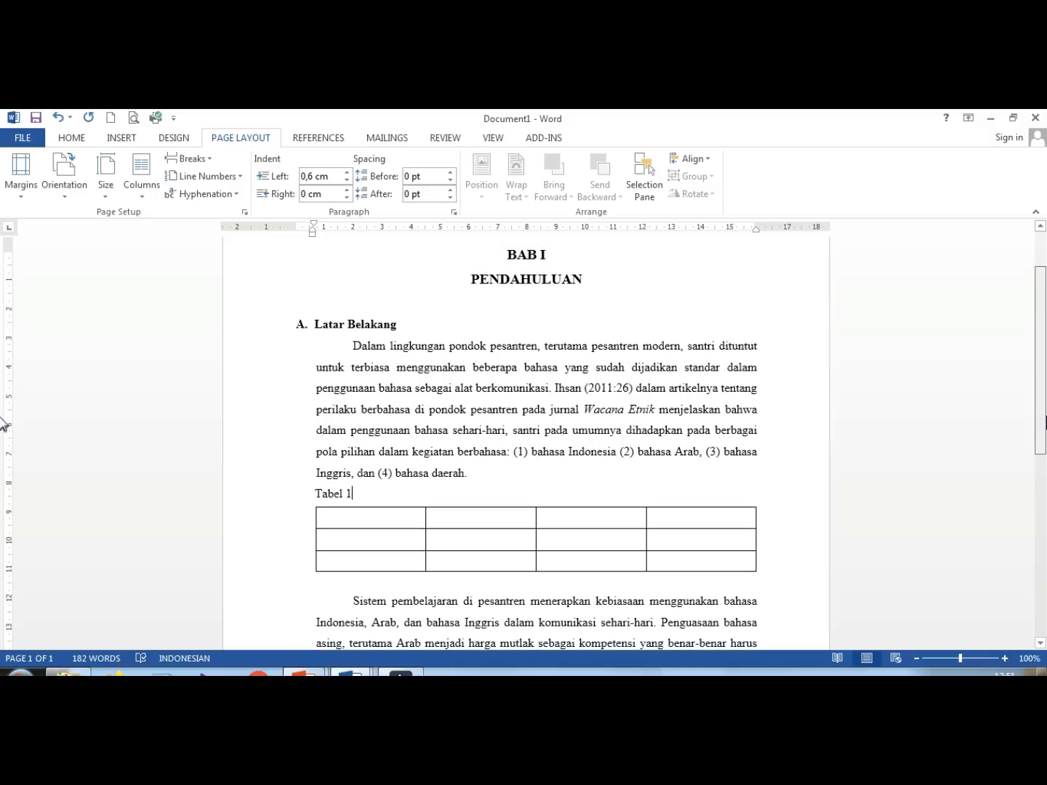
scroll(4, 424, "up", 1)
type(".1")
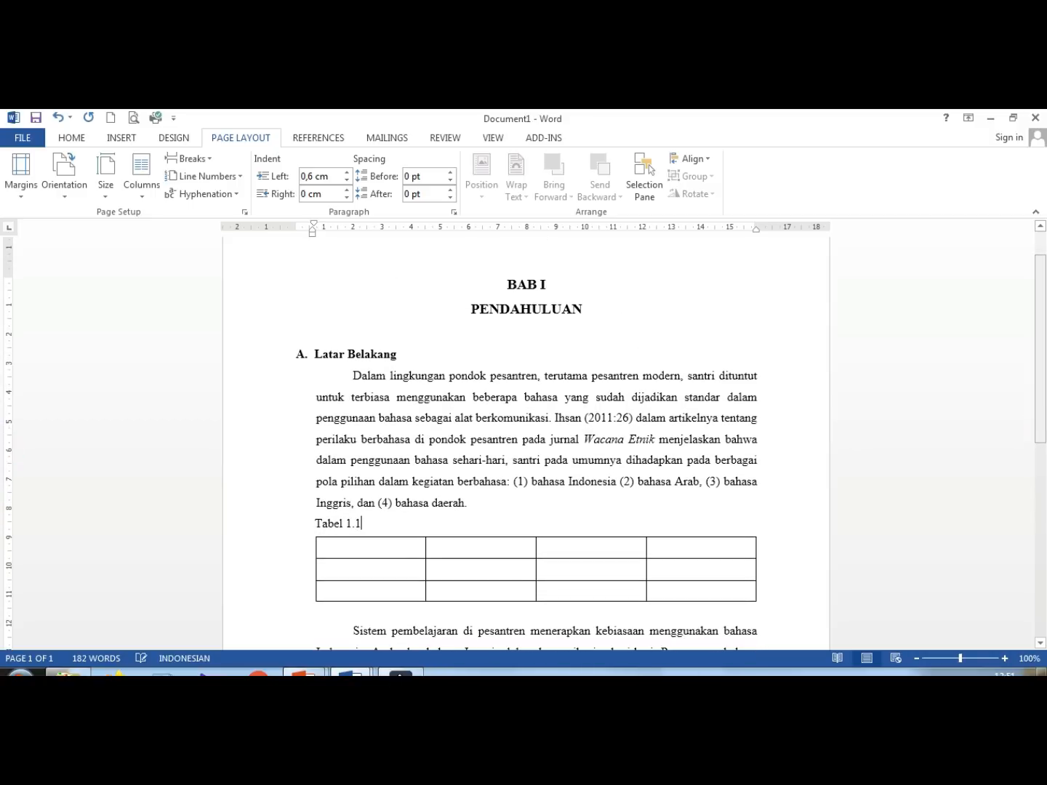
left_click_drag(316, 525, 357, 529)
left_click(368, 525)
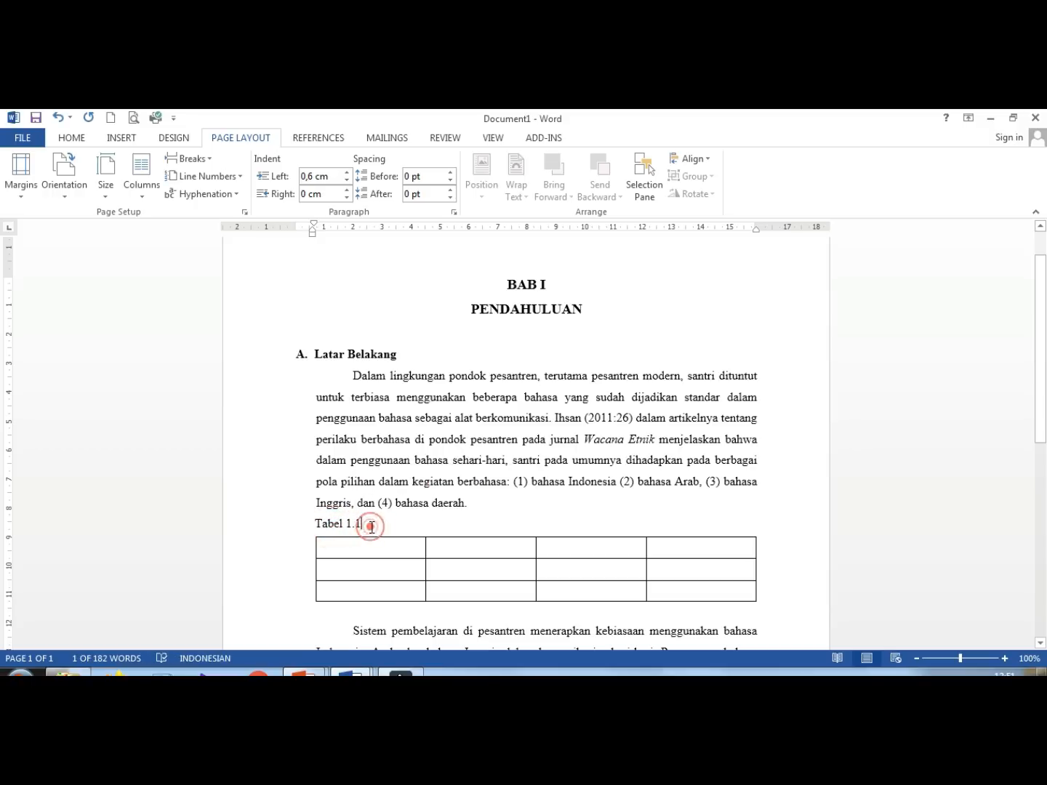
Step: Try a second caption, "Tabel 1.2", on a new line and delete it together with the first caption's number
key("Return")
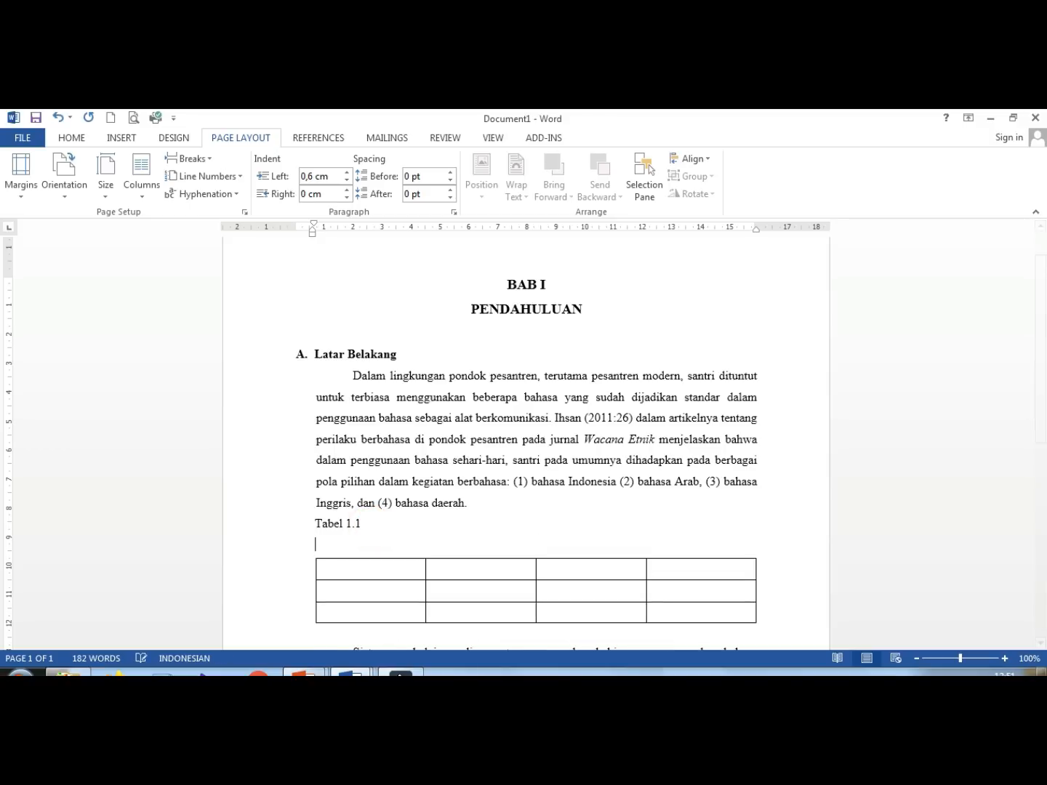
type("Tabel 1.2")
key("BackSpace")
key("BackSpace")
key("BackSpace")
key("BackSpace")
key("BackSpace")
key("BackSpace")
key("BackSpace")
key("BackSpace")
key("BackSpace")
key("BackSpace")
key("BackSpace")
key("BackSpace")
key("BackSpace")
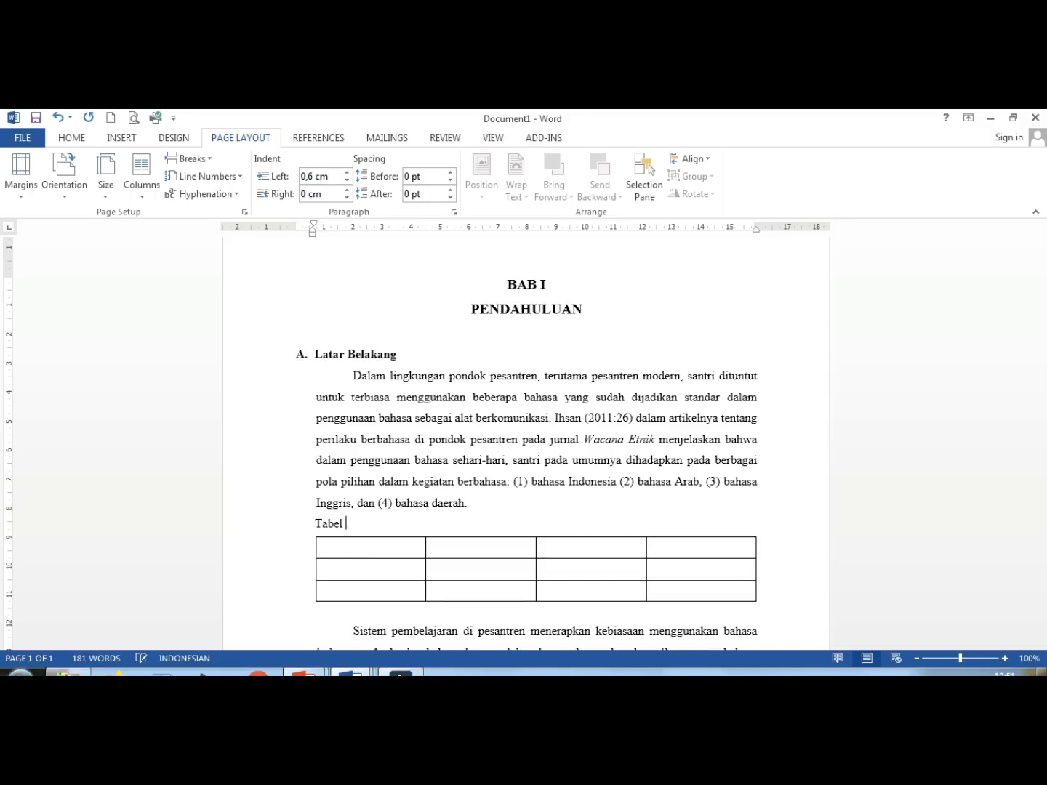
Step: Try 2.1 as the table caption's number and change it back to 1.1
type("2.1")
key("BackSpace")
key("BackSpace")
type("1.1")
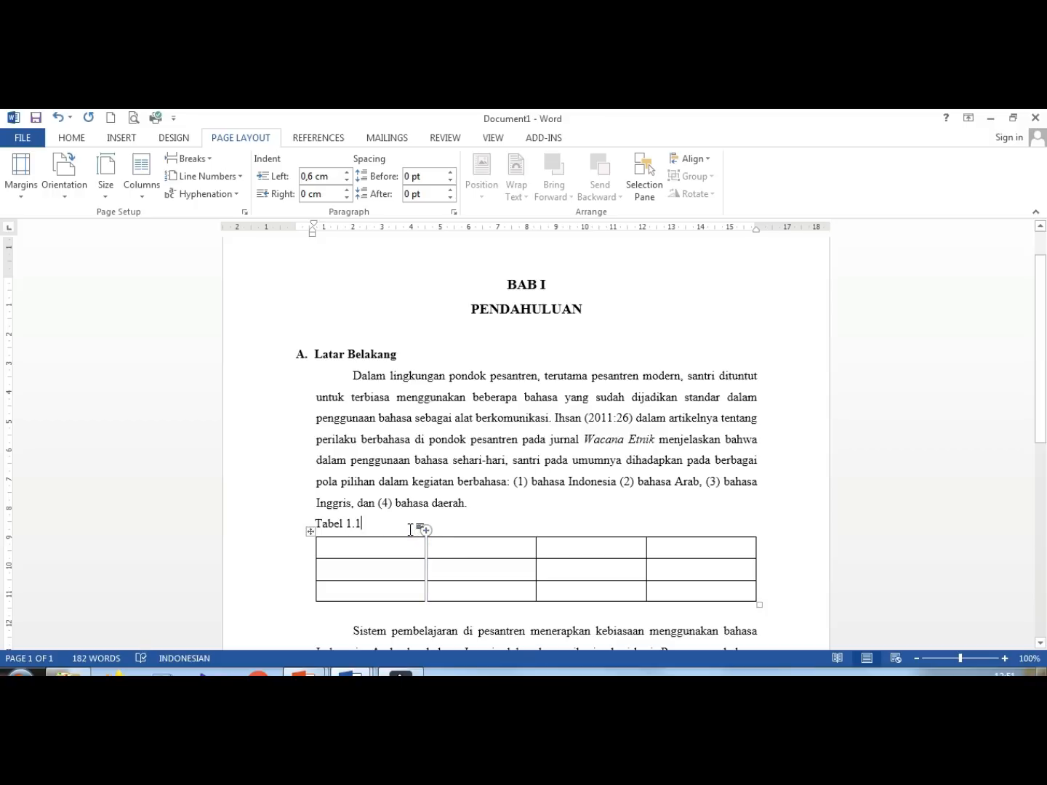
Step: Complete the table caption with the title "Daftar Pondok Pesantren Modern" after "Tabel 1.1"
left_click_drag(389, 552, 727, 589)
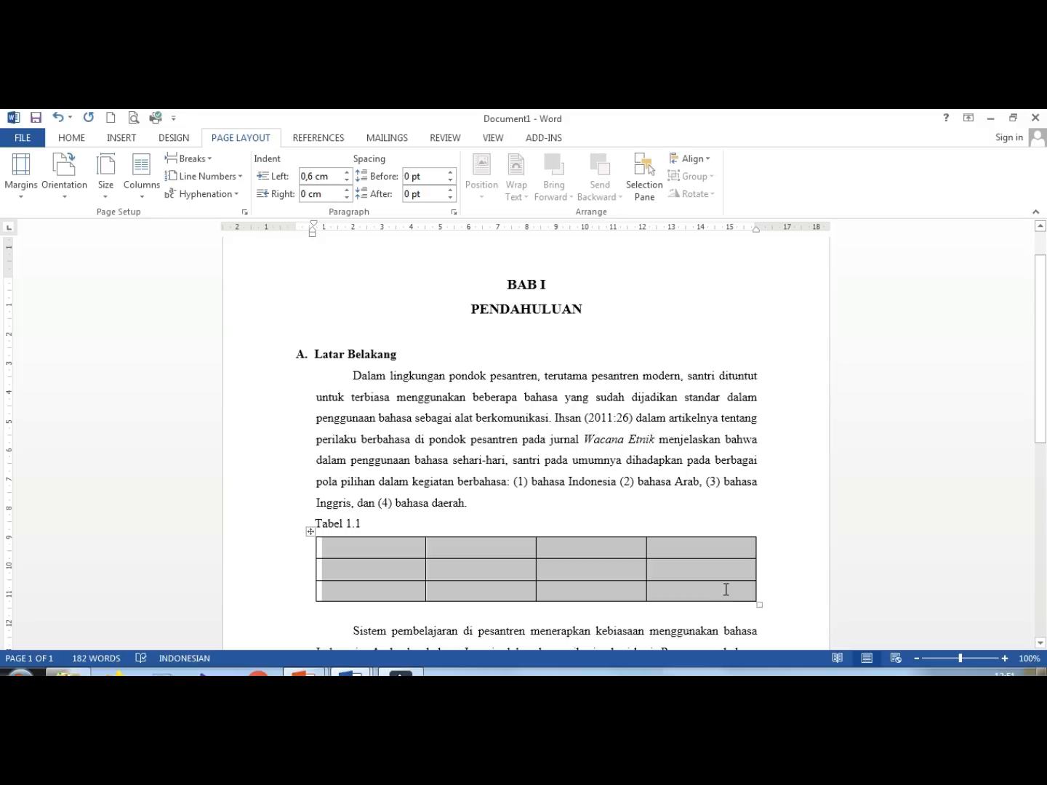
left_click(452, 520)
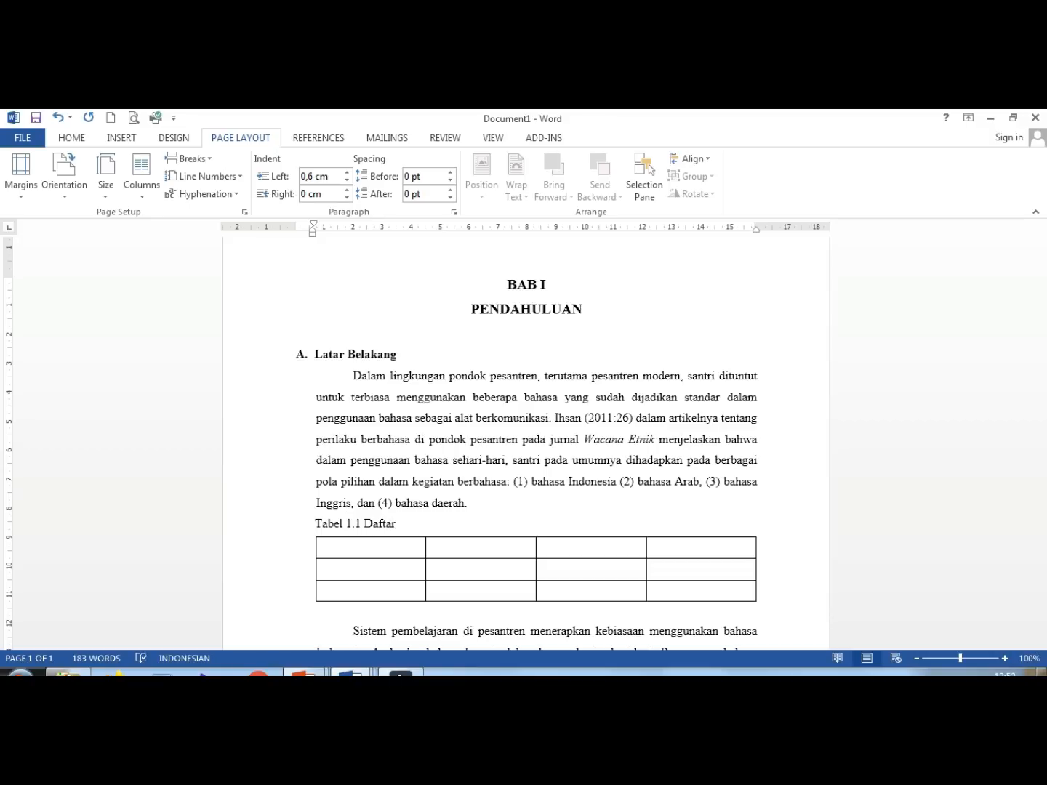
type("Pondok Pesantren Modern")
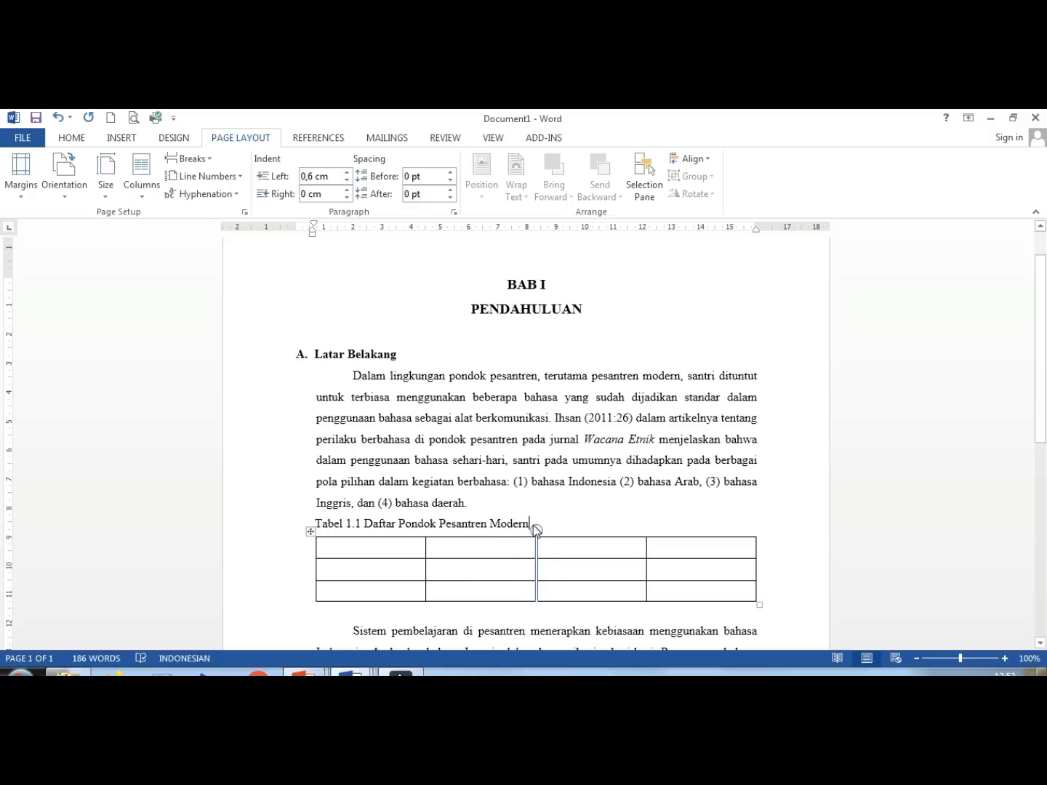
Step: Set the whole table caption to font size 10 and add an empty line above it
left_click_drag(532, 525, 317, 535)
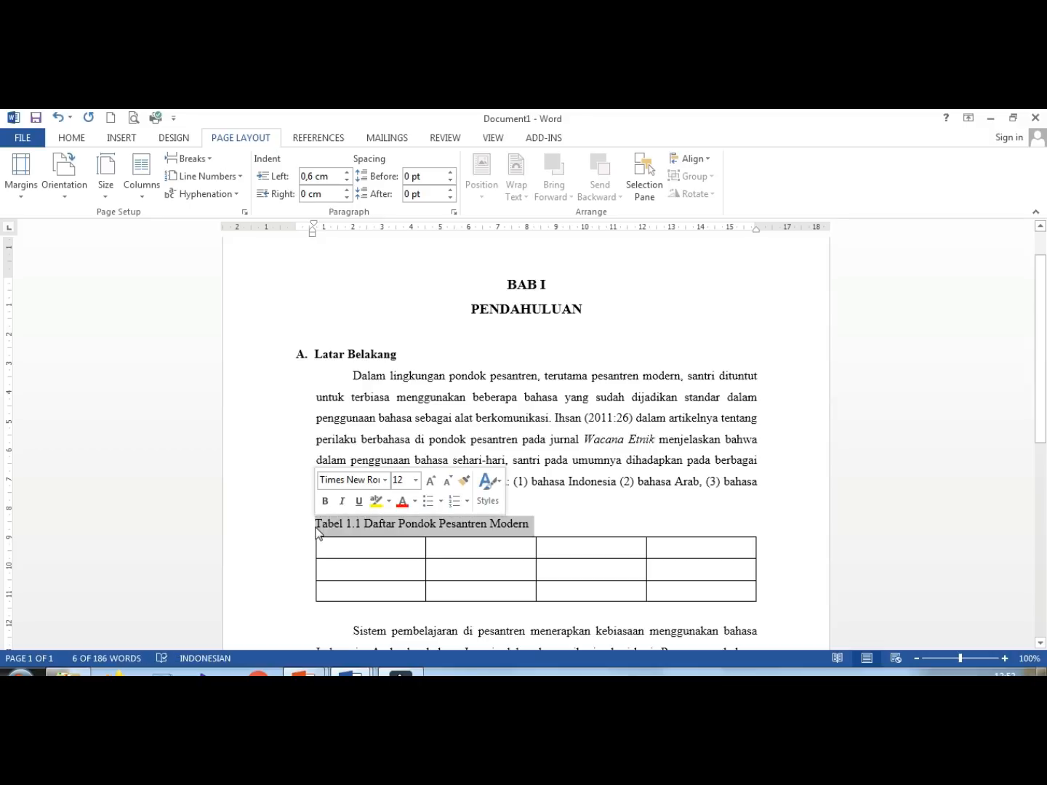
left_click(78, 144)
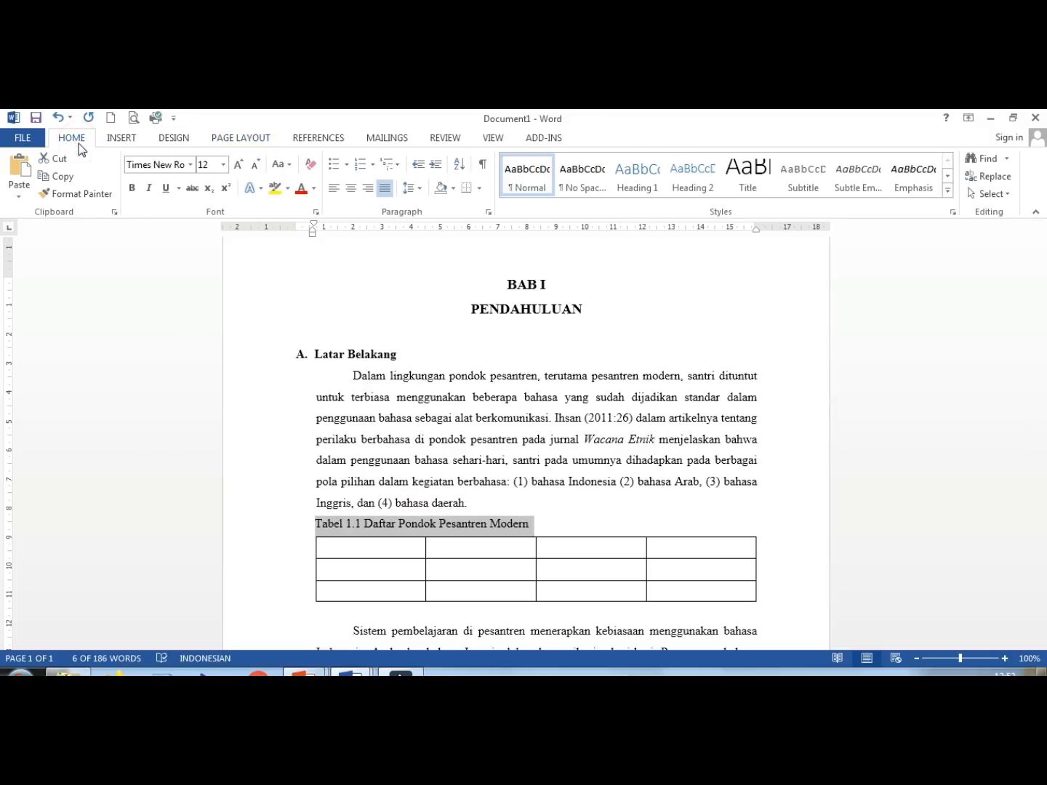
left_click(224, 164)
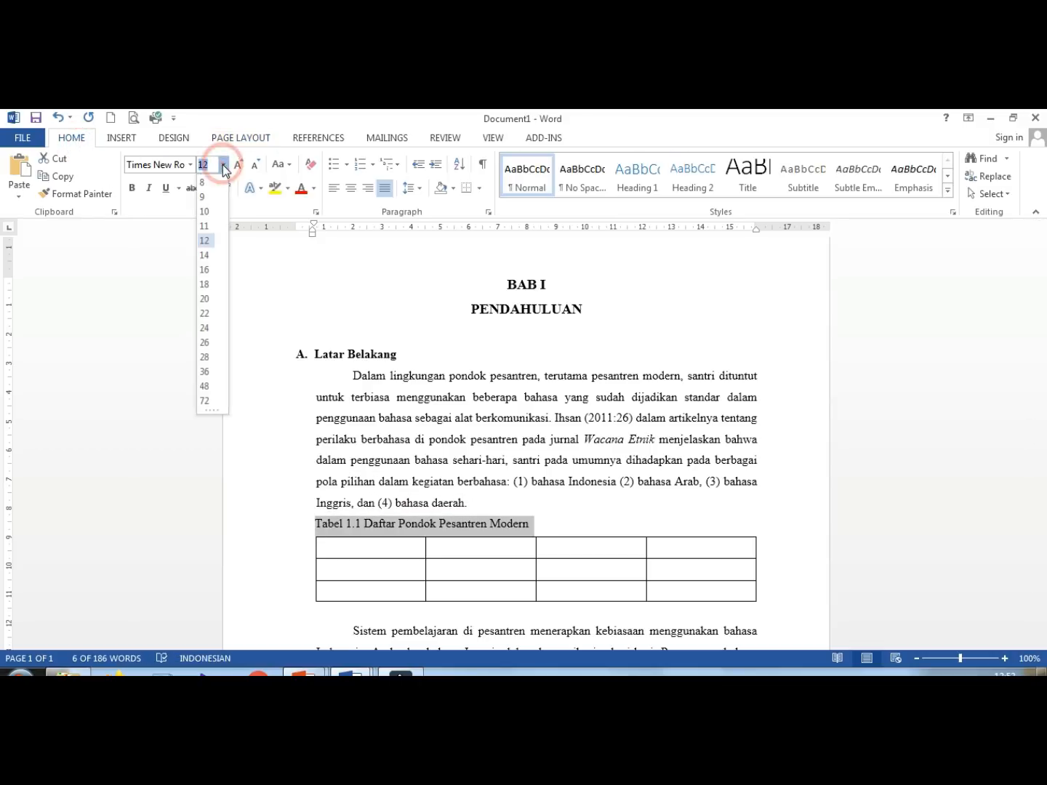
left_click(208, 211)
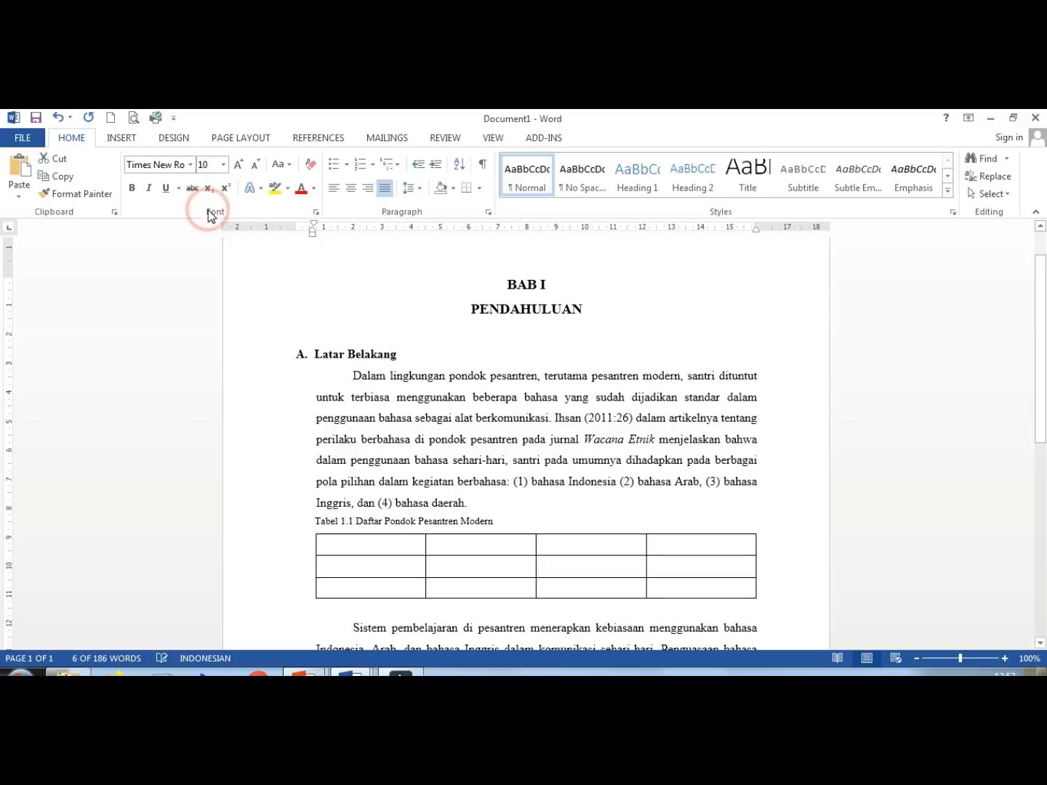
left_click(317, 519)
key("Return")
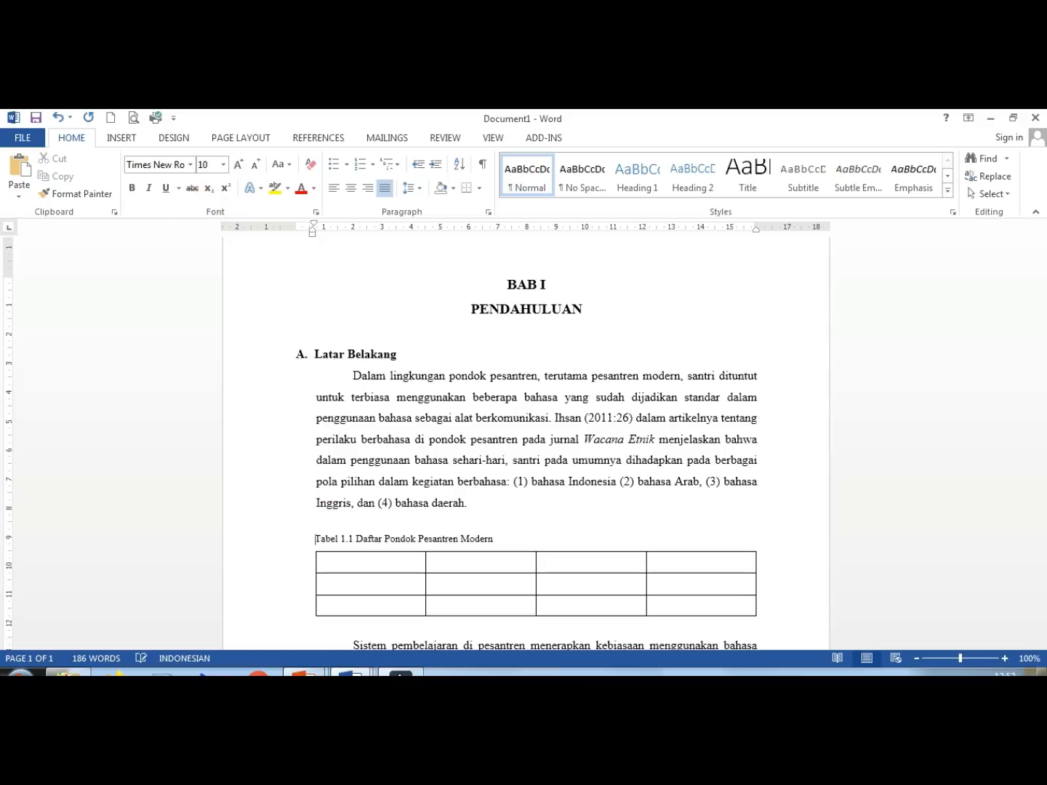
Step: Add another empty line between the table and the paragraph starting "Sistem pembelajaran"
scroll(1045, 395, "down", 4)
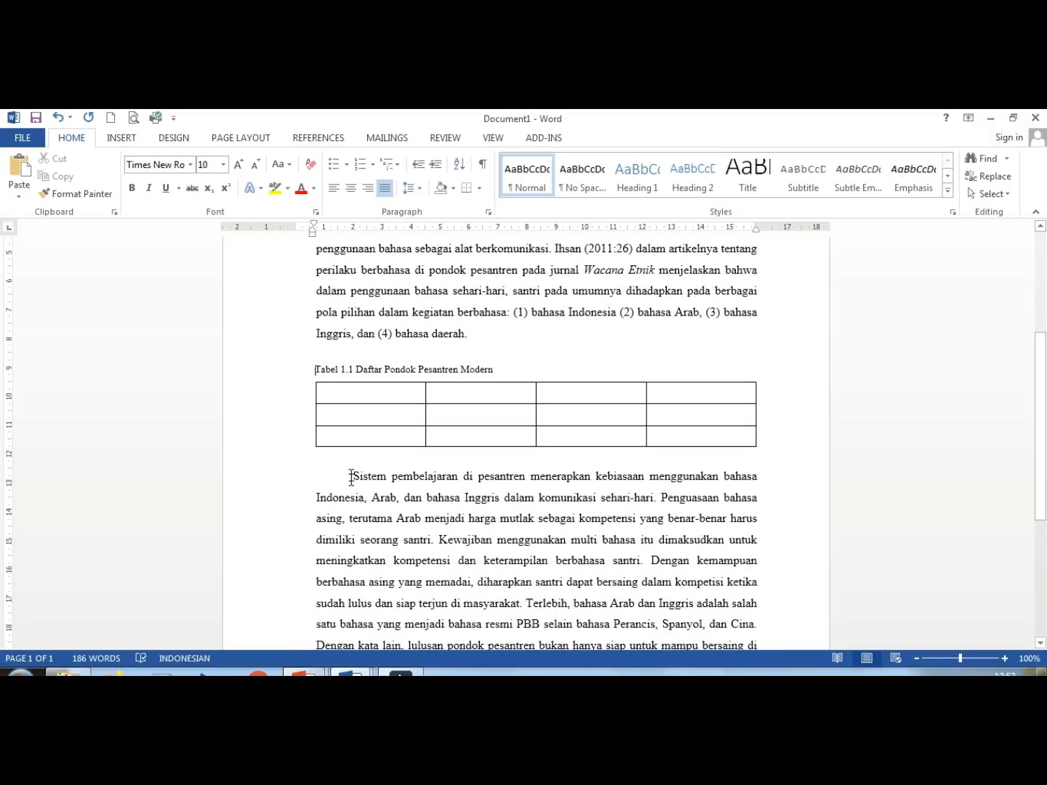
left_click(353, 458)
key("Return")
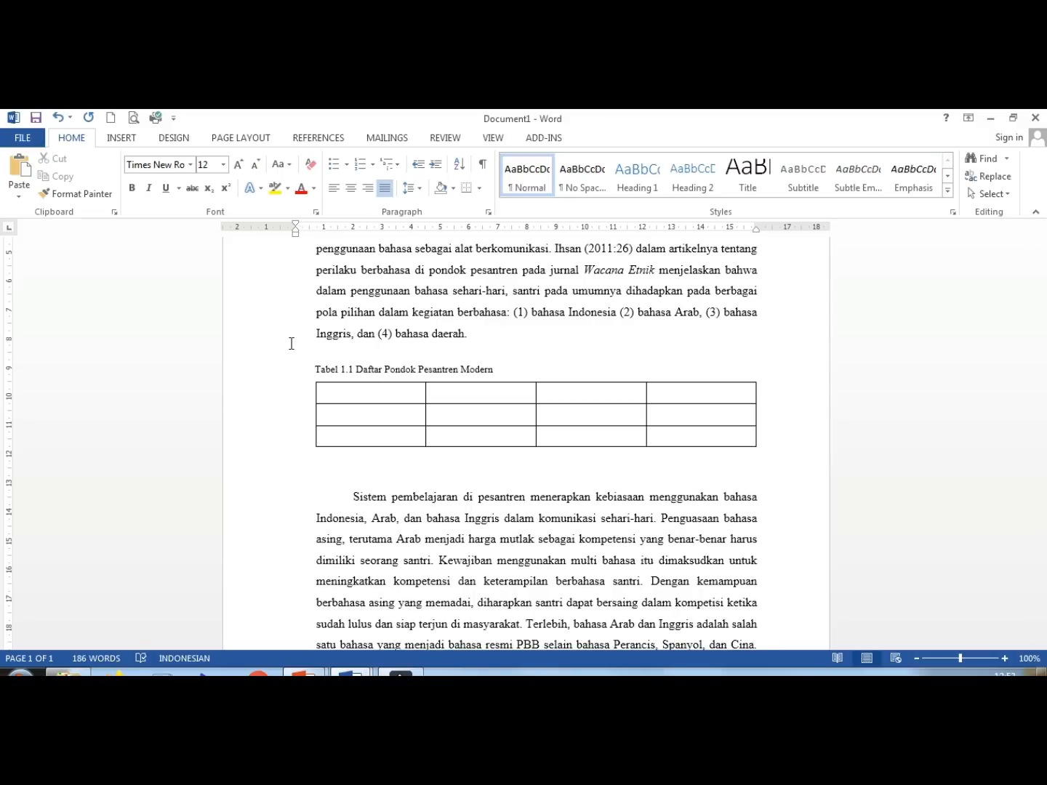
Step: Insert the Lighthouse picture from the PICTURES\Sample Pictures folder on drive D: on the empty line below the table
left_click(131, 143)
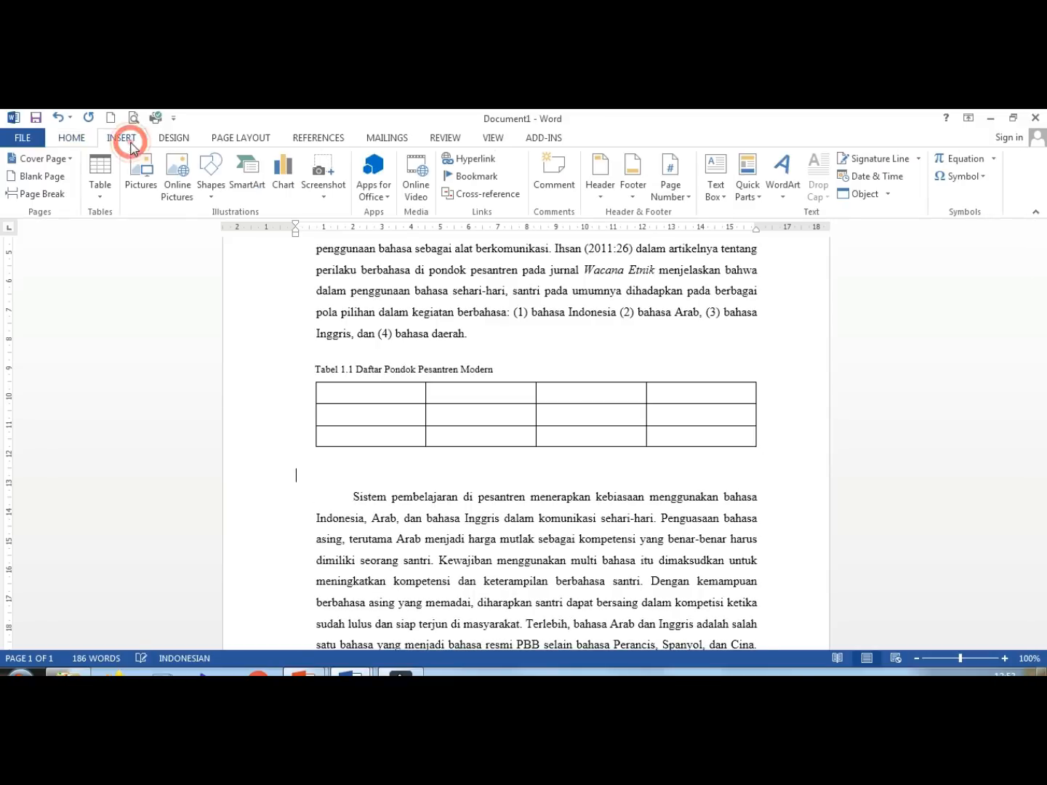
left_click(141, 186)
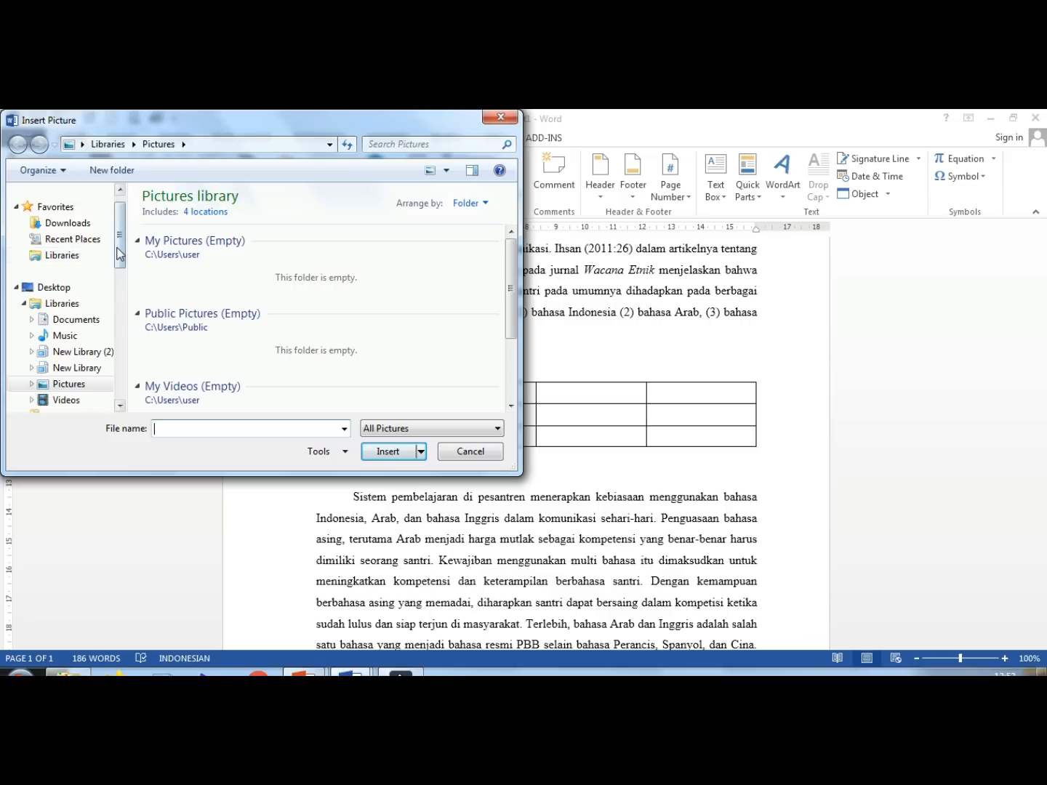
left_click_drag(122, 241, 114, 301)
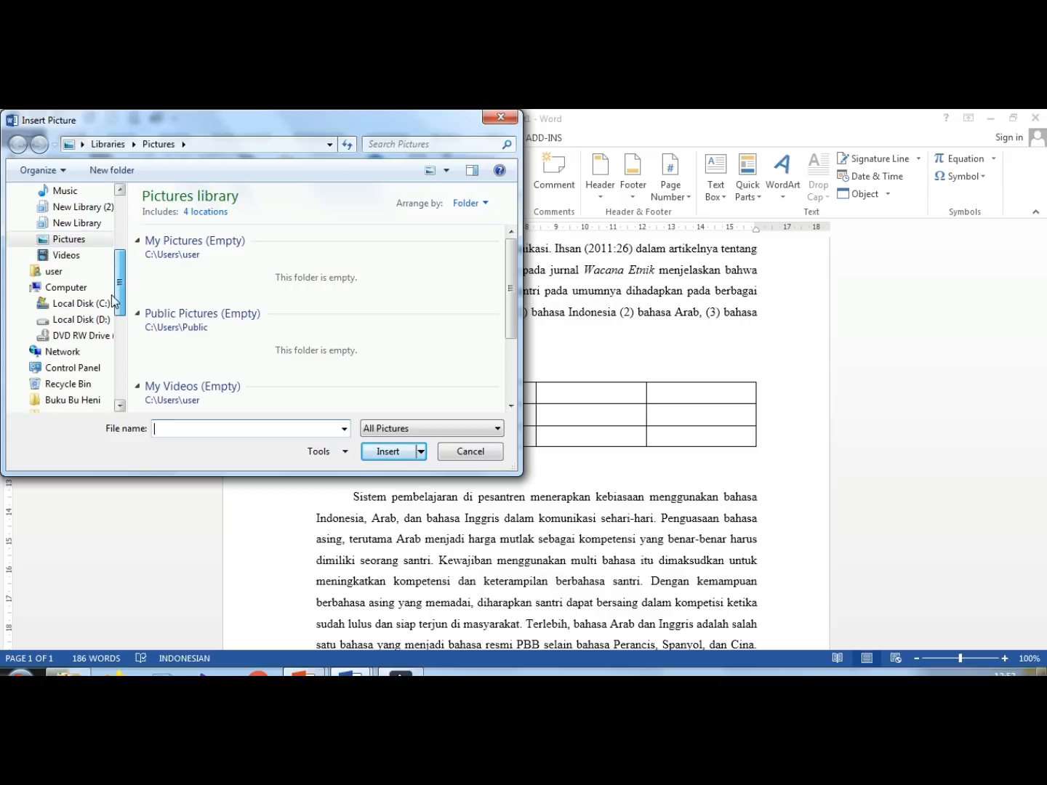
left_click(67, 239)
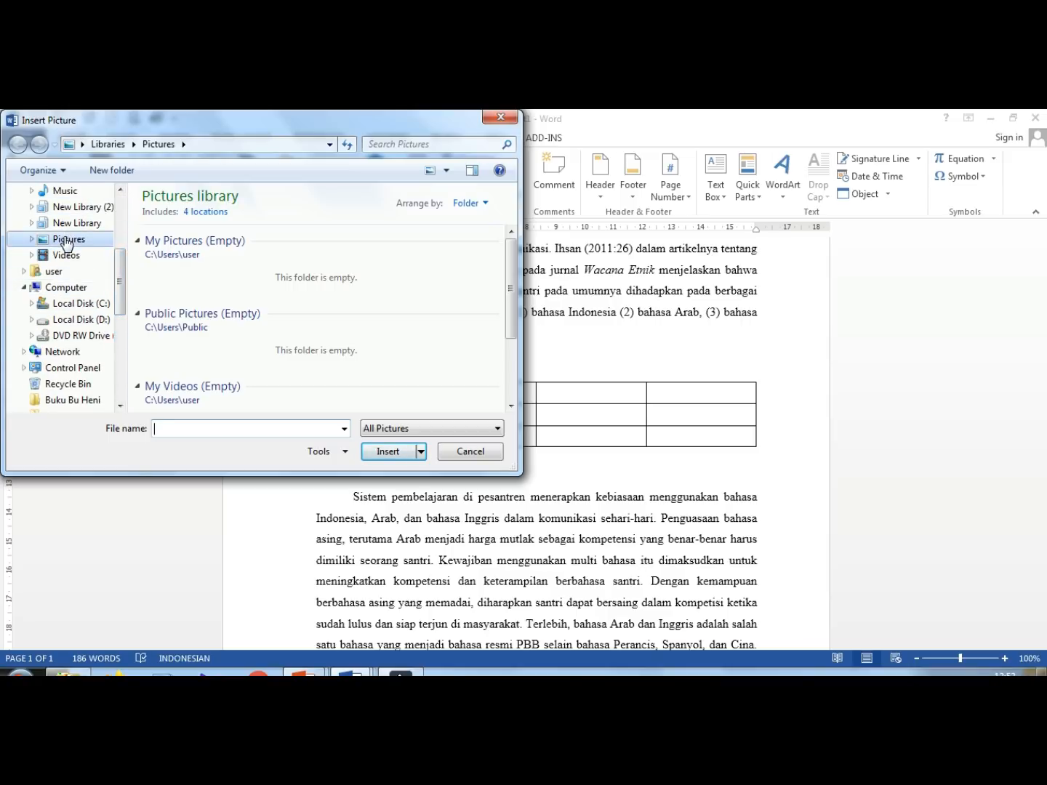
left_click(81, 320)
left_click(509, 232)
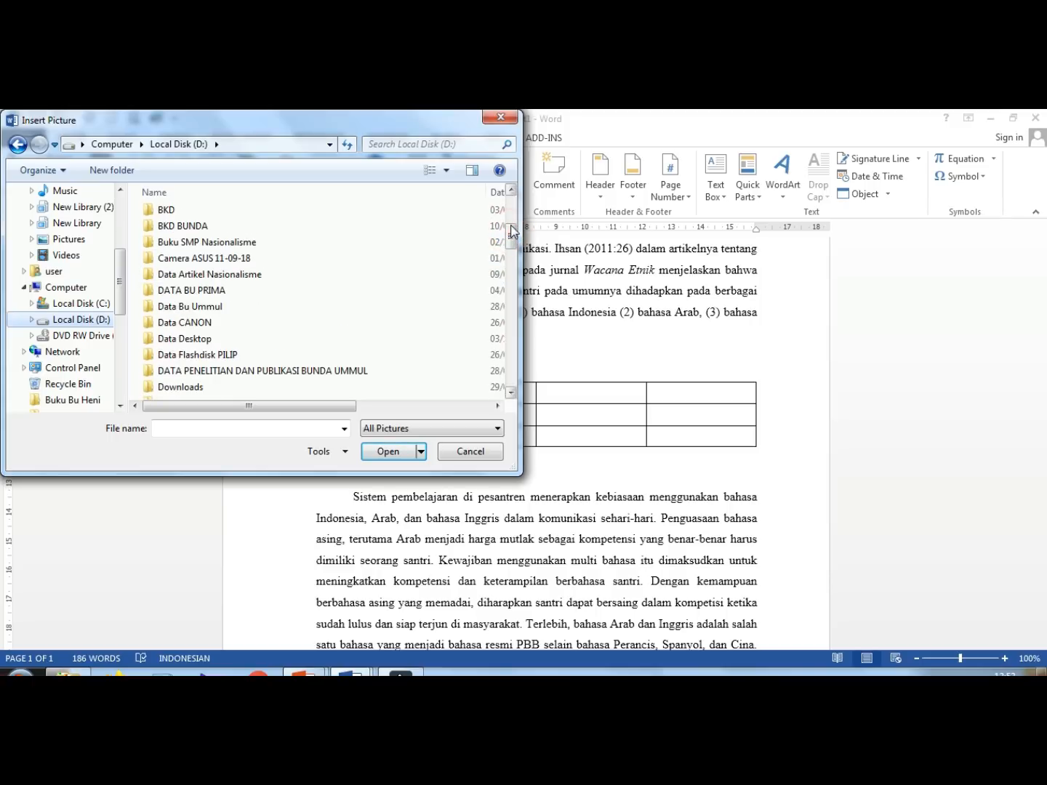
left_click_drag(510, 240, 509, 312)
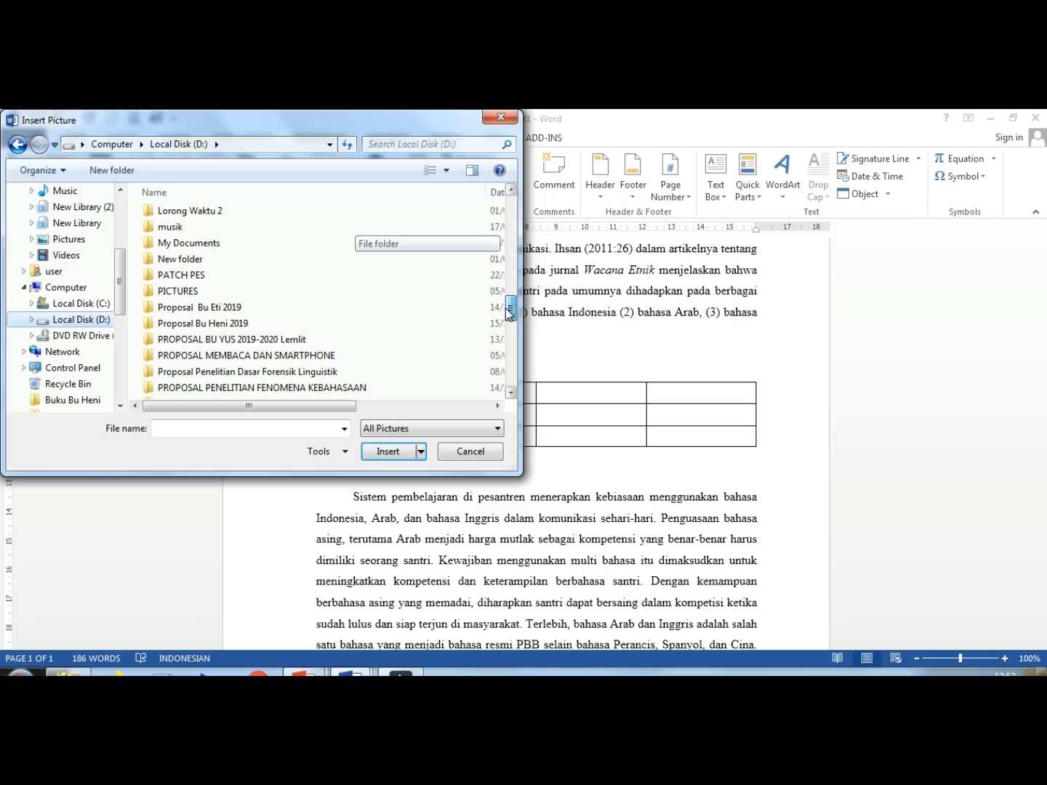
double_click(448, 291)
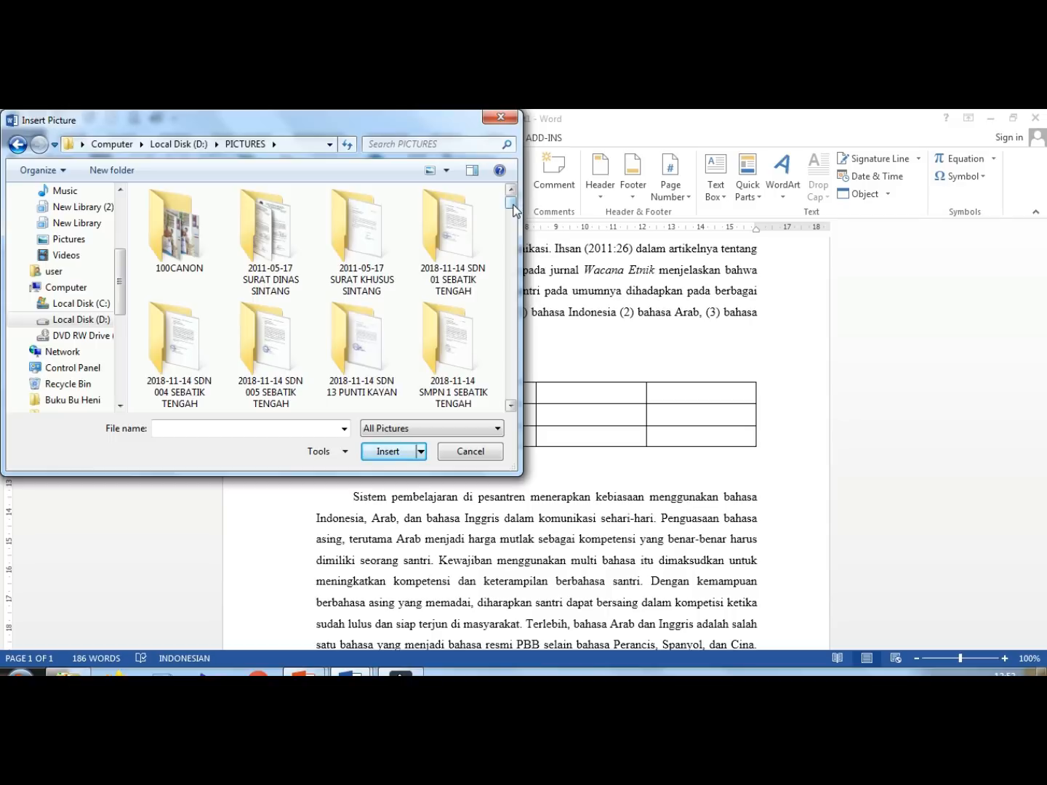
left_click_drag(512, 206, 511, 244)
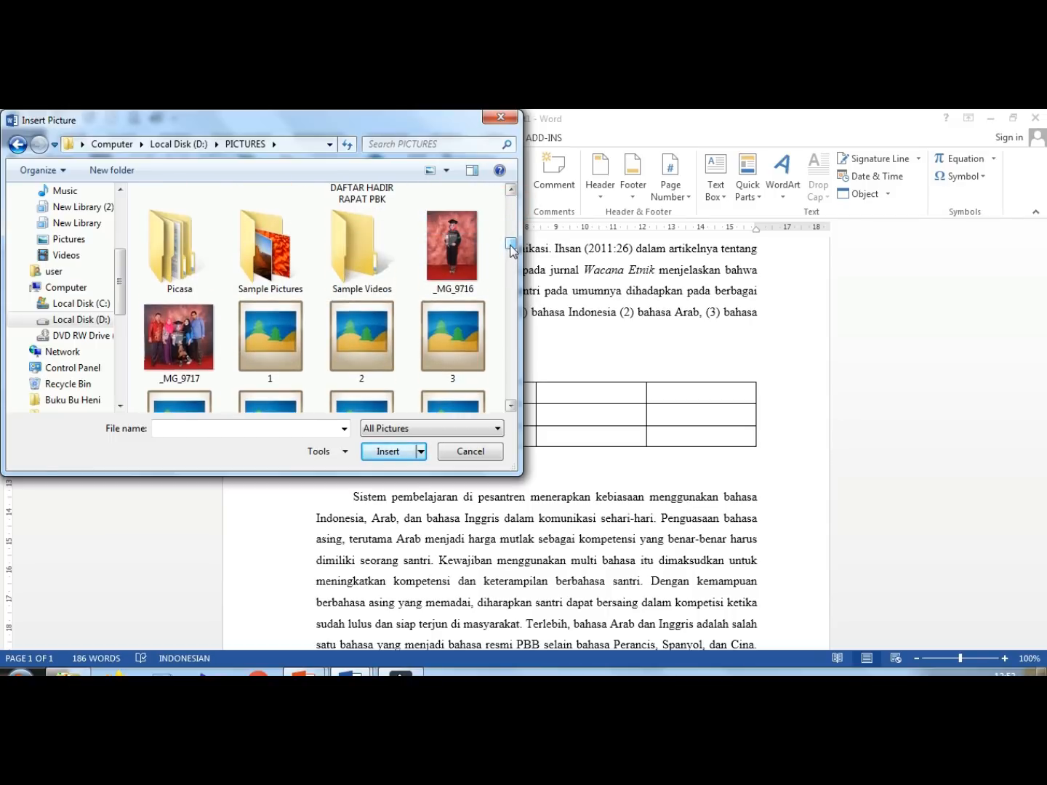
double_click(277, 240)
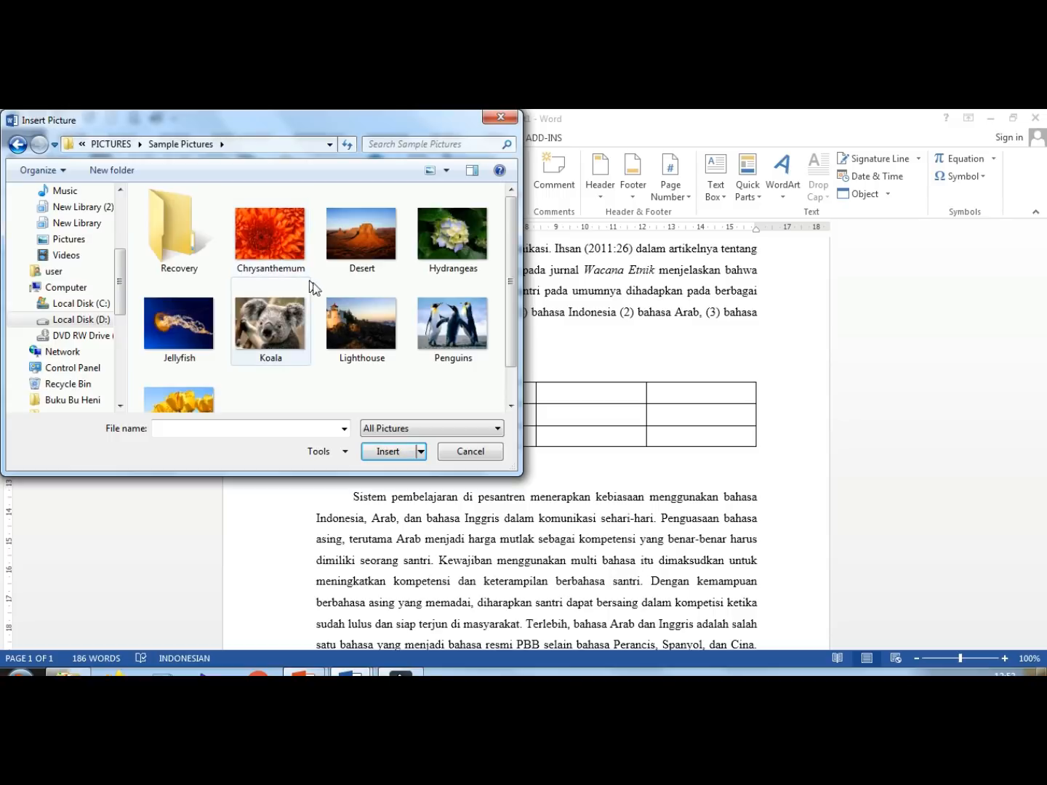
double_click(354, 316)
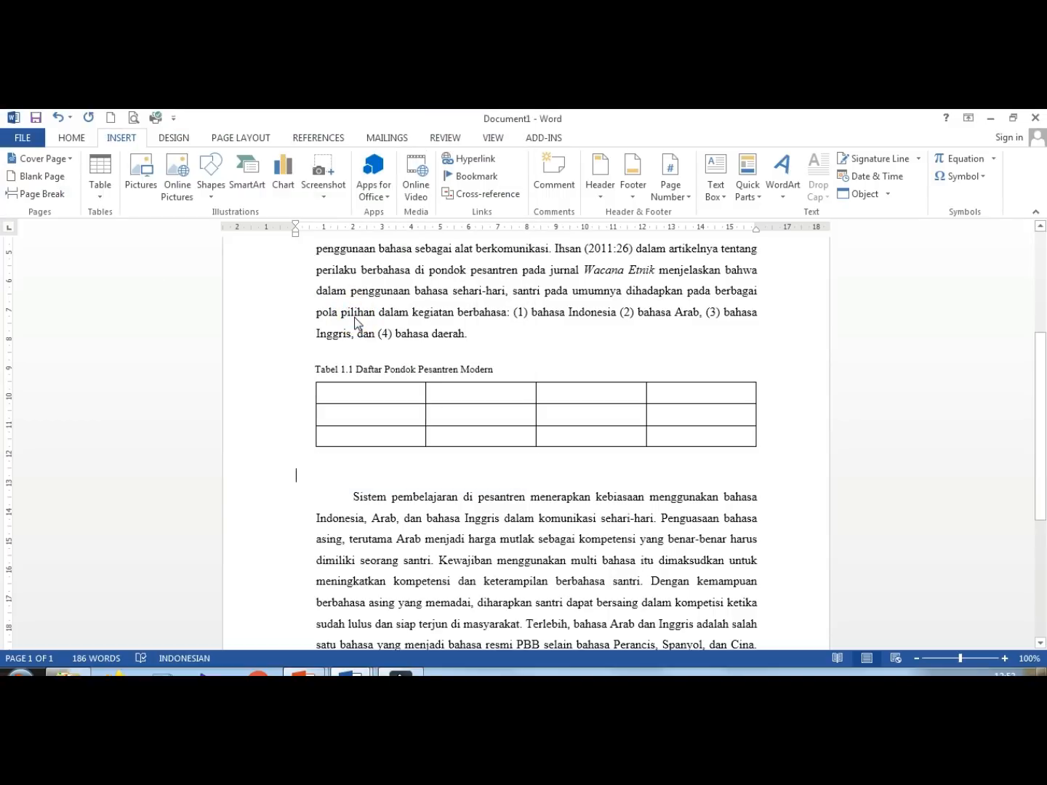
Step: Set the height of the lighthouse picture to 6 cm
scroll(860, 432, "down", 3)
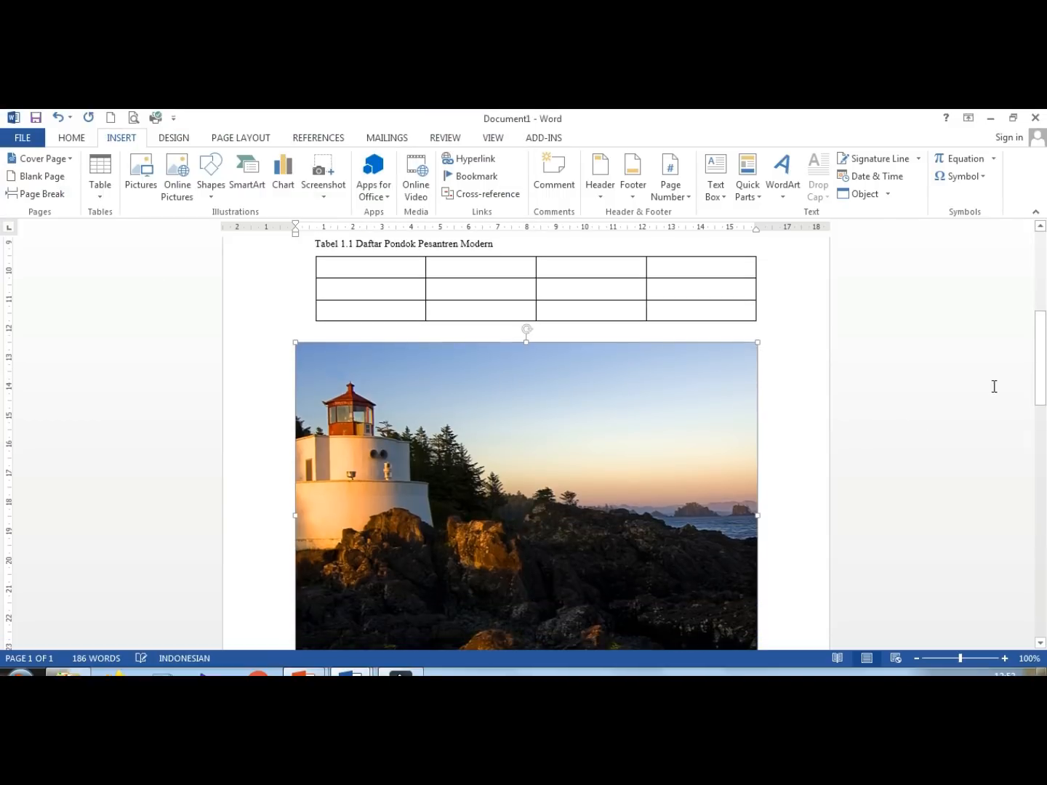
left_click_drag(1042, 367, 1044, 381)
left_click(538, 362)
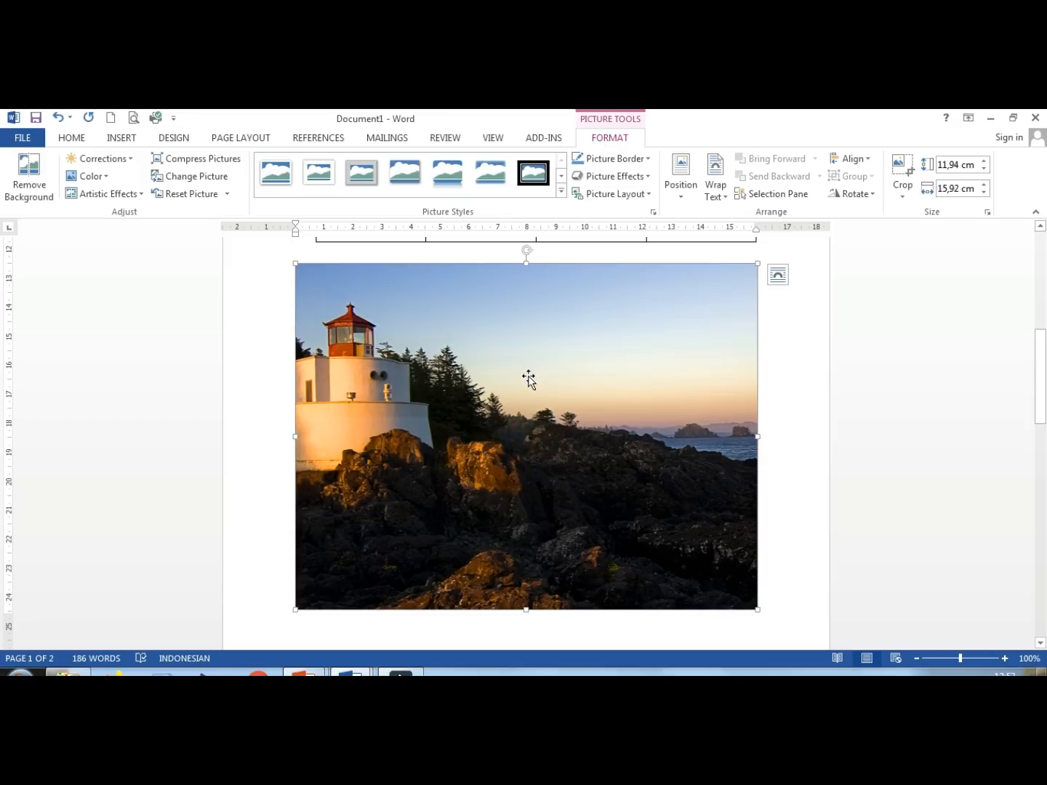
left_click(528, 377)
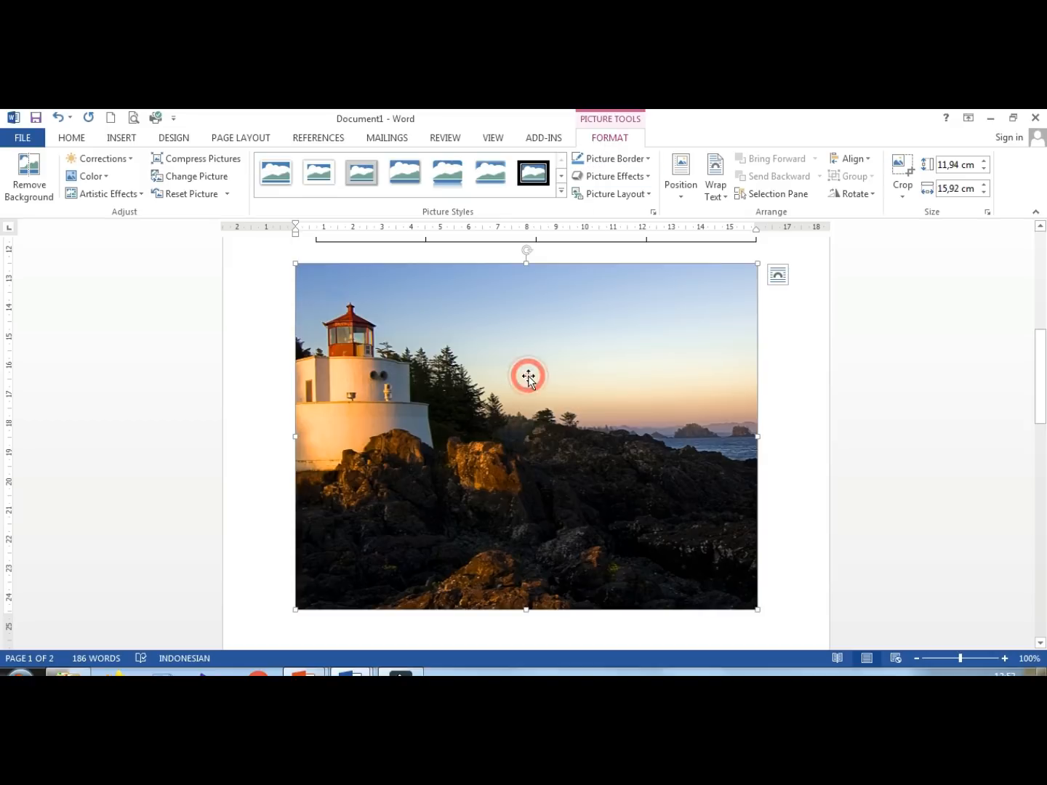
left_click(602, 143)
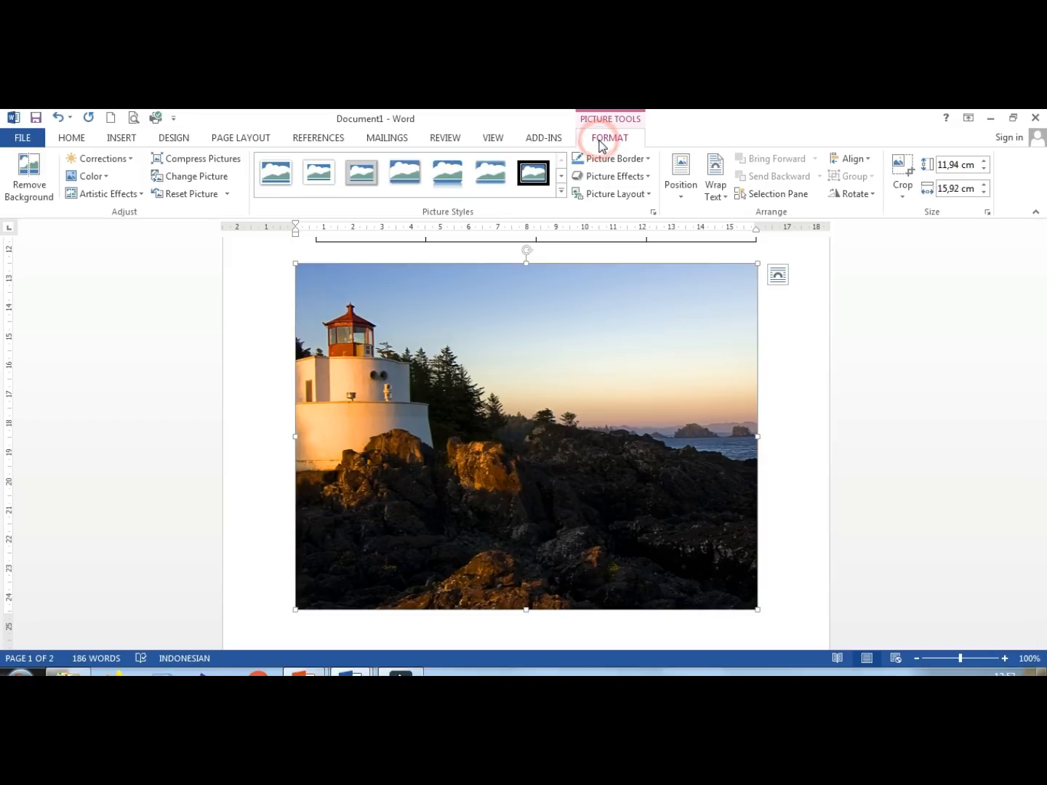
left_click(947, 166)
type("6 cm")
key("Tab")
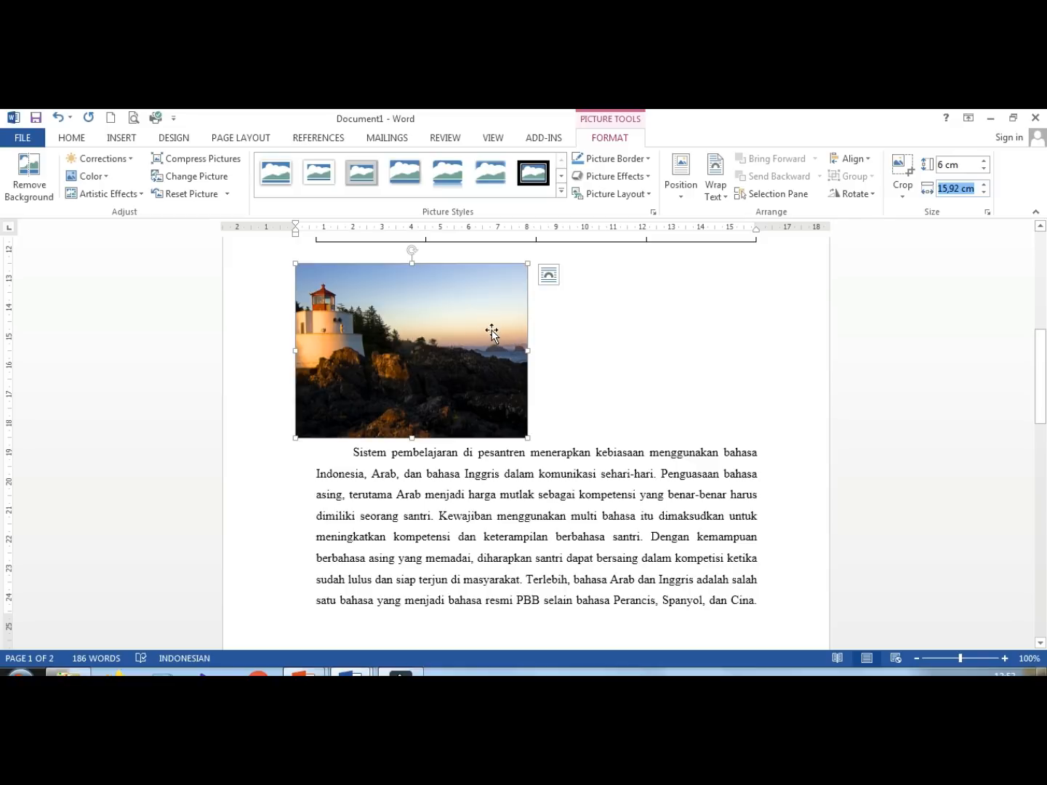
Step: Center the lighthouse picture horizontally on the page
left_click(463, 320)
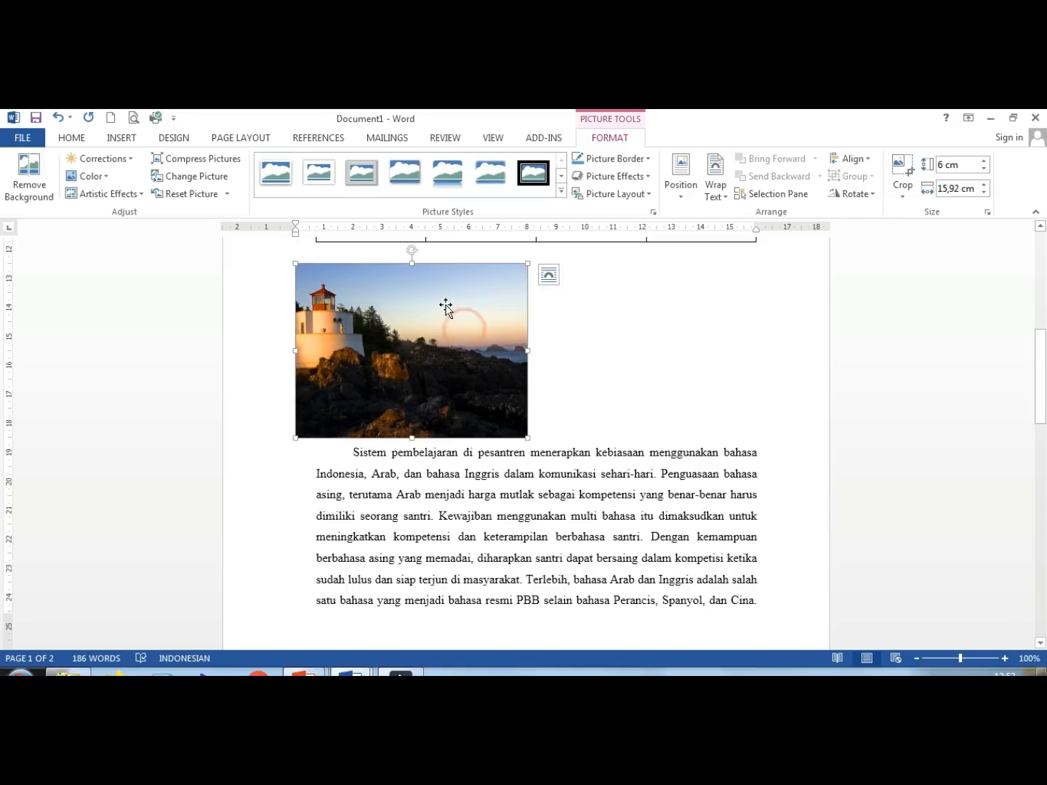
left_click(73, 138)
left_click(353, 190)
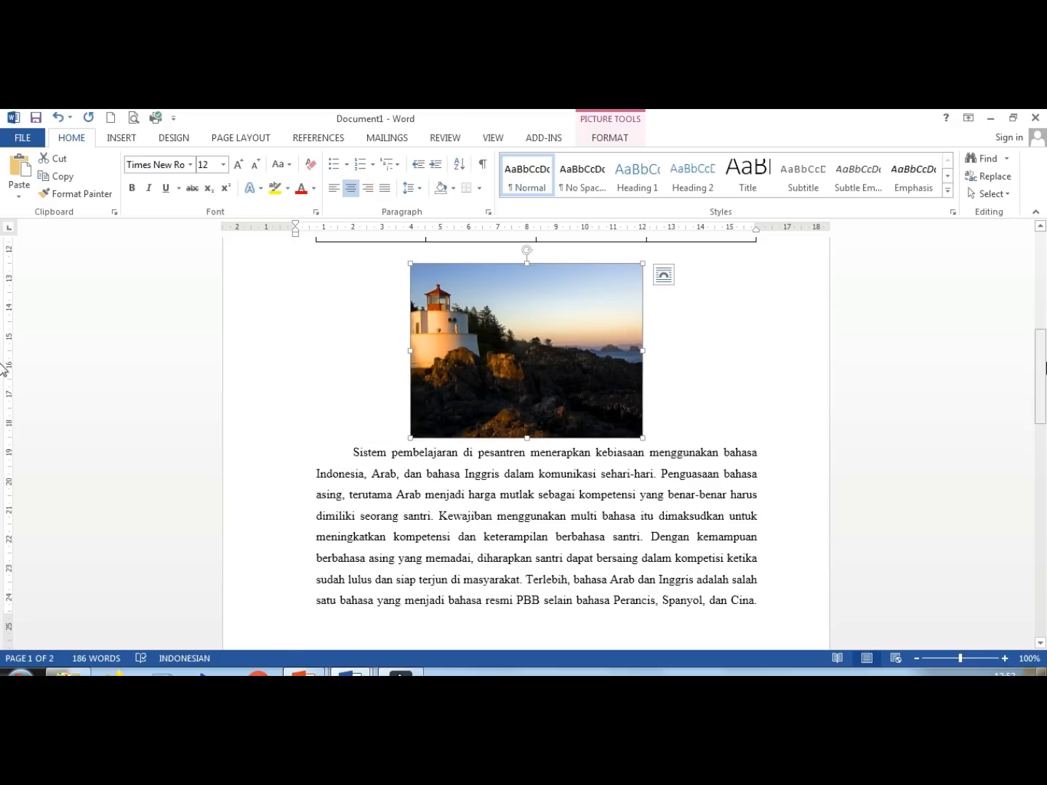
Step: Add a new line directly below the picture and set its font size to 10
left_click_drag(1044, 369, 1044, 335)
left_click(707, 567)
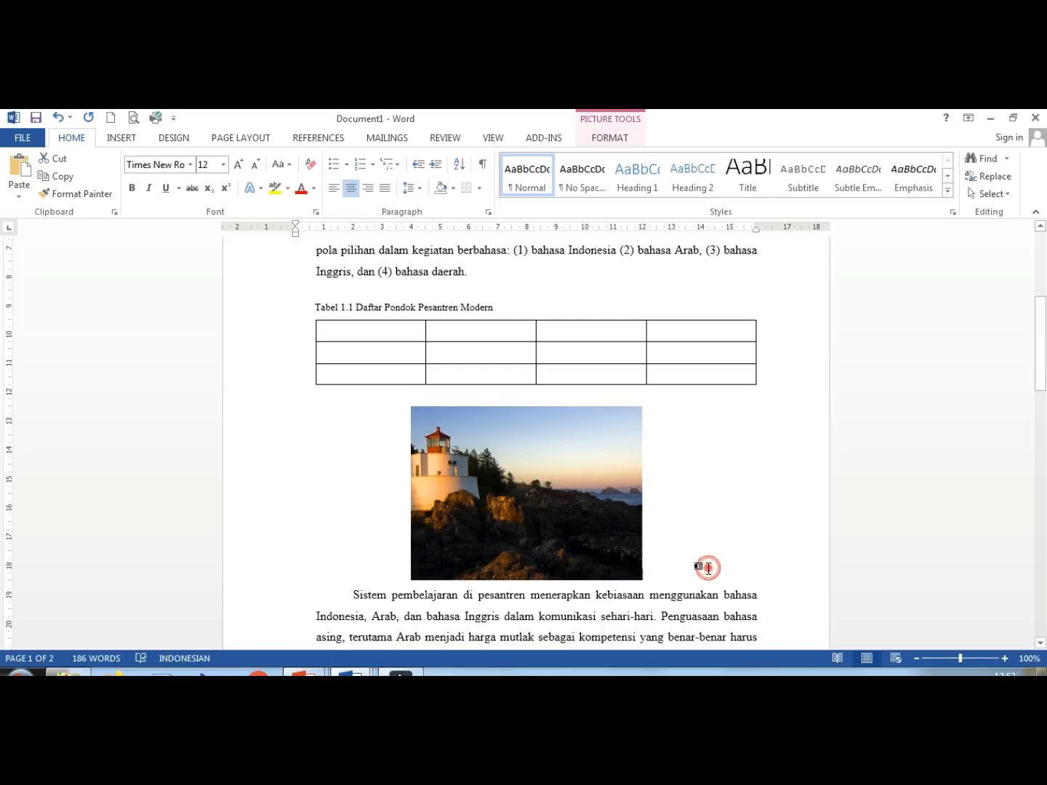
key("Return")
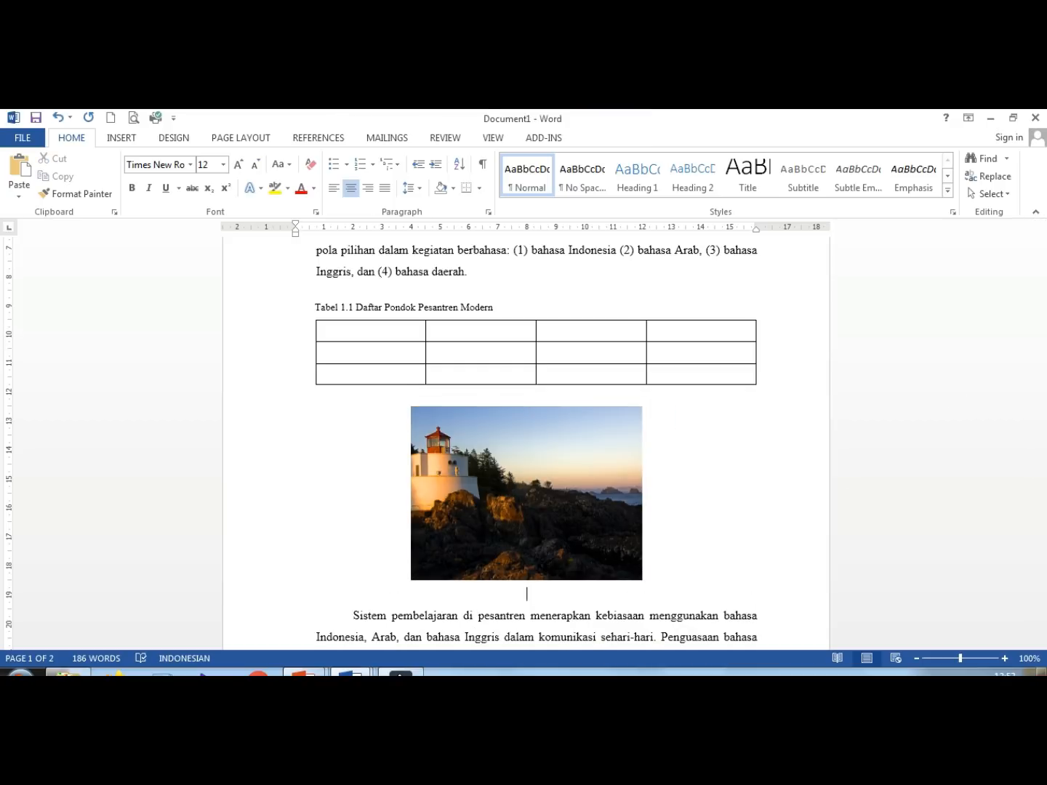
left_click(224, 166)
left_click(207, 211)
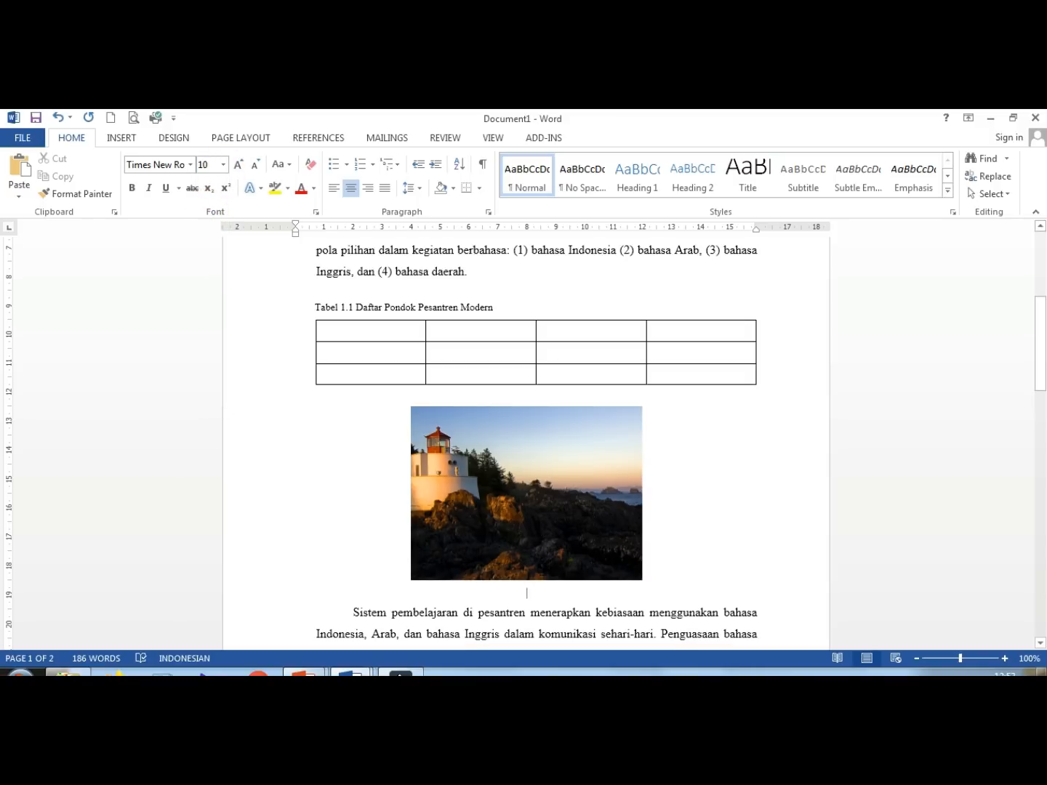
Step: Caption the picture "Gambar 1.1" with "Gedung Pesantren Modern" on the line beneath, followed by an empty line
type("gAM")
left_click_drag(1044, 369, 1045, 408)
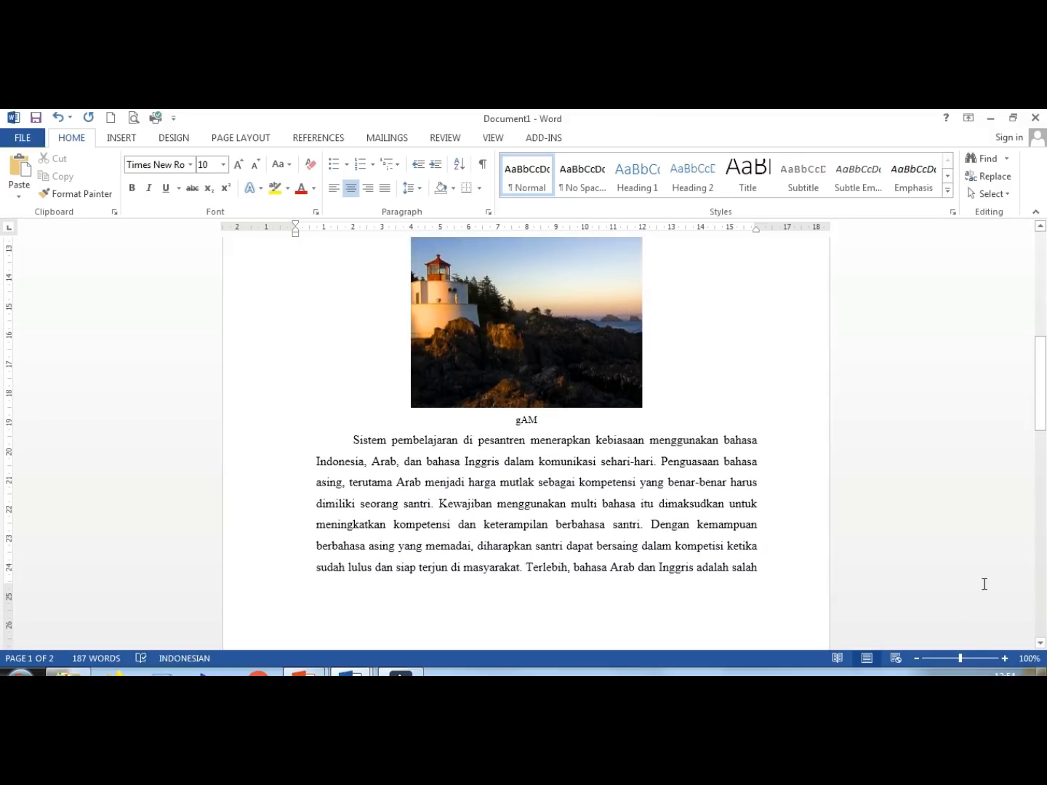
left_click(1004, 658)
left_click(1005, 658)
left_click(1004, 658)
key("BackSpace")
key("BackSpace")
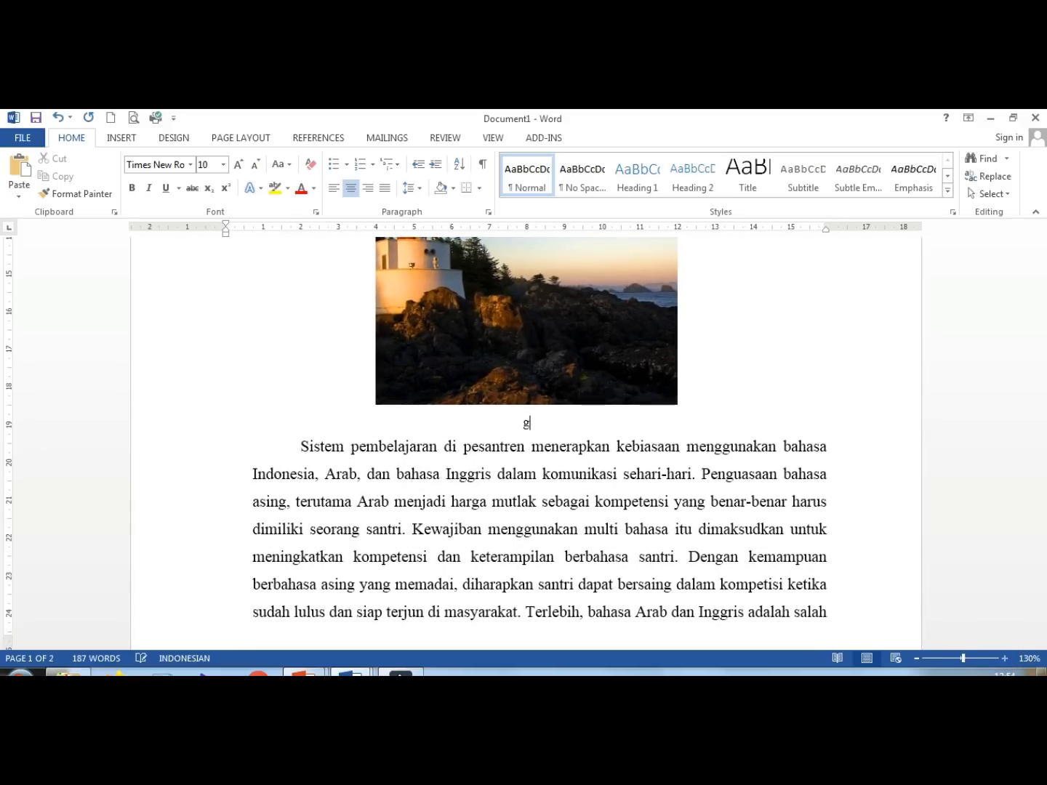
type("ambar 1.1")
key("Return")
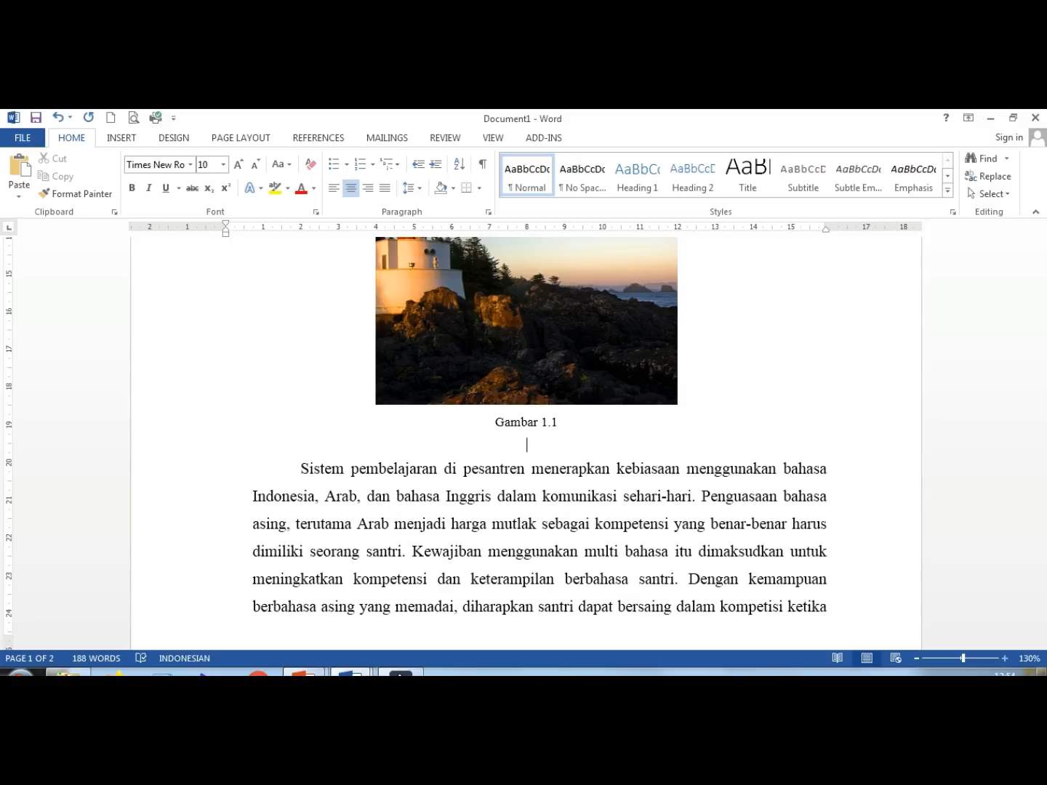
type("Gedung Pesantren Modern")
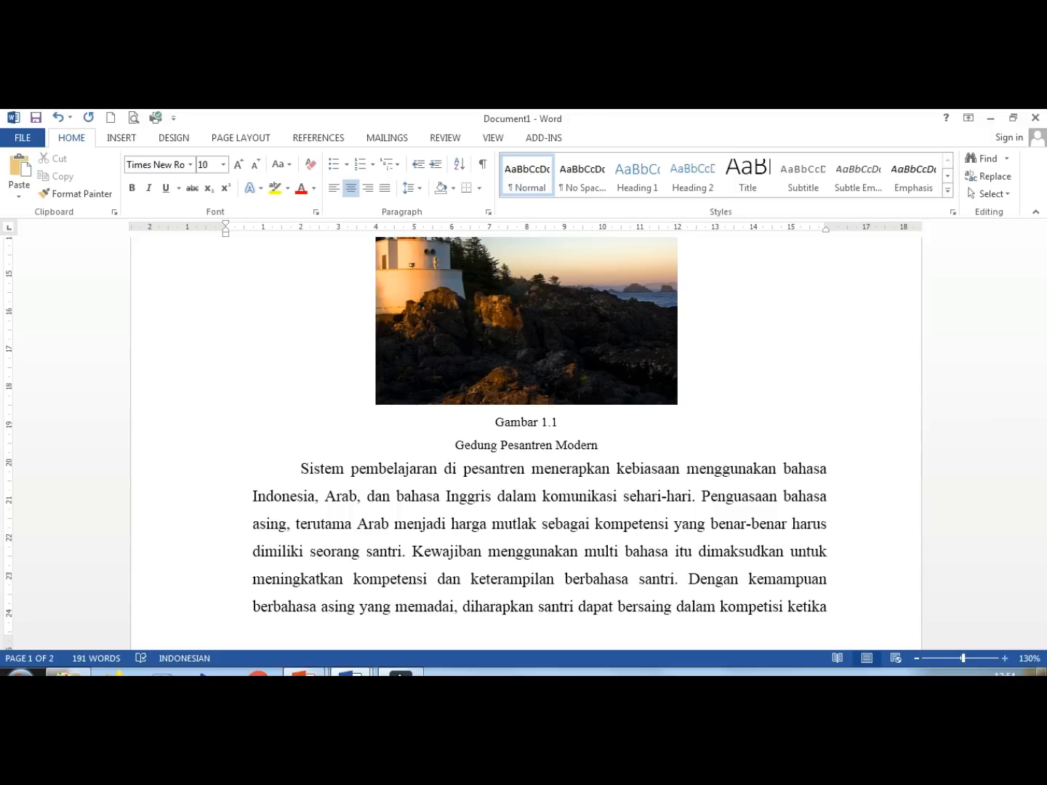
key("Return")
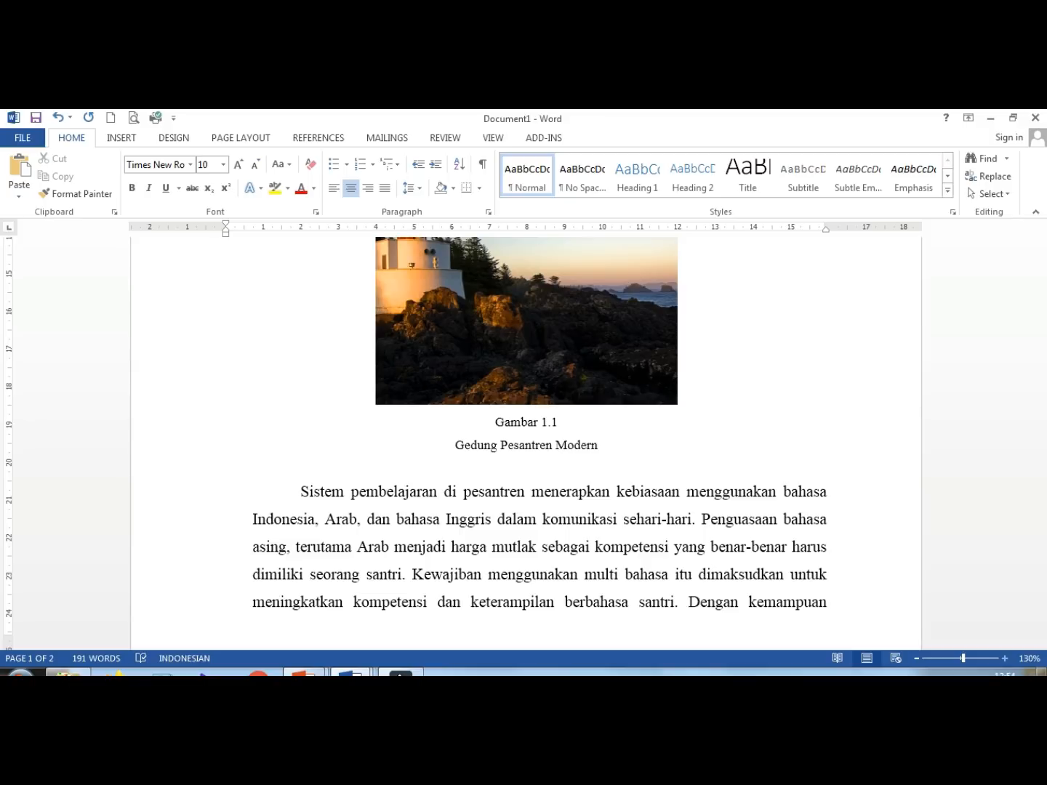
type("Sumber:")
type("www.jayaselalu.co")
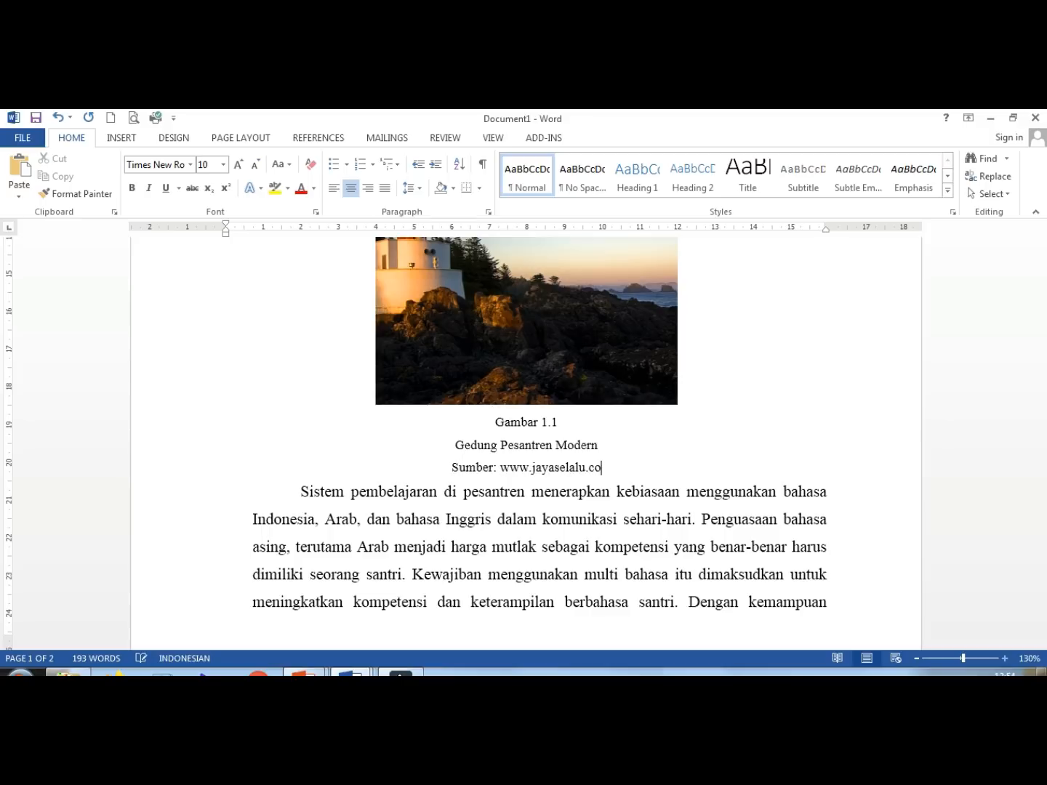
type("m, 2019")
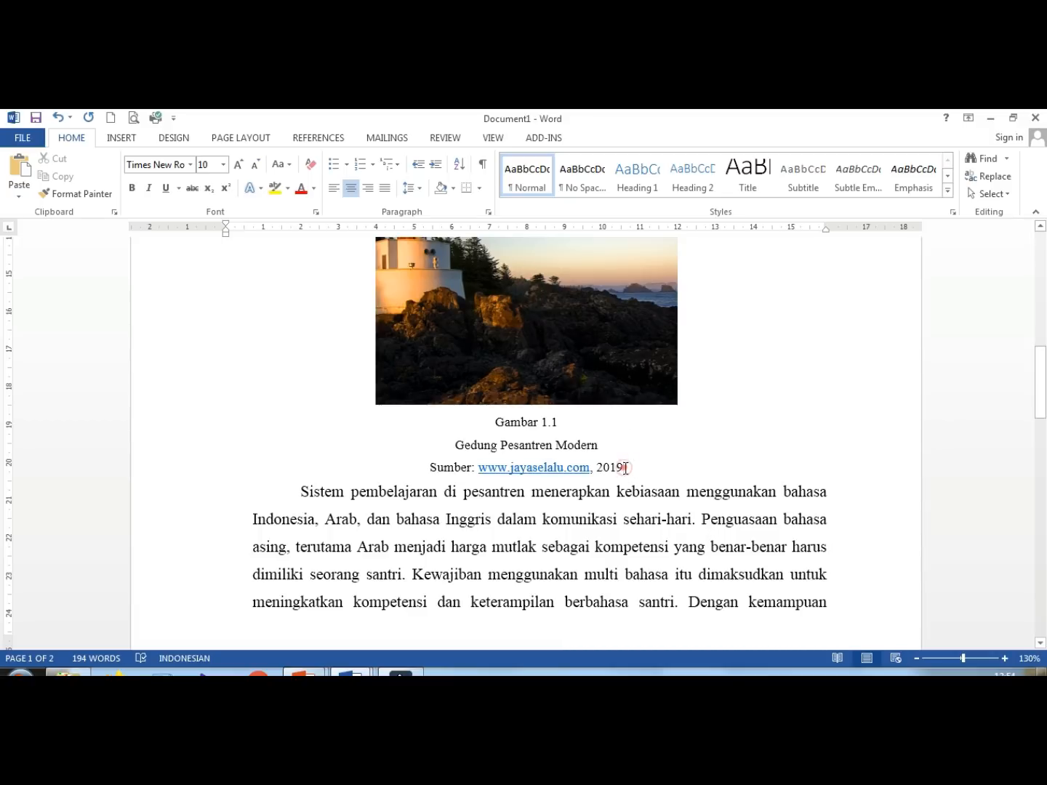
Step: Replace the website and year in the picture's source line with "Dokumen pribadi, 2020"
left_click_drag(624, 467, 490, 469)
key("BackSpace")
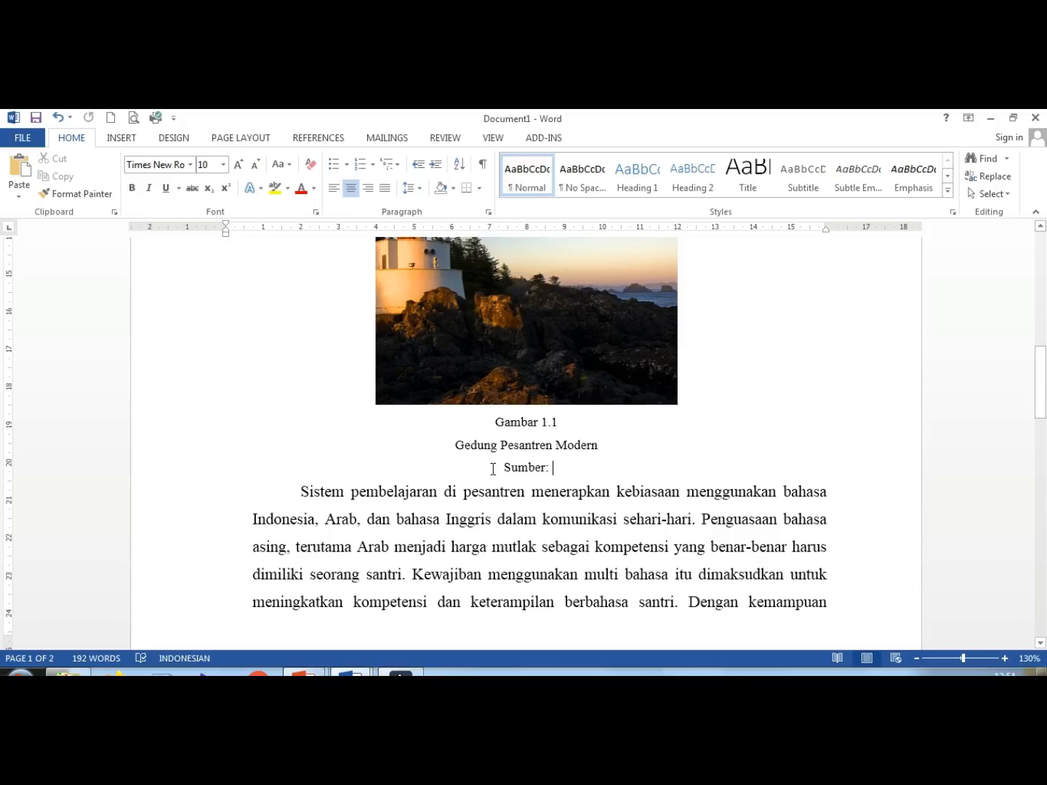
type("Do")
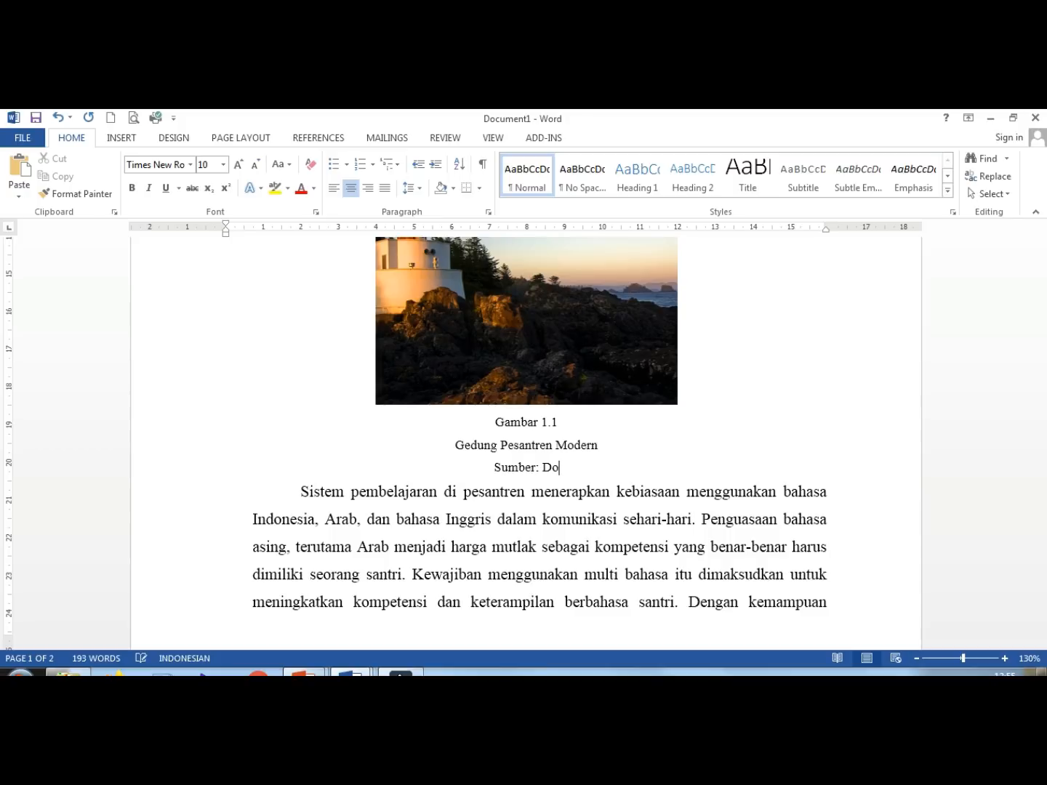
type("kumen pribadi, ")
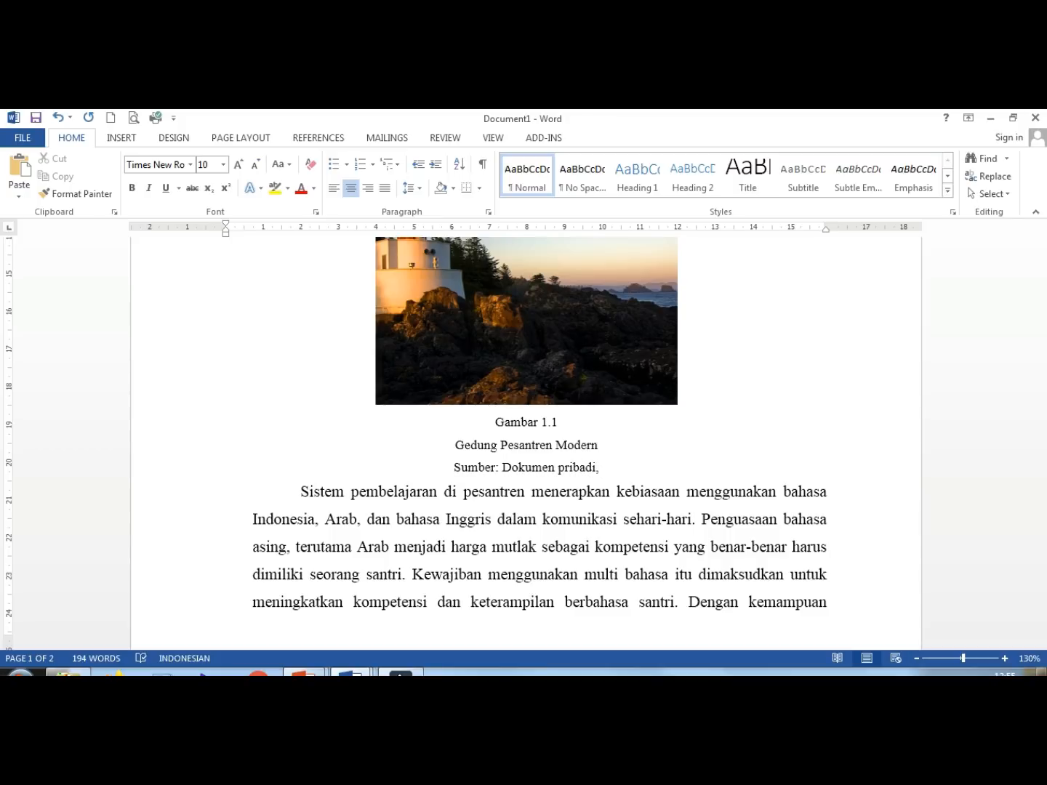
type("20")
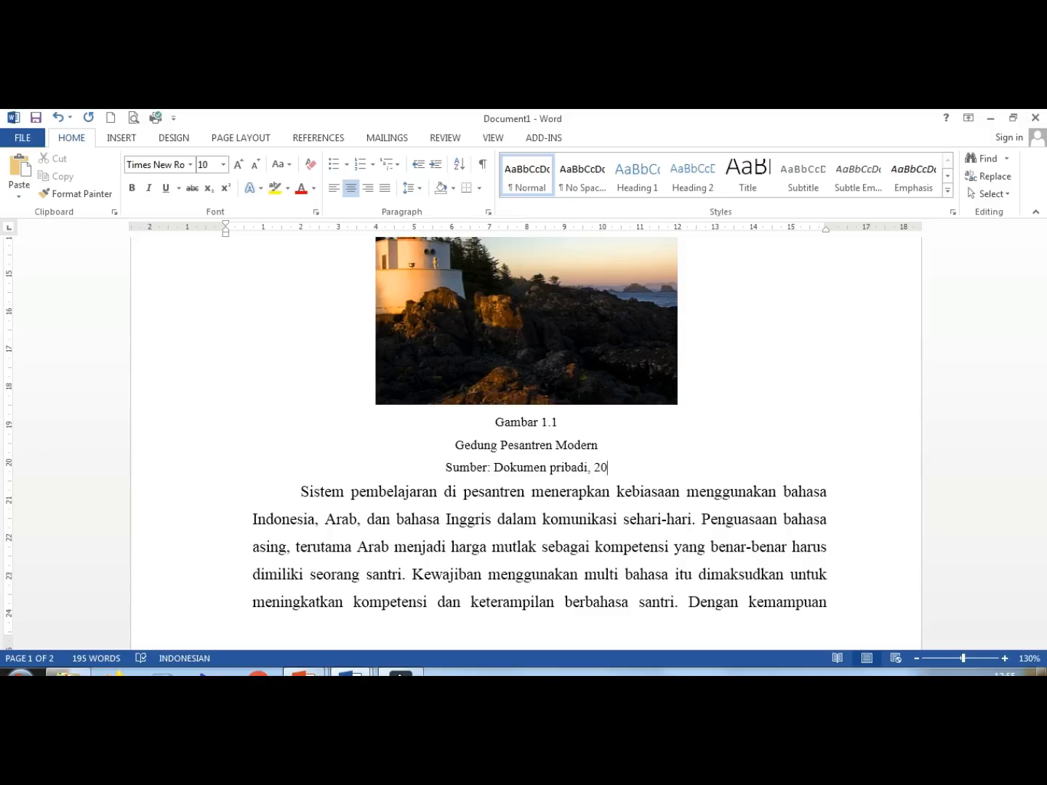
type("20")
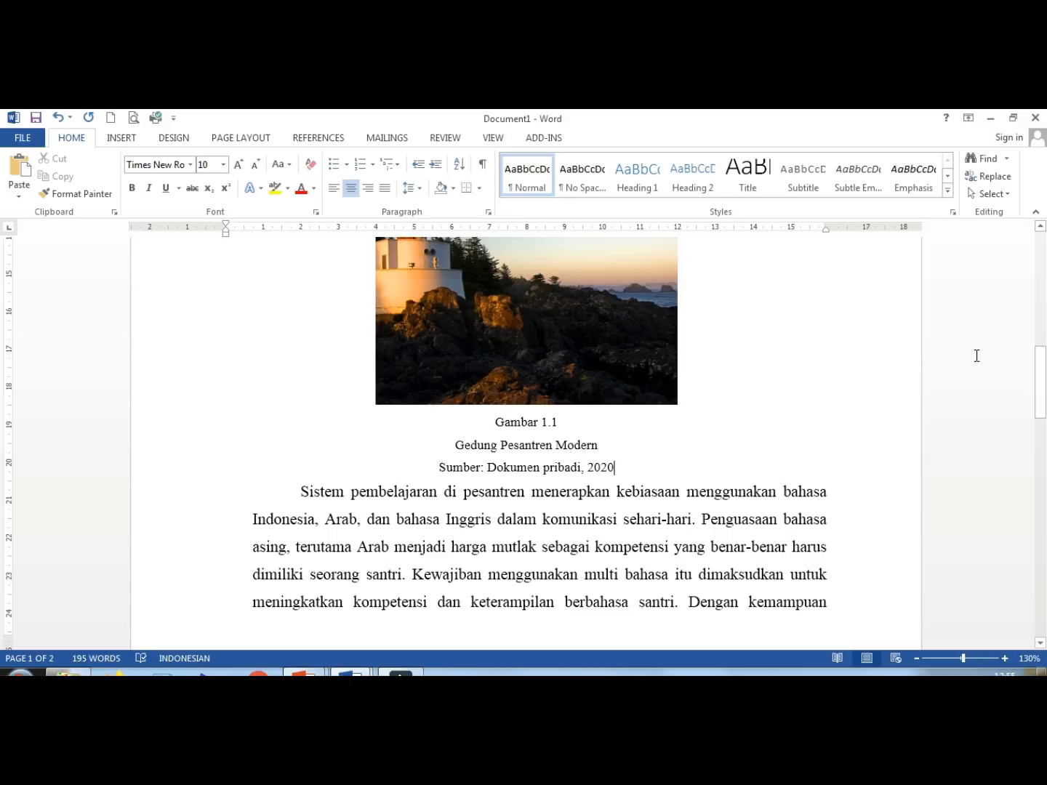
Step: Insert an empty line between the picture's source line and the following body paragraph
left_click_drag(1041, 385, 1041, 340)
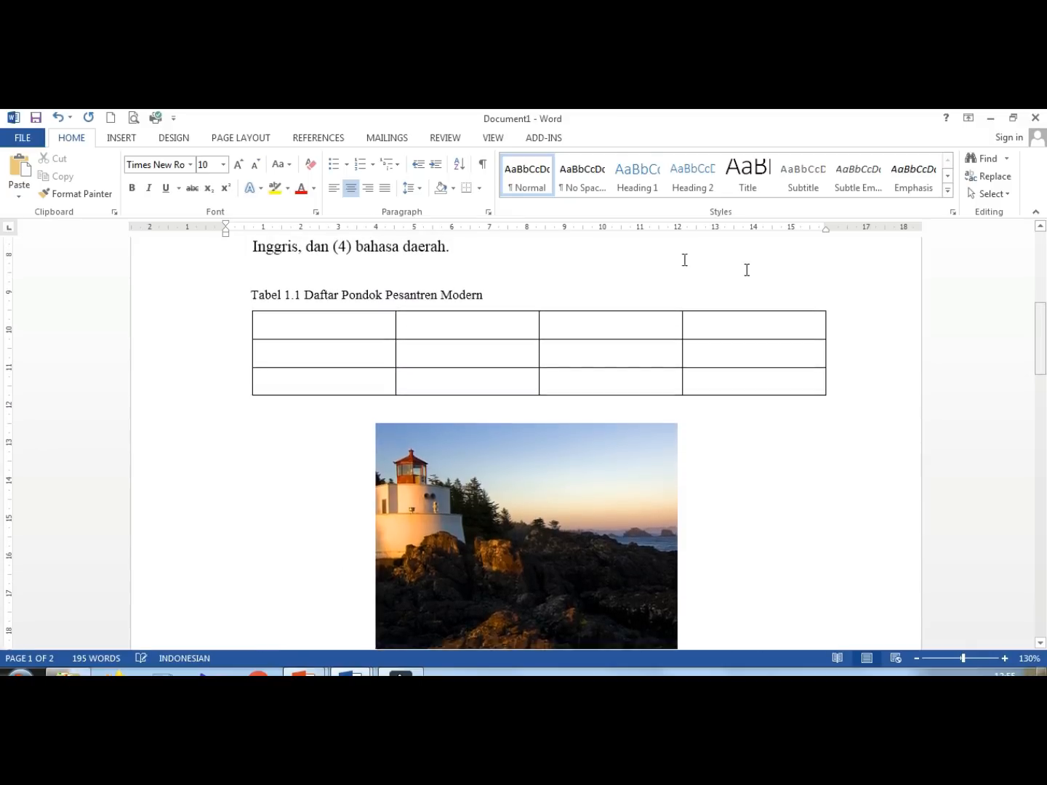
left_click_drag(493, 291, 241, 292)
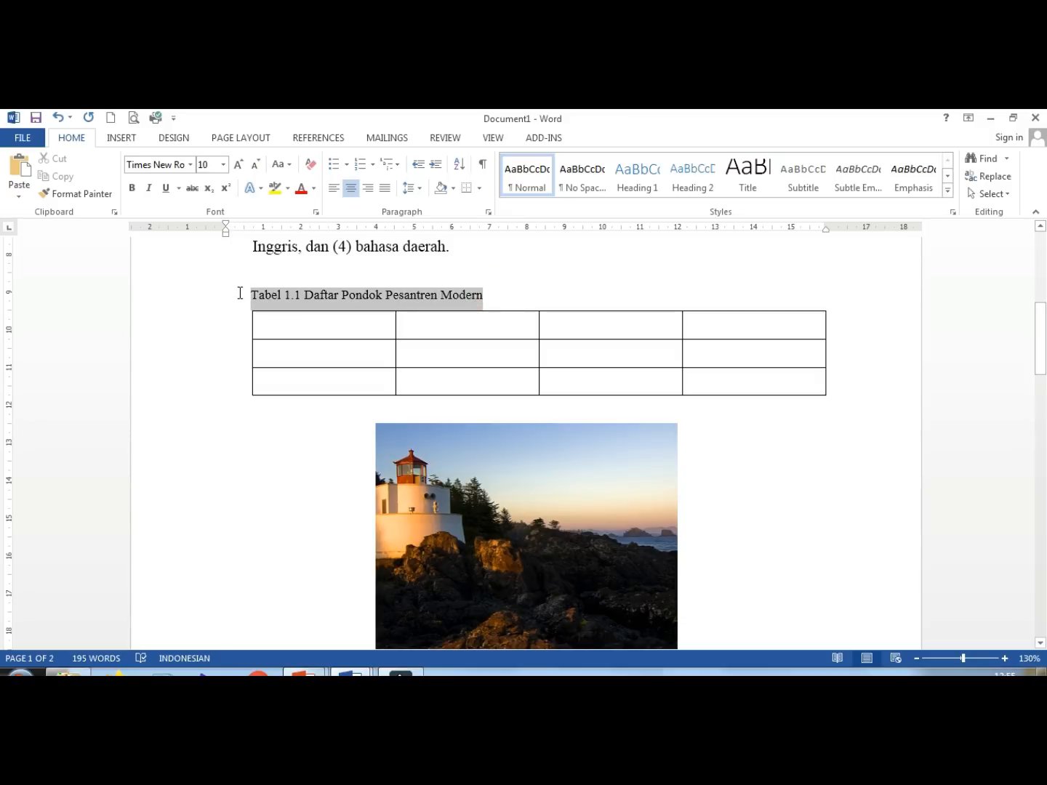
left_click_drag(1041, 342, 1042, 382)
left_click(622, 489)
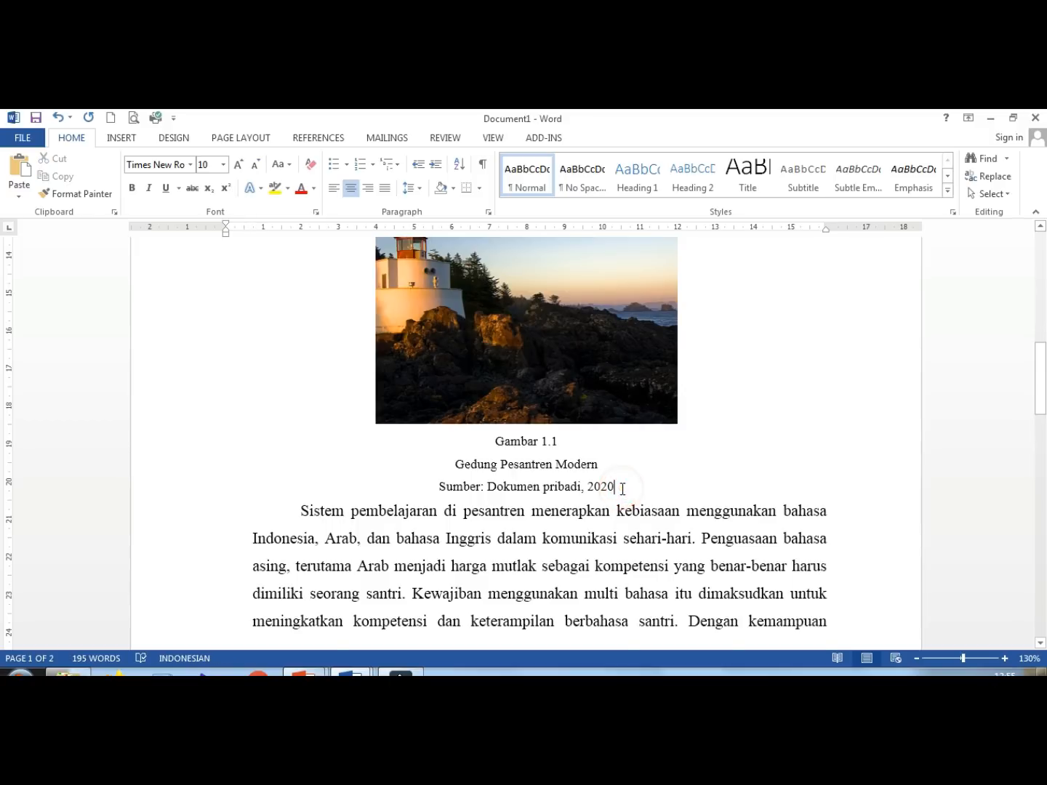
key("Return")
mouse_move(1045, 361)
left_mouse_down()
mouse_move(1045, 315)
mouse_move(1044, 347)
left_mouse_up()
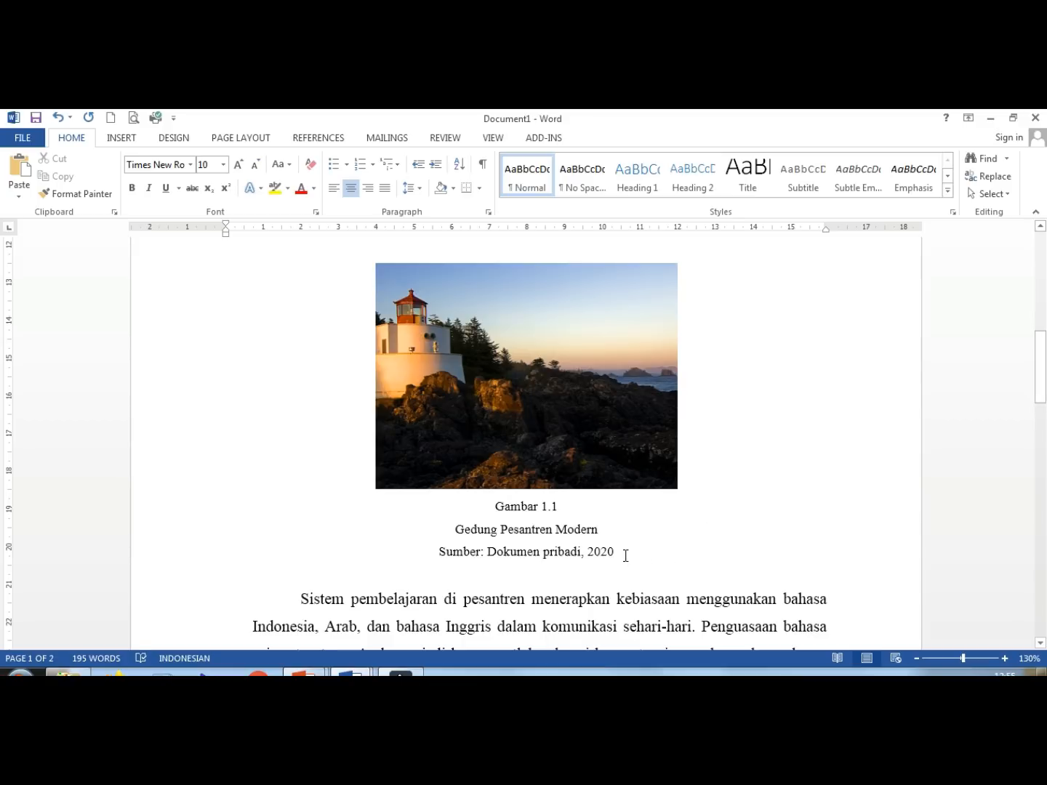
Step: Set the line spacing of the three caption and source lines beneath the picture to 1,0
left_click(622, 554)
left_click_drag(603, 603, 608, 632)
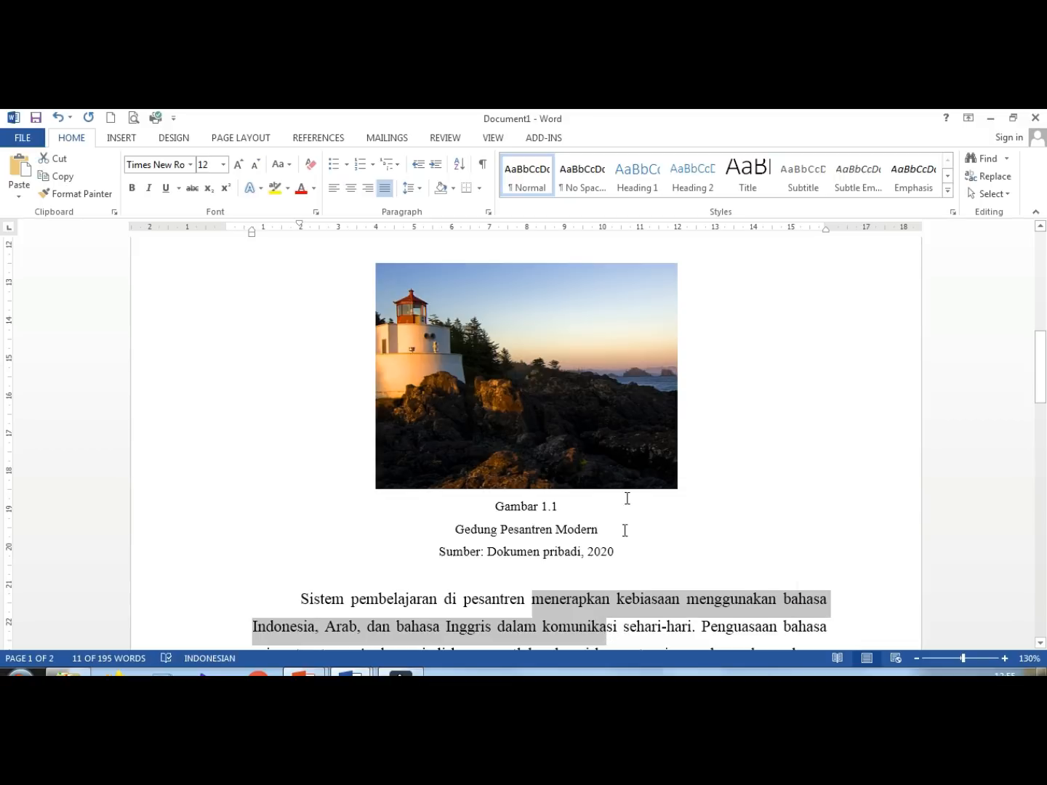
left_click_drag(620, 551, 496, 504)
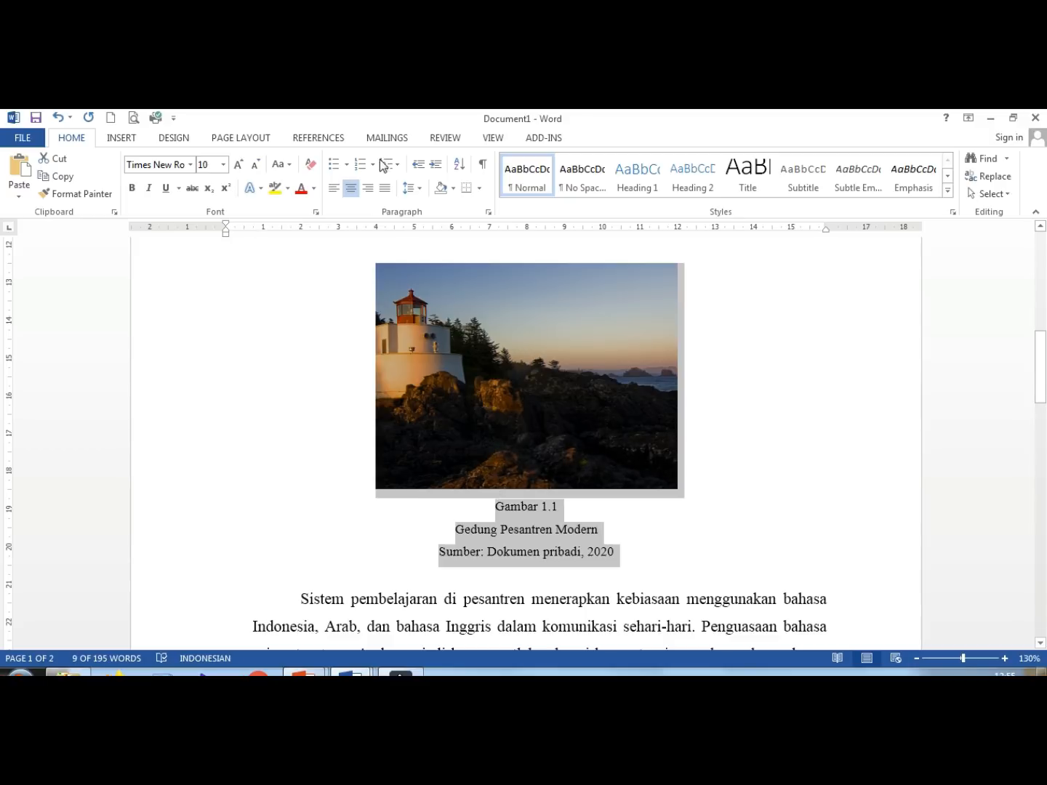
left_click(413, 188)
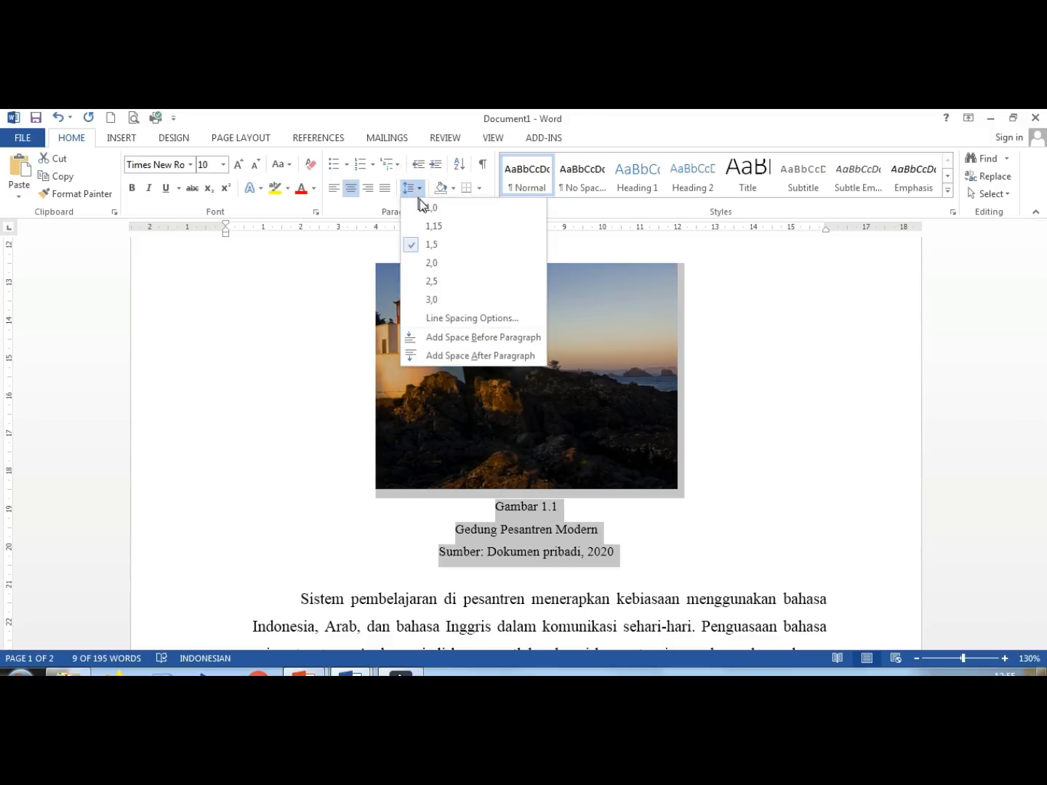
left_click(420, 203)
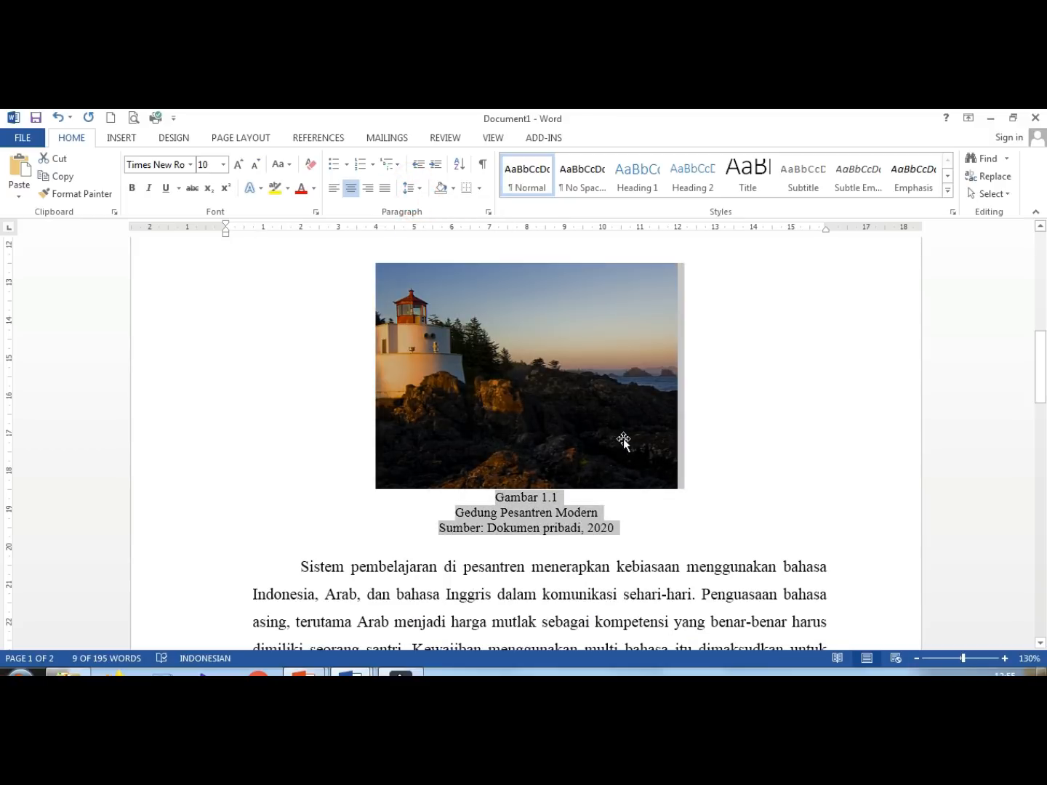
left_click(532, 509)
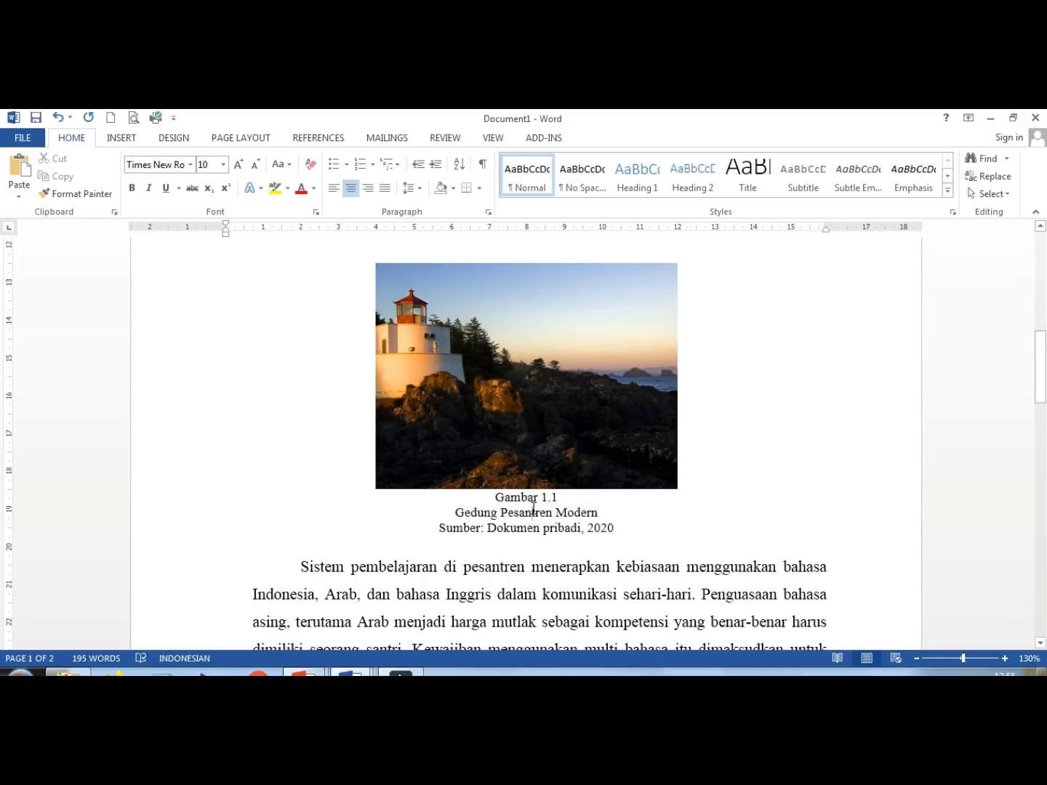
left_click(615, 528)
Step: Check the font sizes of the first body paragraph and the chapter title, and switch to the slide presentation
left_click_drag(1044, 404, 1044, 327)
left_click_drag(3, 328, 3, 320)
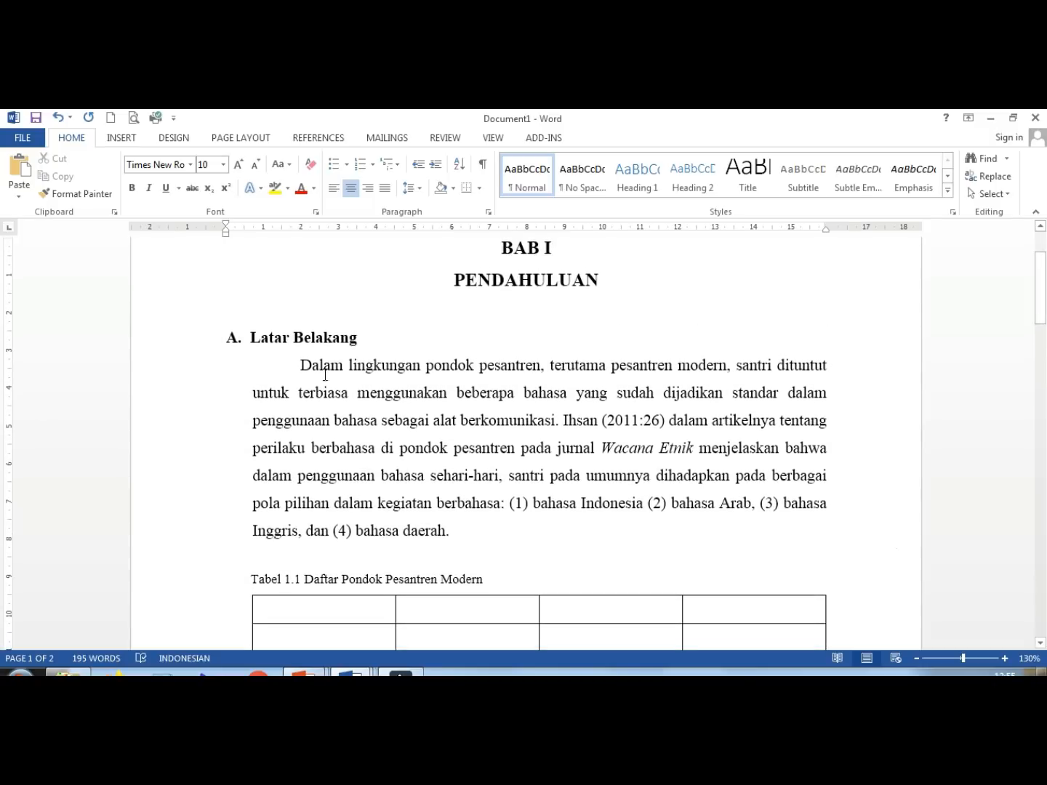
left_click(302, 369)
left_click_drag(345, 409, 445, 529)
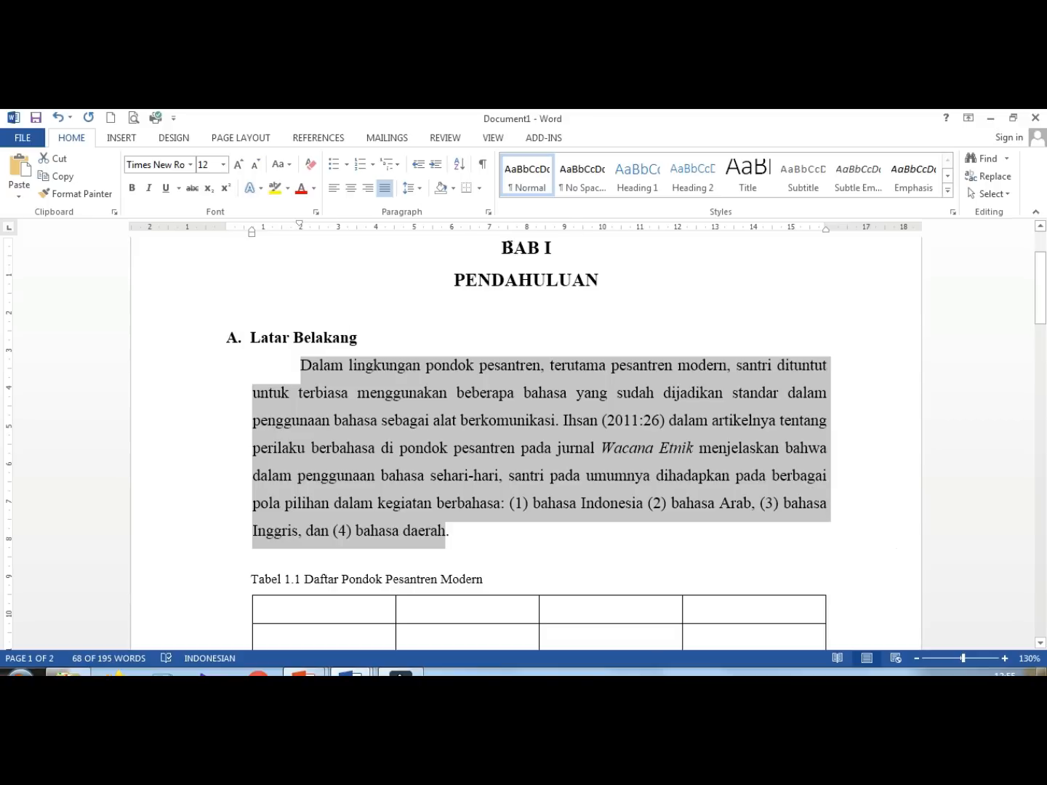
left_click_drag(509, 247, 608, 287)
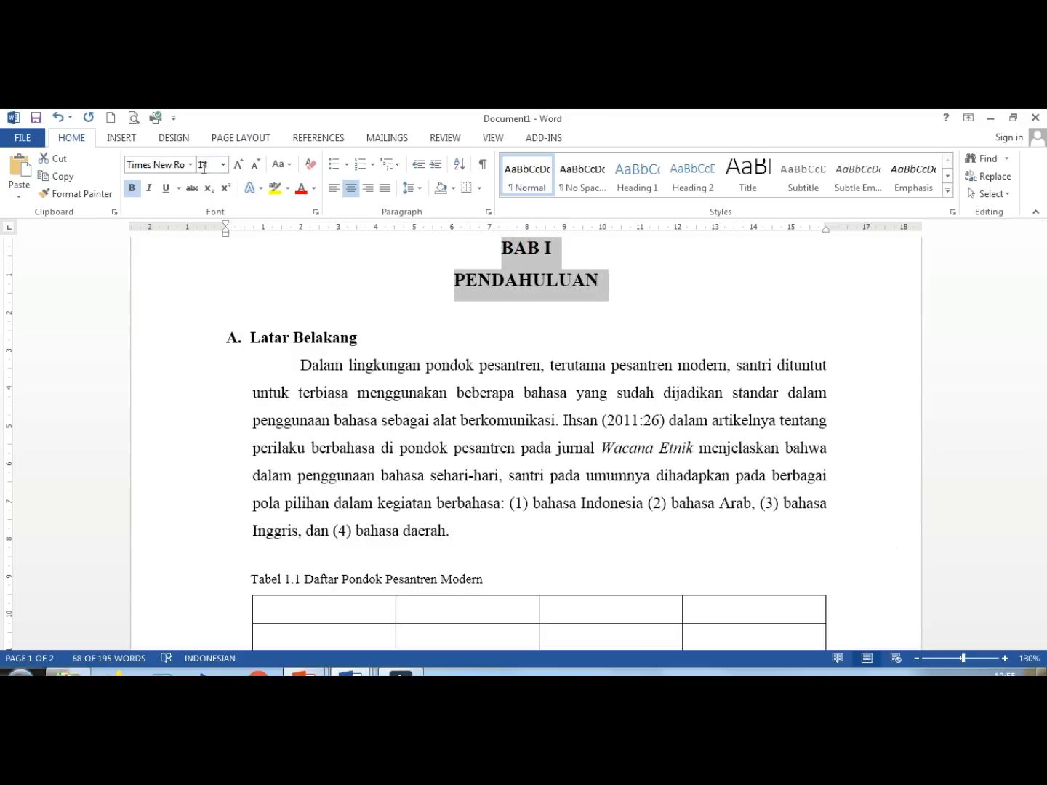
left_click_drag(1041, 316, 1041, 392)
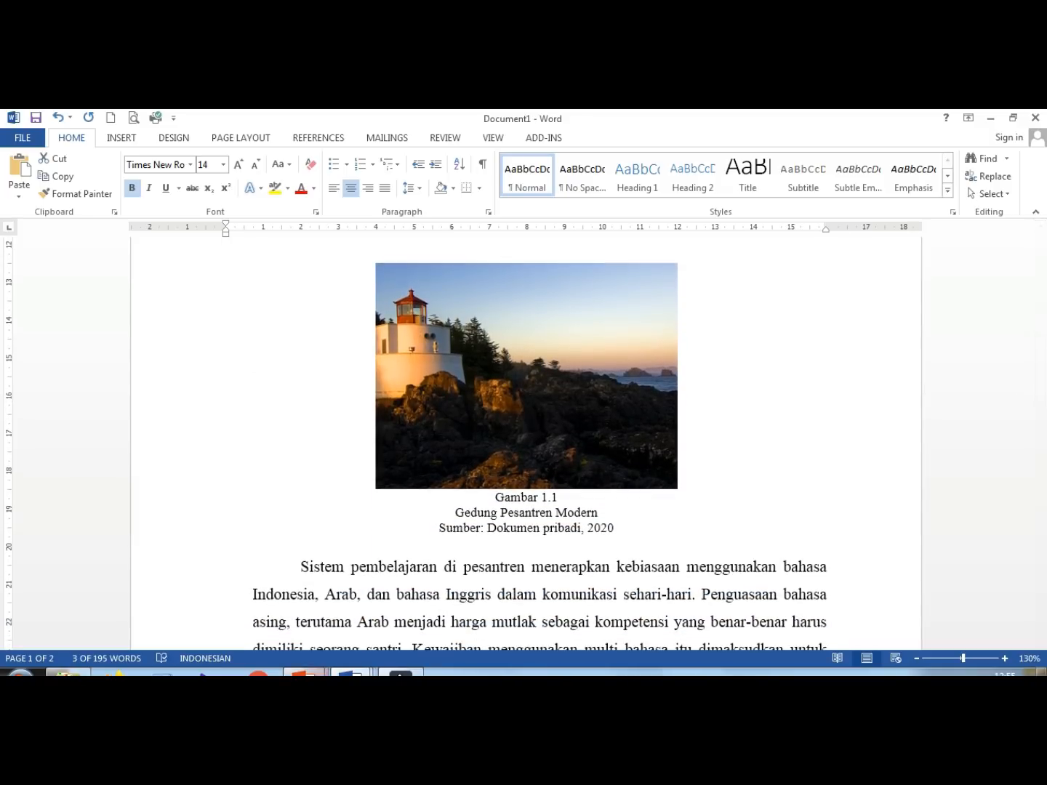
left_click(305, 673)
left_click(339, 624)
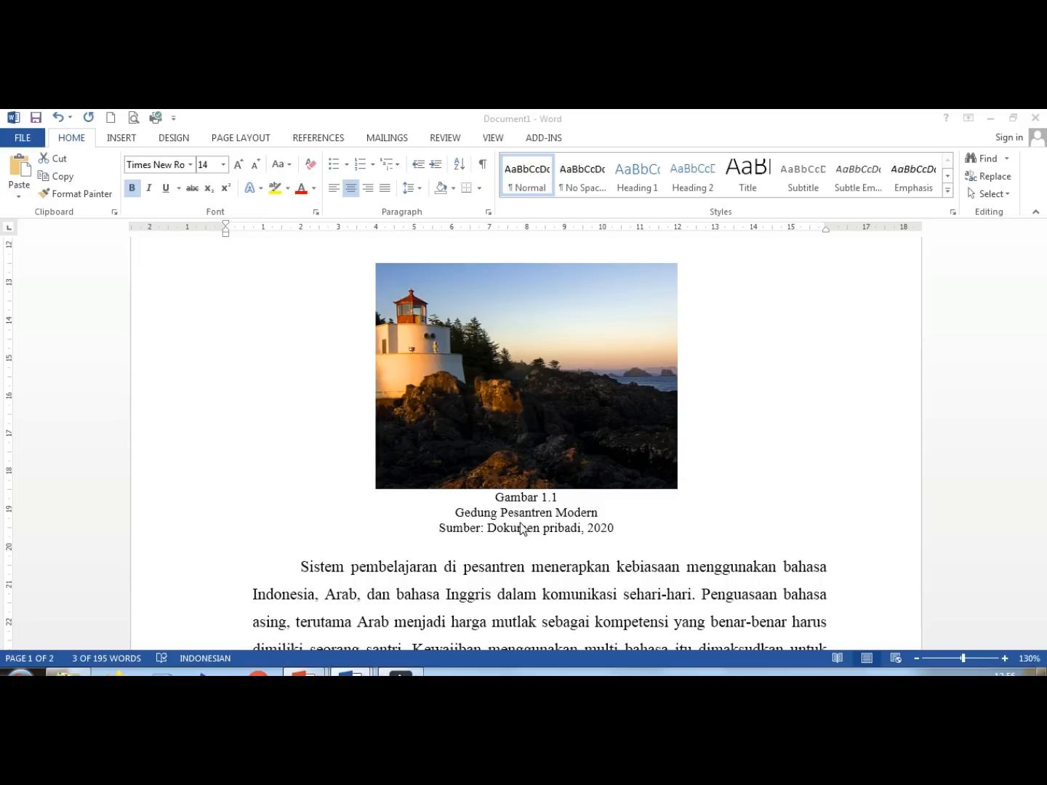
Step: Below the last paragraph in Word, write "20 peserta ujian dinyatakan gagal." without an indent on its own line
scroll(520, 523, "down", 10)
scroll(520, 523, "up", 6)
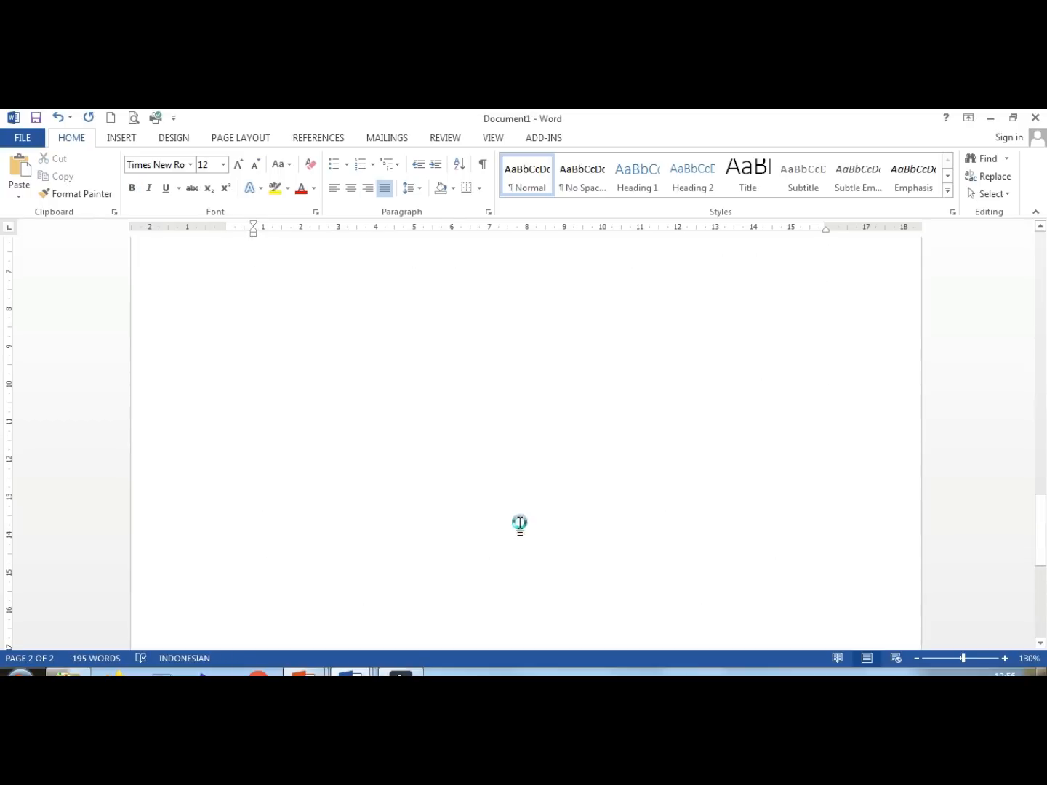
key("Return")
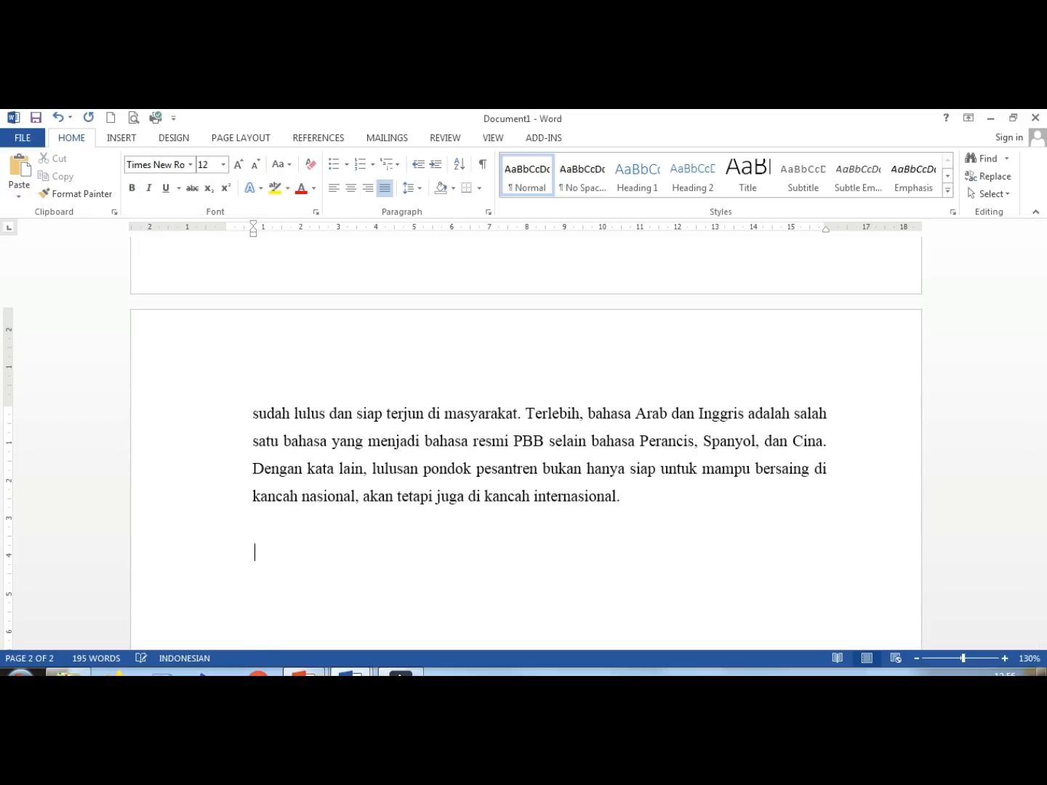
key("Return")
key("Return")
key("Return")
type("20 peserta ujian ")
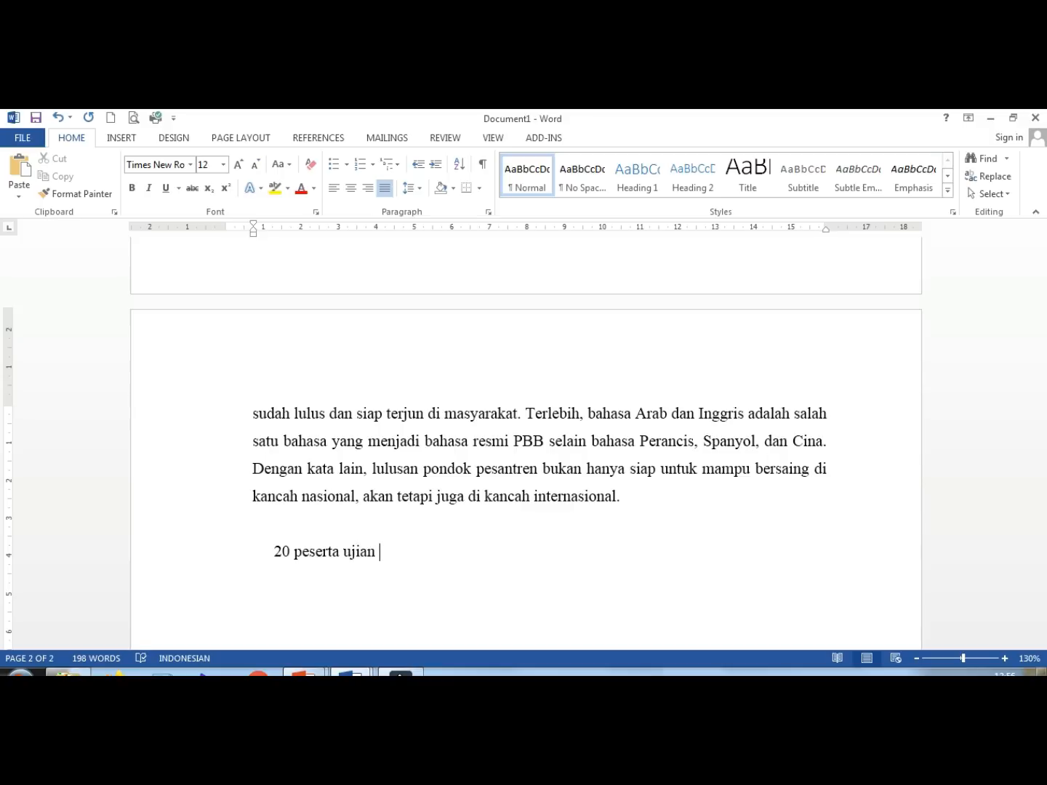
type("dinyatakan gagal.")
key("Return")
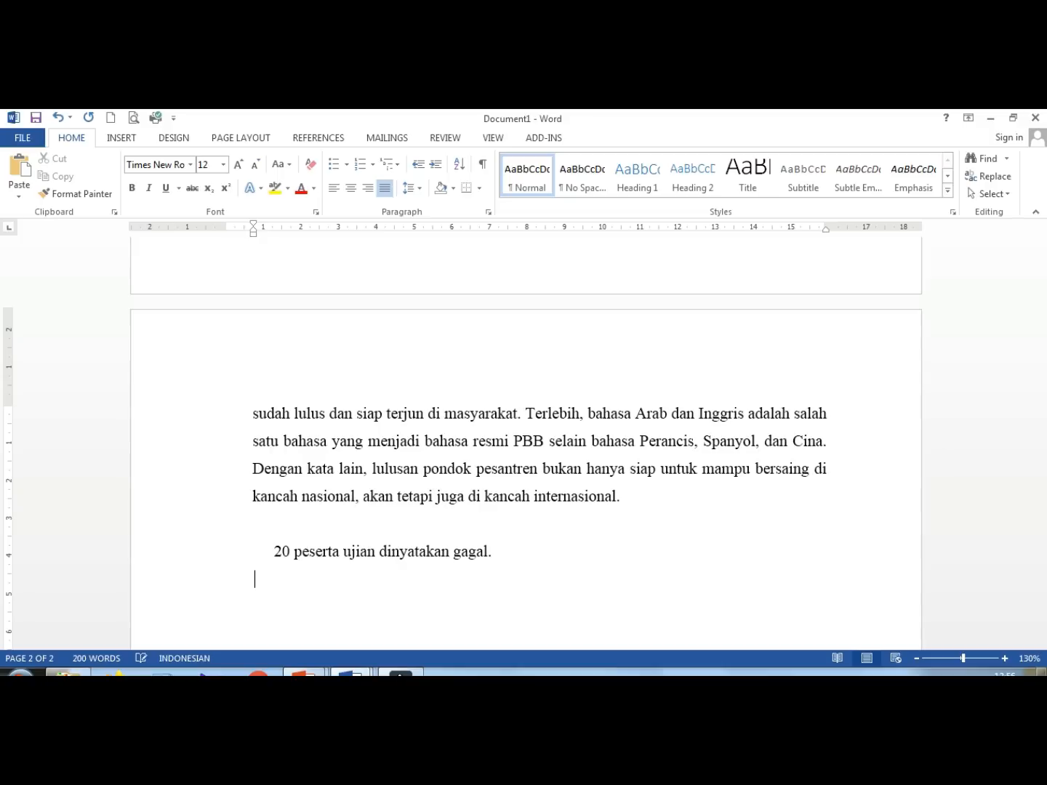
key("Up")
key("Delete")
Step: Write "Dua puluh peserta ujian dinyatakan gagal." beneath the first example sentence, select that first sentence and switch to the slides
key("Down")
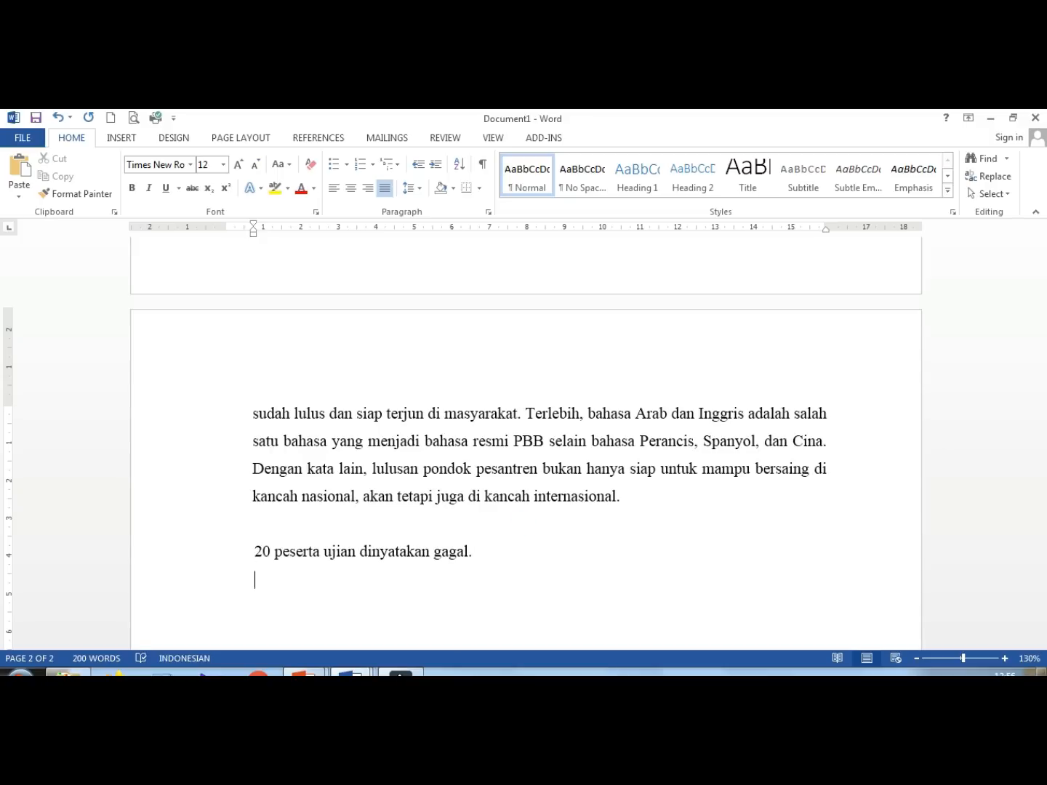
type("Dua puluh pes")
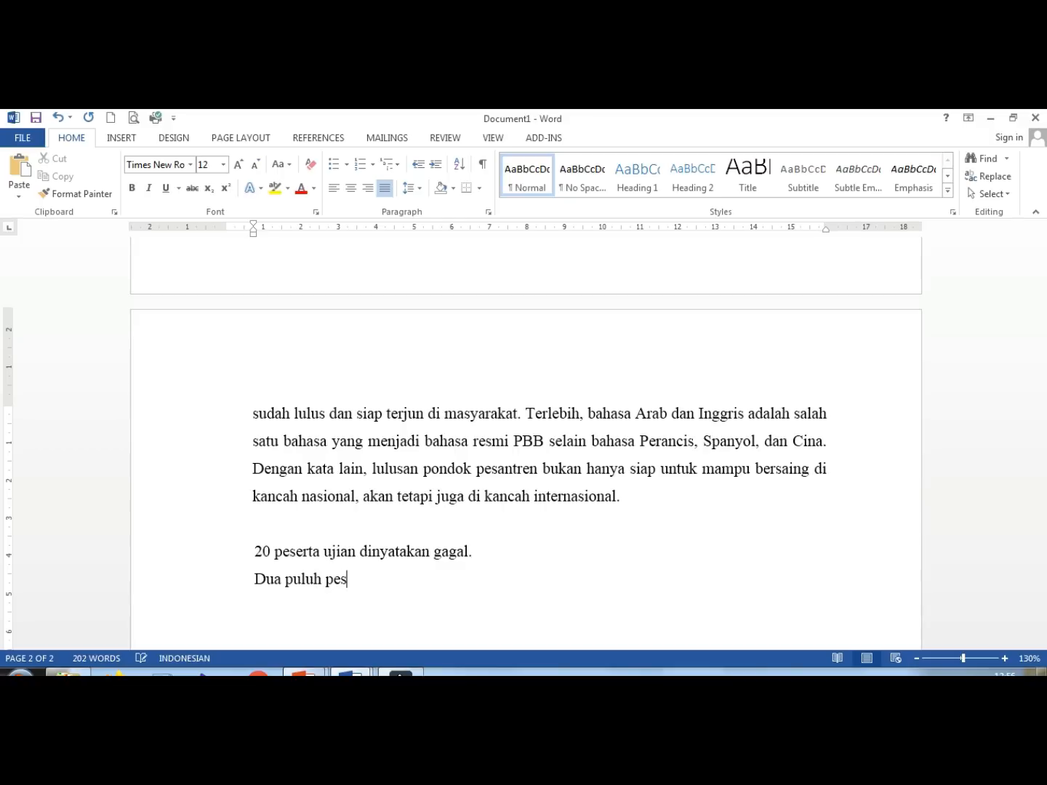
type("erta ujian dinyatakan gagal.")
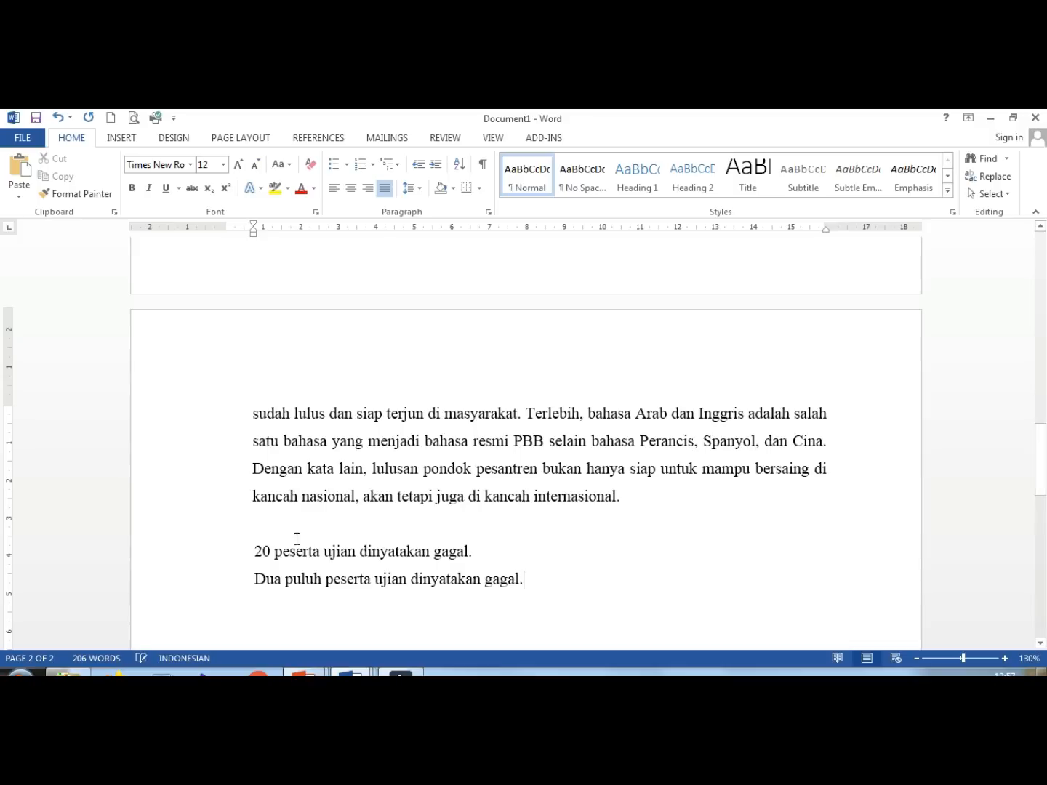
left_click_drag(254, 550, 490, 556)
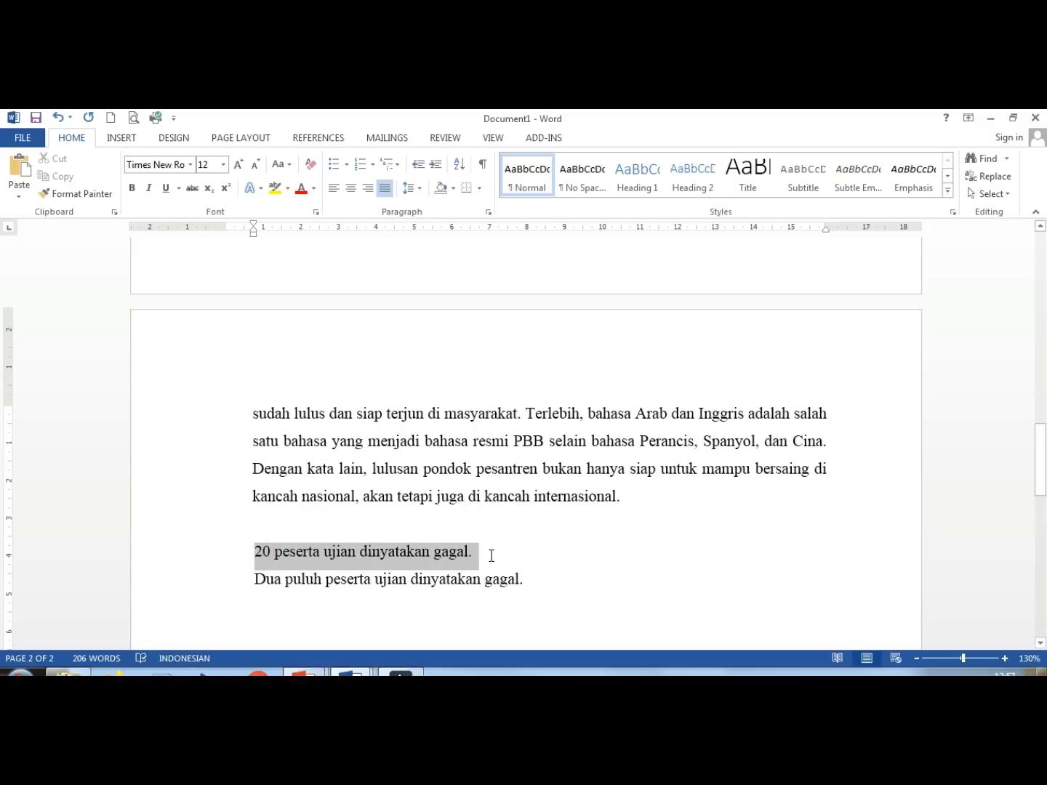
key("alt+Tab")
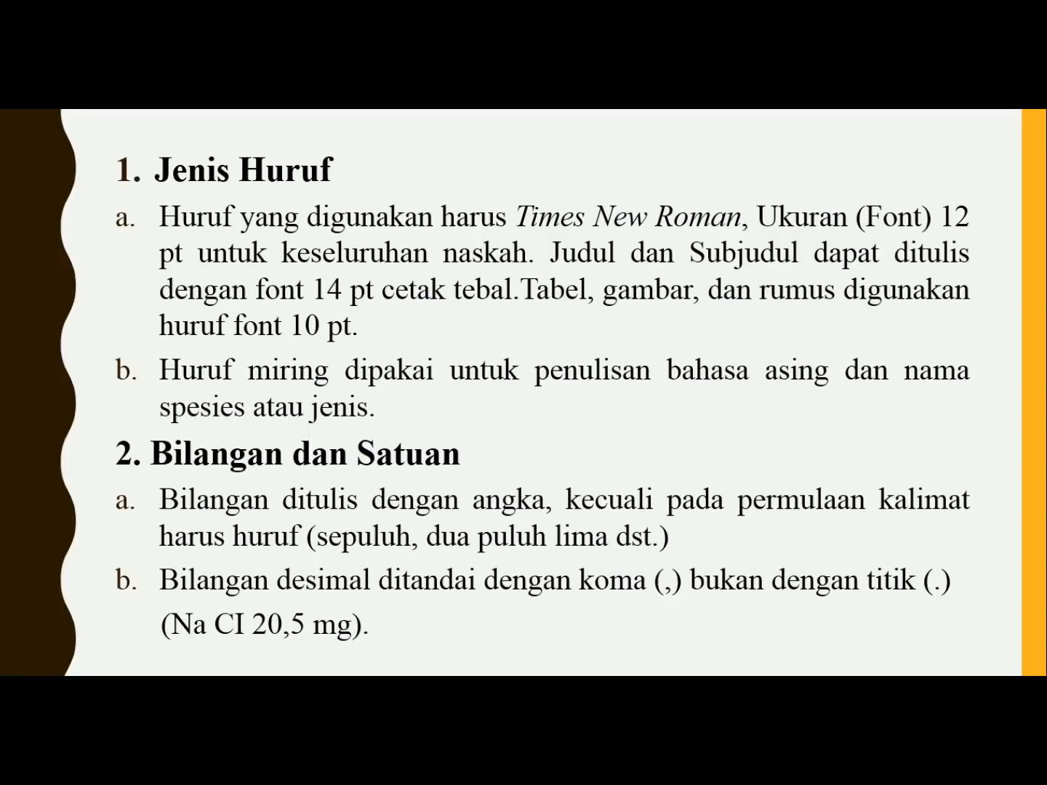
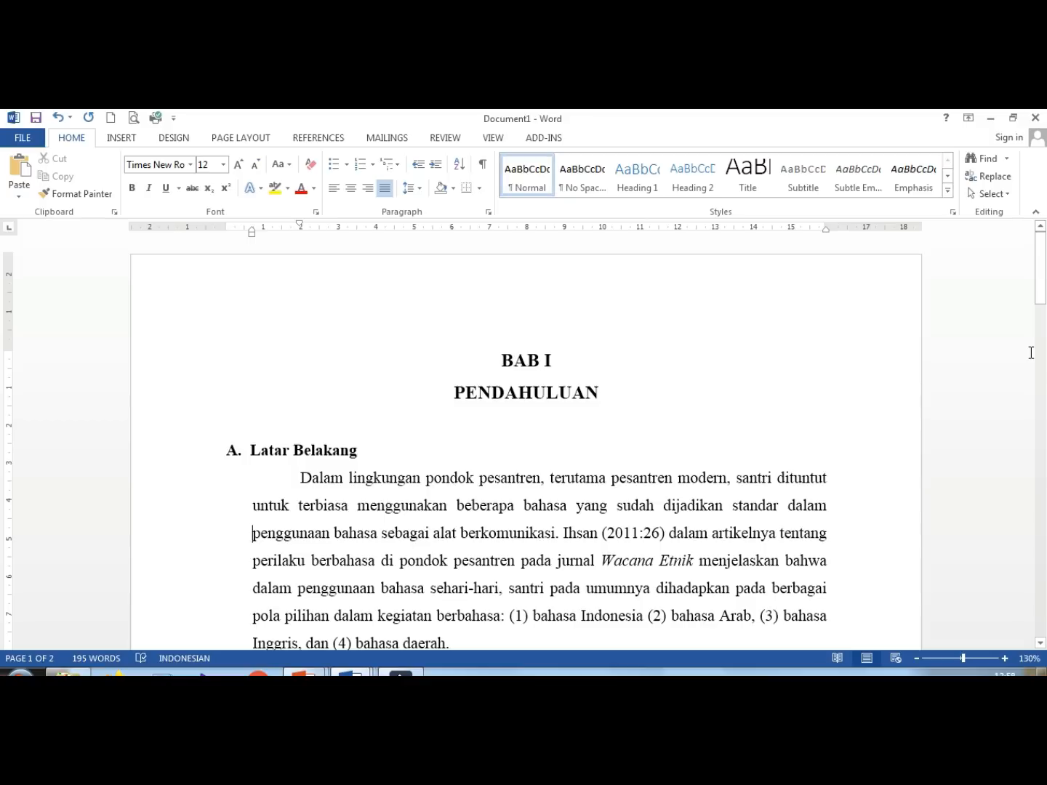
Step: Set the line spacing of the whole document to 2,0
left_click(913, 657)
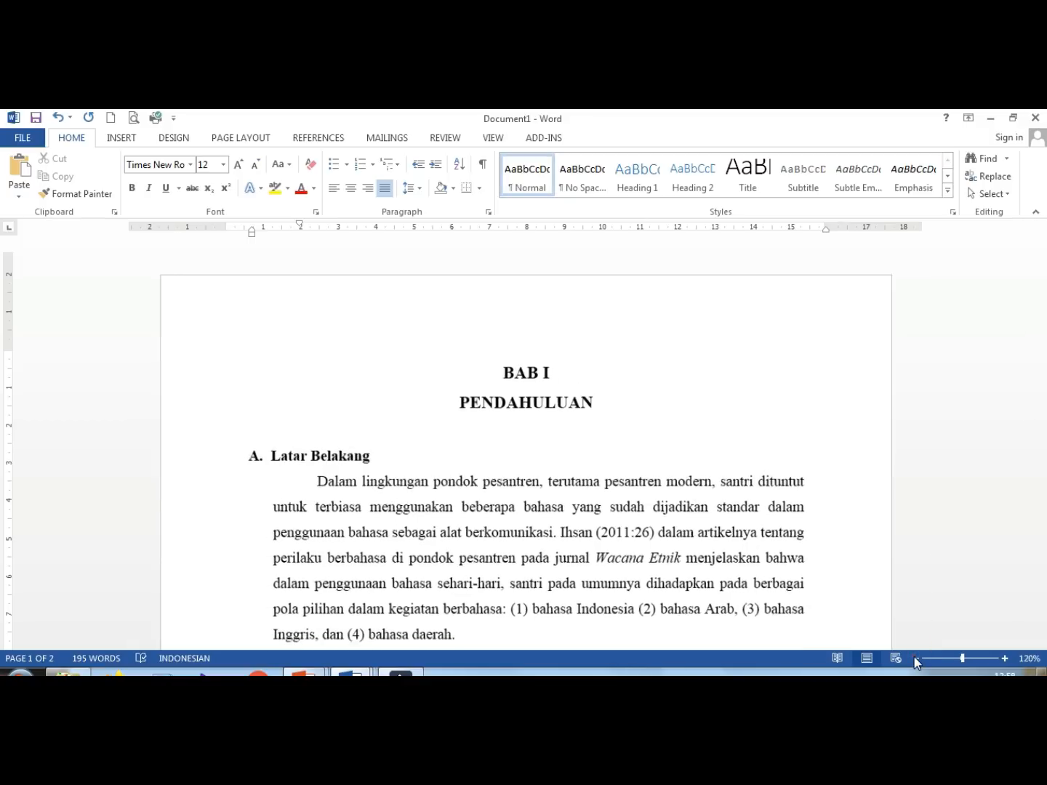
left_click(914, 657)
left_click(914, 656)
key("ctrl+a")
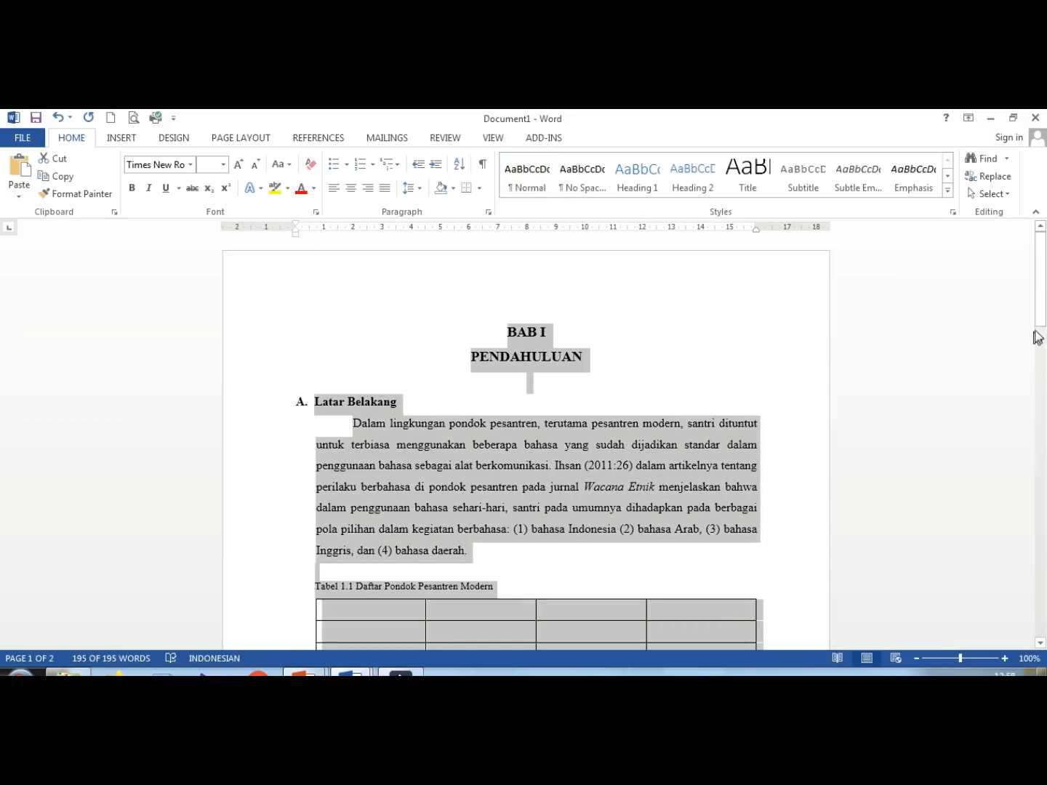
mouse_move(1043, 325)
left_mouse_down()
mouse_move(1043, 372)
mouse_move(1043, 347)
left_mouse_up()
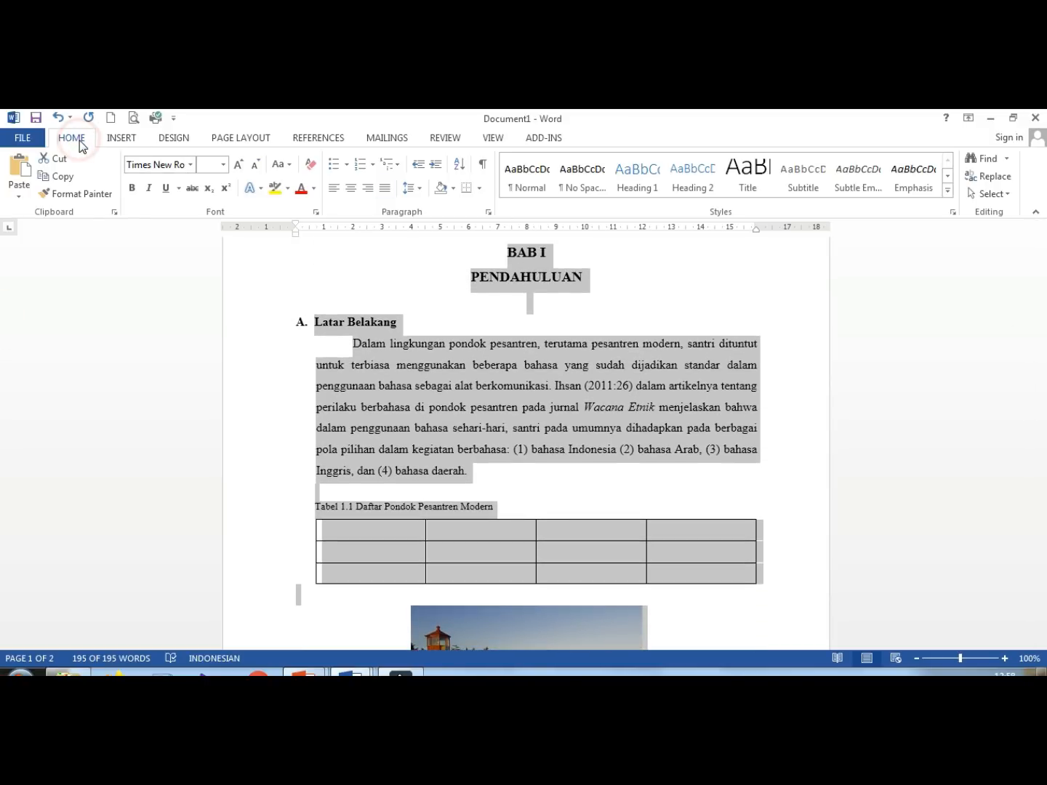
left_click(418, 190)
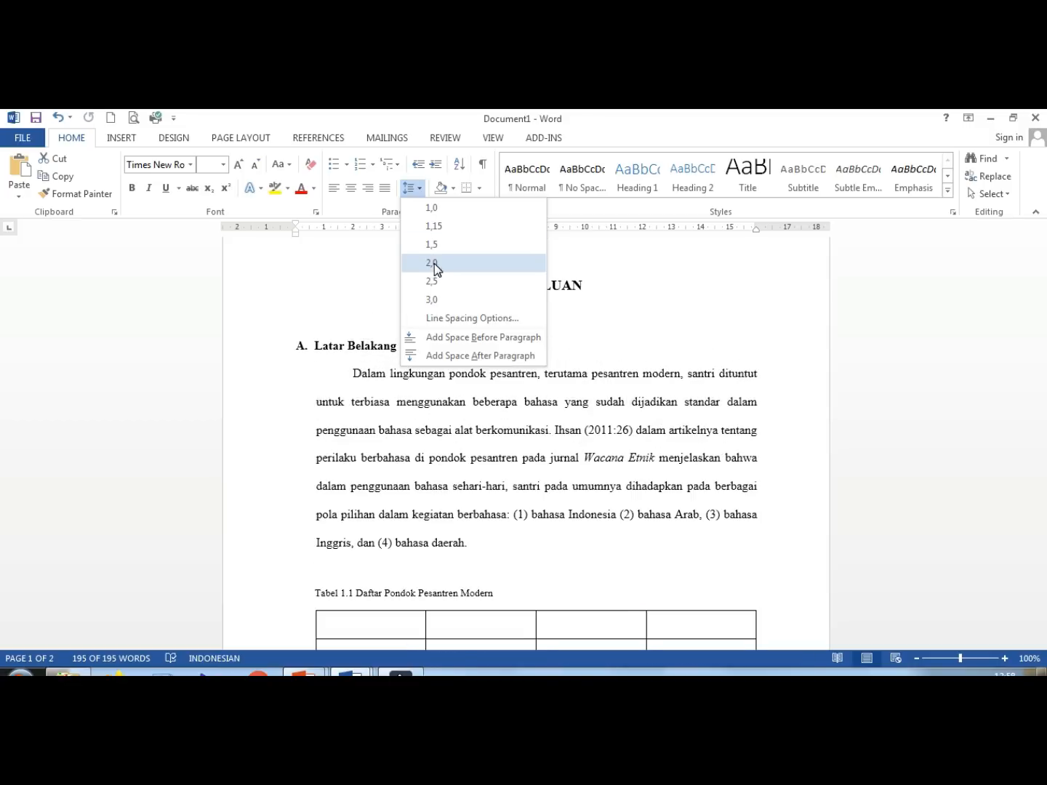
left_click(434, 263)
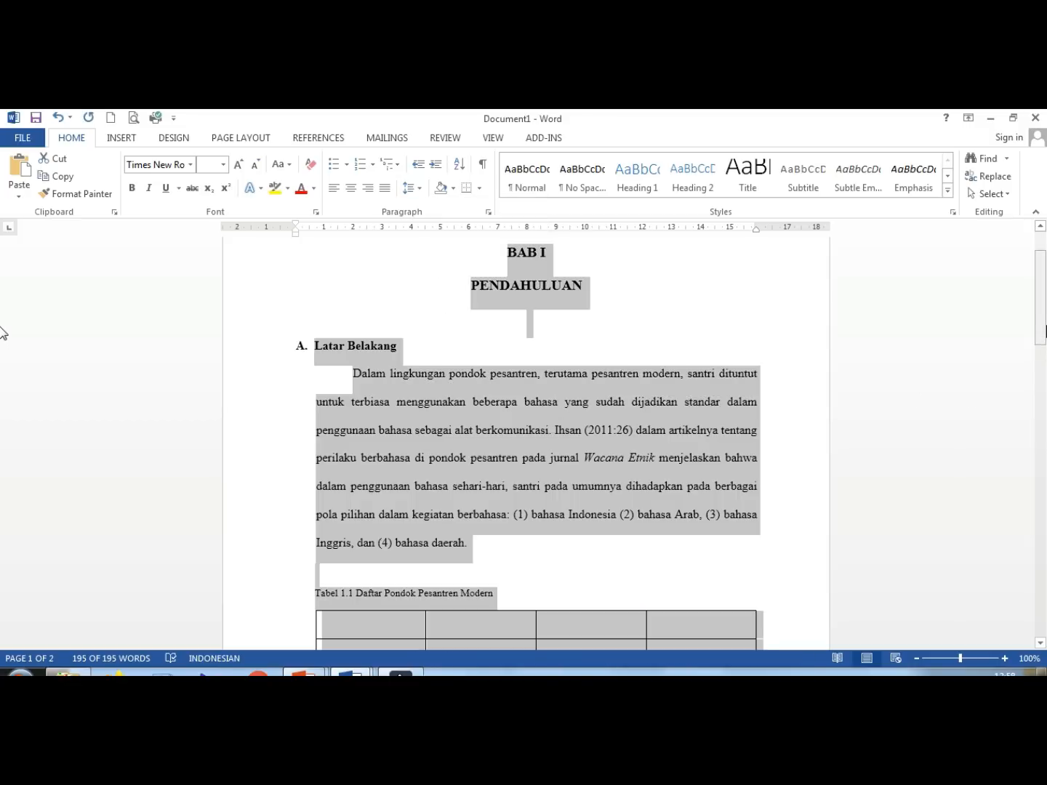
left_click_drag(1044, 331, 1044, 371)
left_click(524, 308)
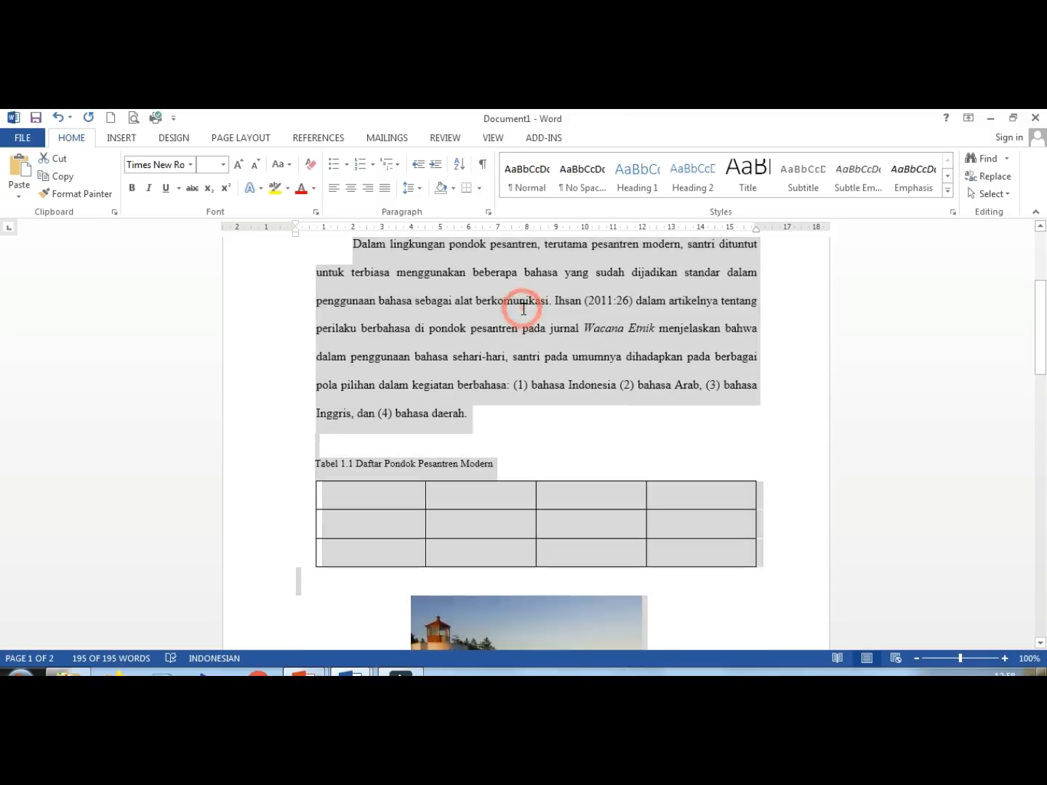
Step: Check the line spacing applied to the chapter title "BAB I" and switch to the slide presentation
key("Page_Up")
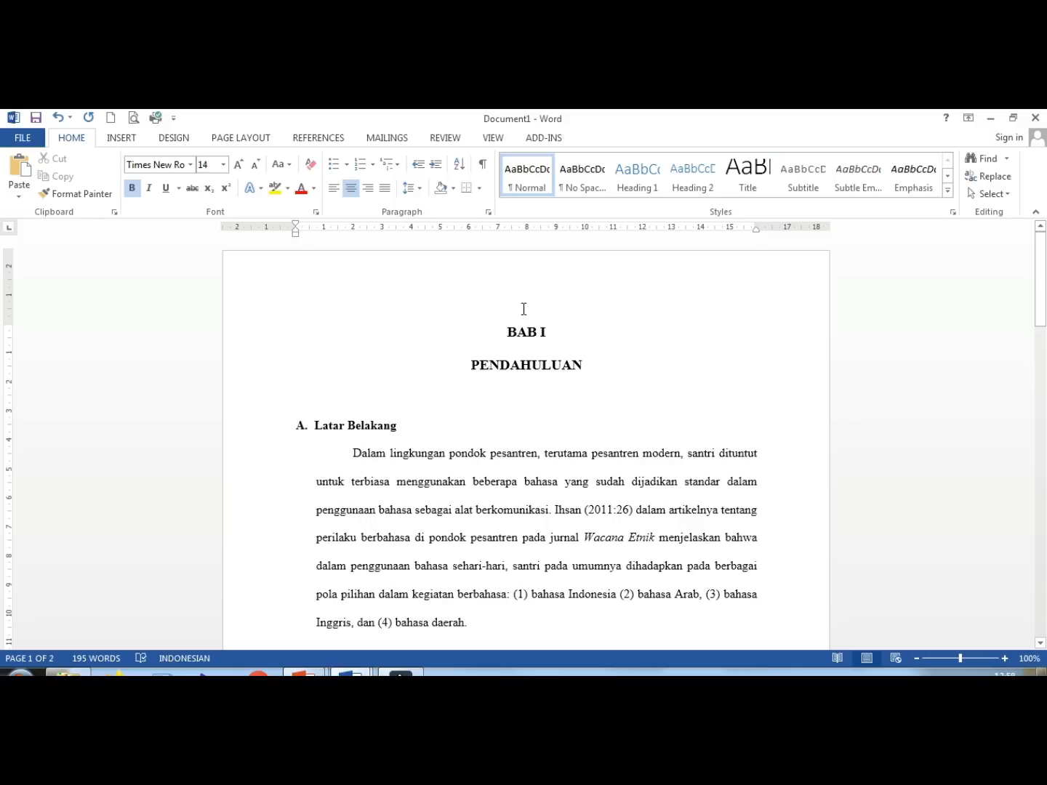
left_click(419, 189)
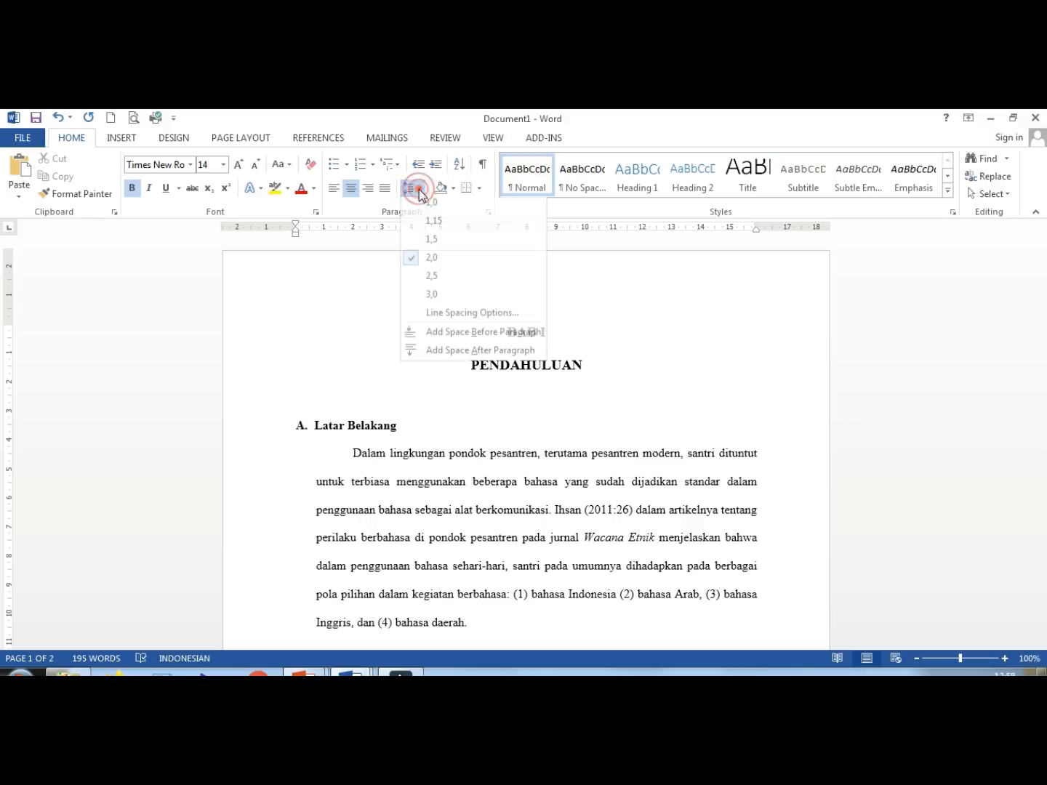
left_click(270, 306)
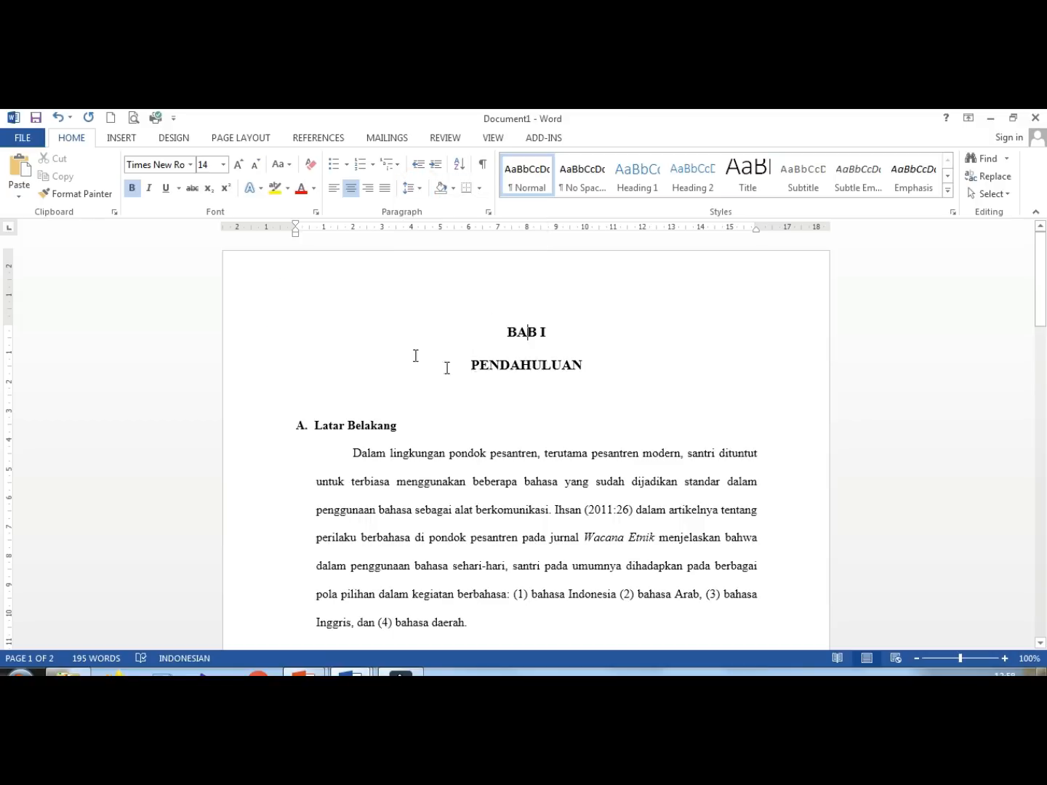
left_click(475, 377)
key("alt+Tab")
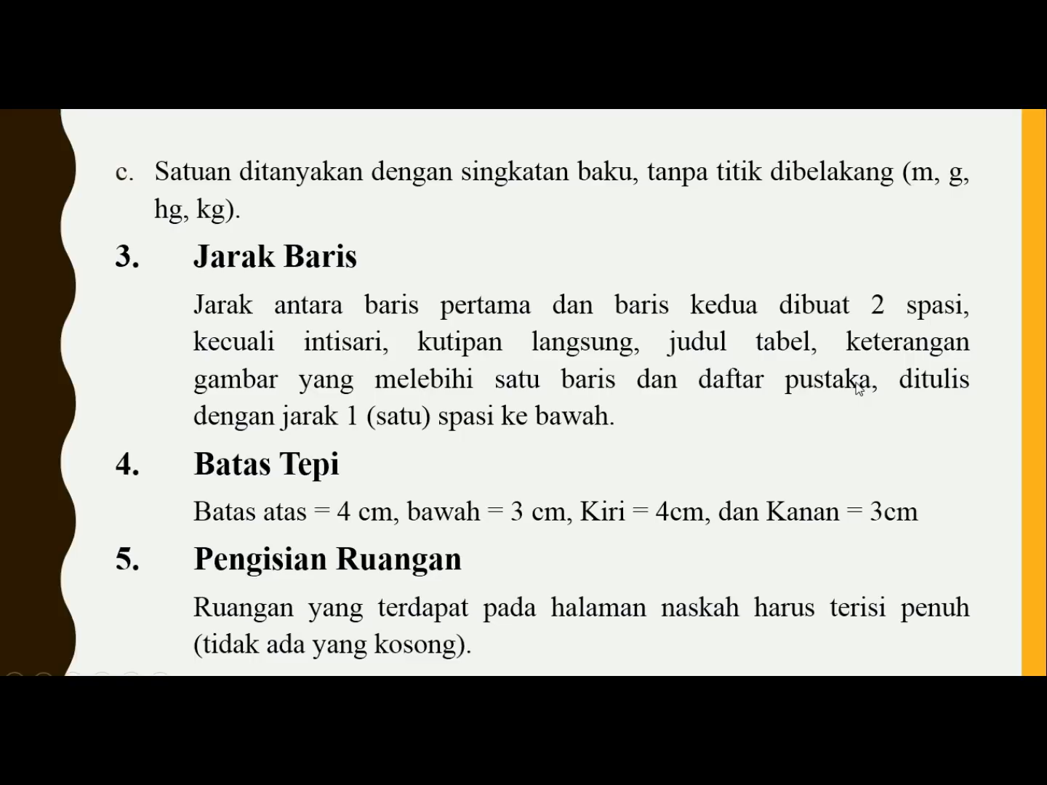
Step: Back in Word, set the line spacing of the caption and source lines from "Gambar 1.1" to "Sumber: Dokumen pribadi, 2020" to 1,0
key("alt+Tab")
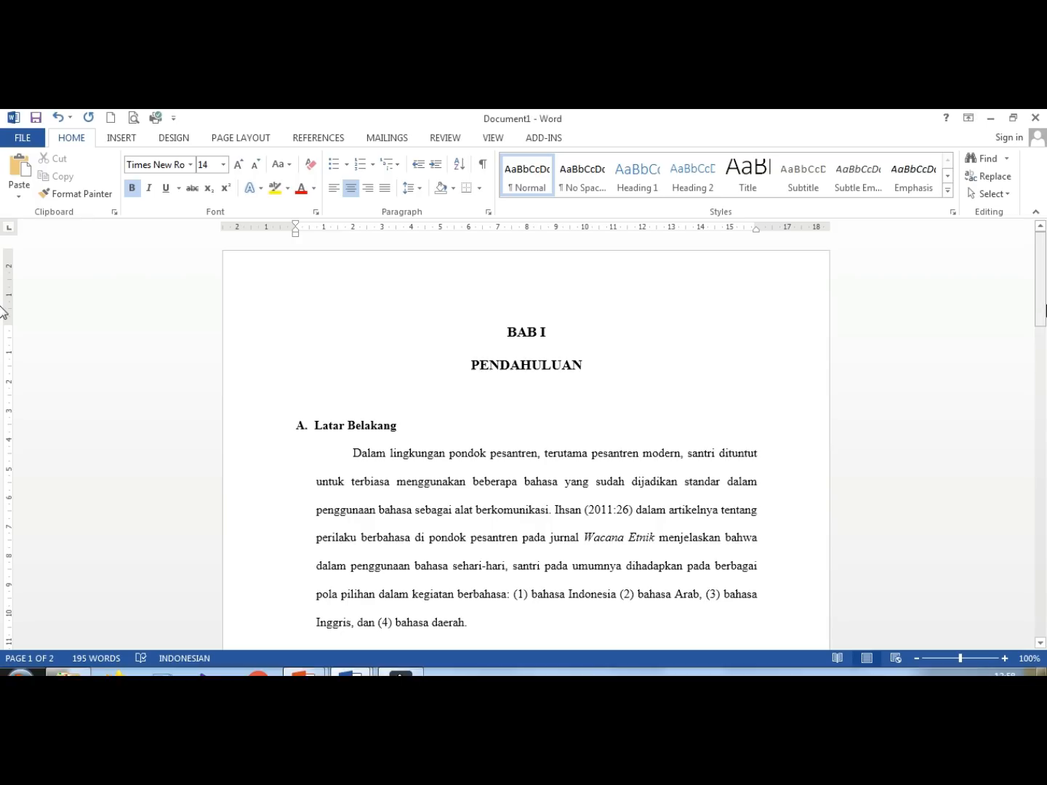
left_click(1041, 305)
left_click_drag(1042, 306, 1044, 475)
left_click(652, 512)
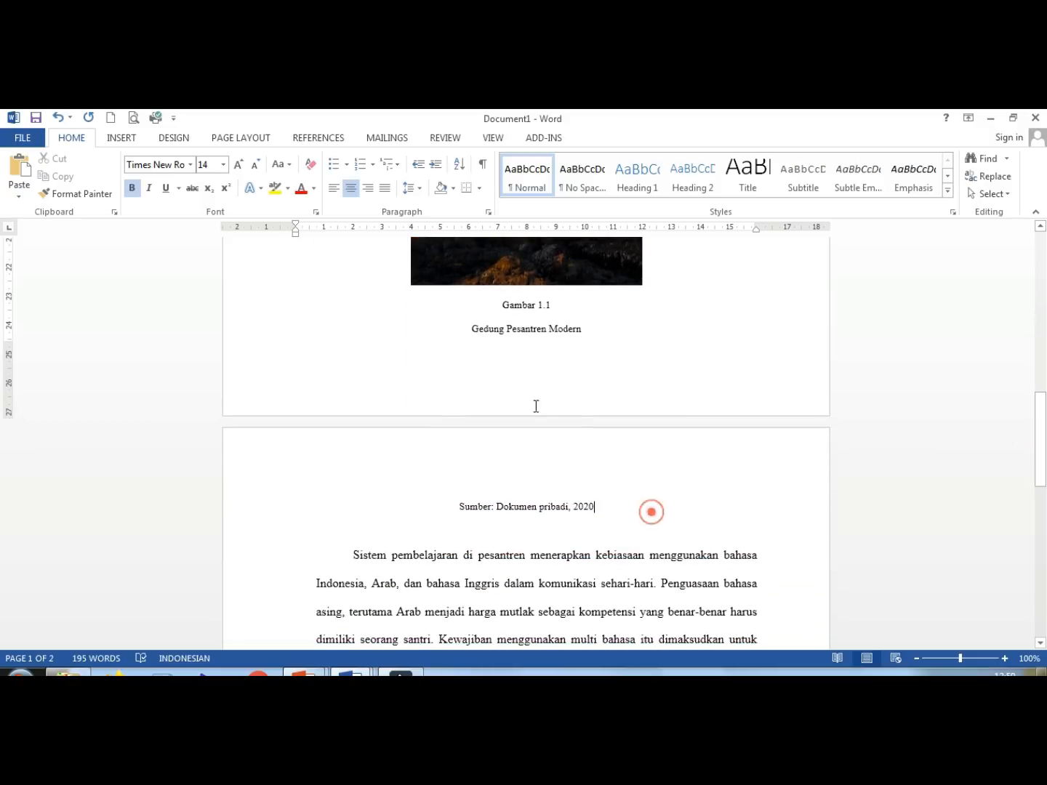
left_click(468, 306, "shift")
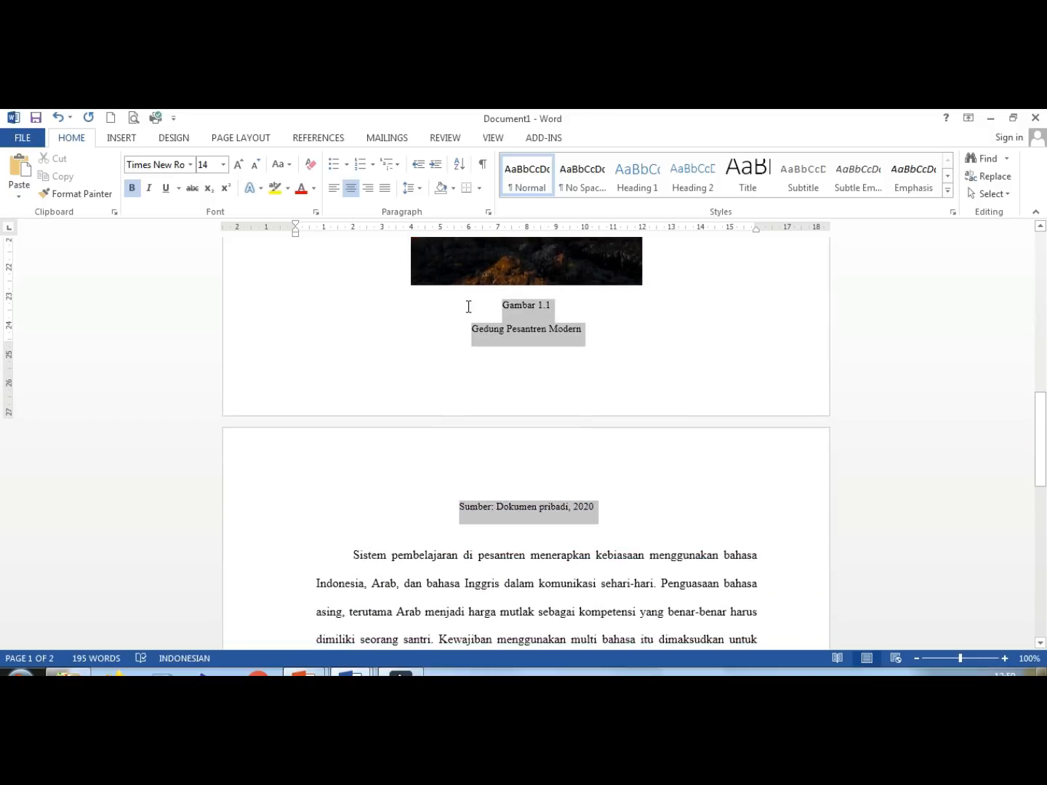
left_click(418, 192)
left_click(422, 205)
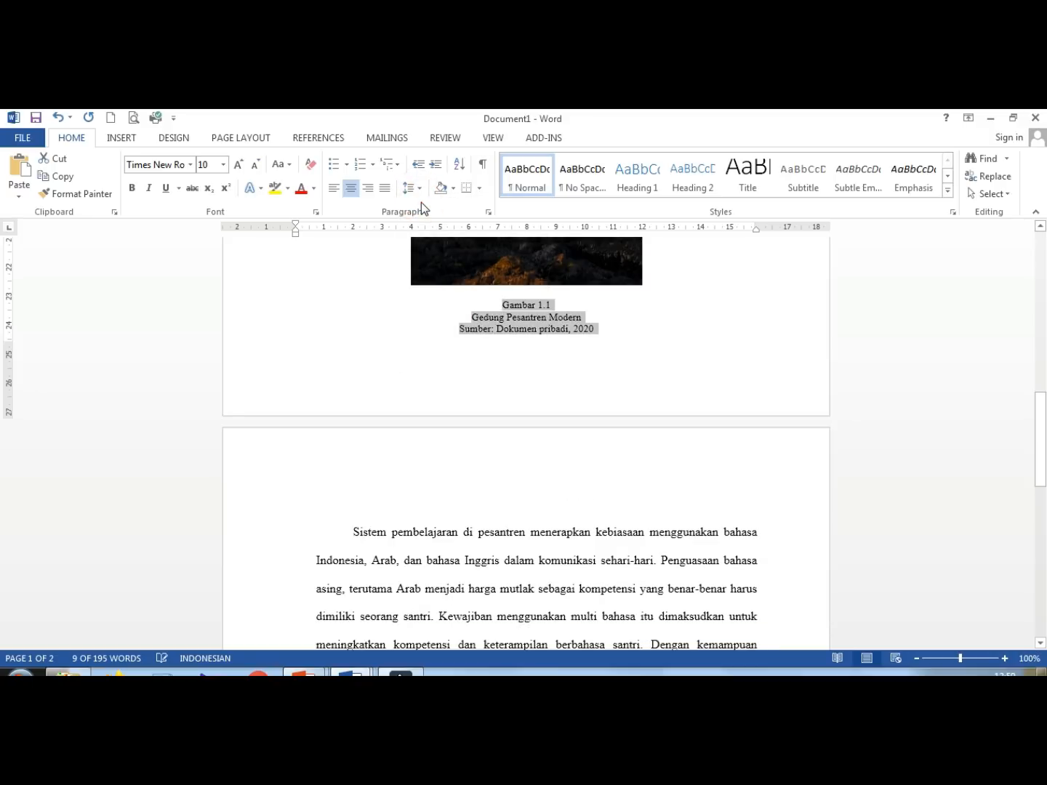
Step: Review the page from the picture up to the chapter title, and switch to the slides with the margin rules
left_click(558, 311)
key("Up")
key("Up")
key("Up")
key("Up")
key("Up")
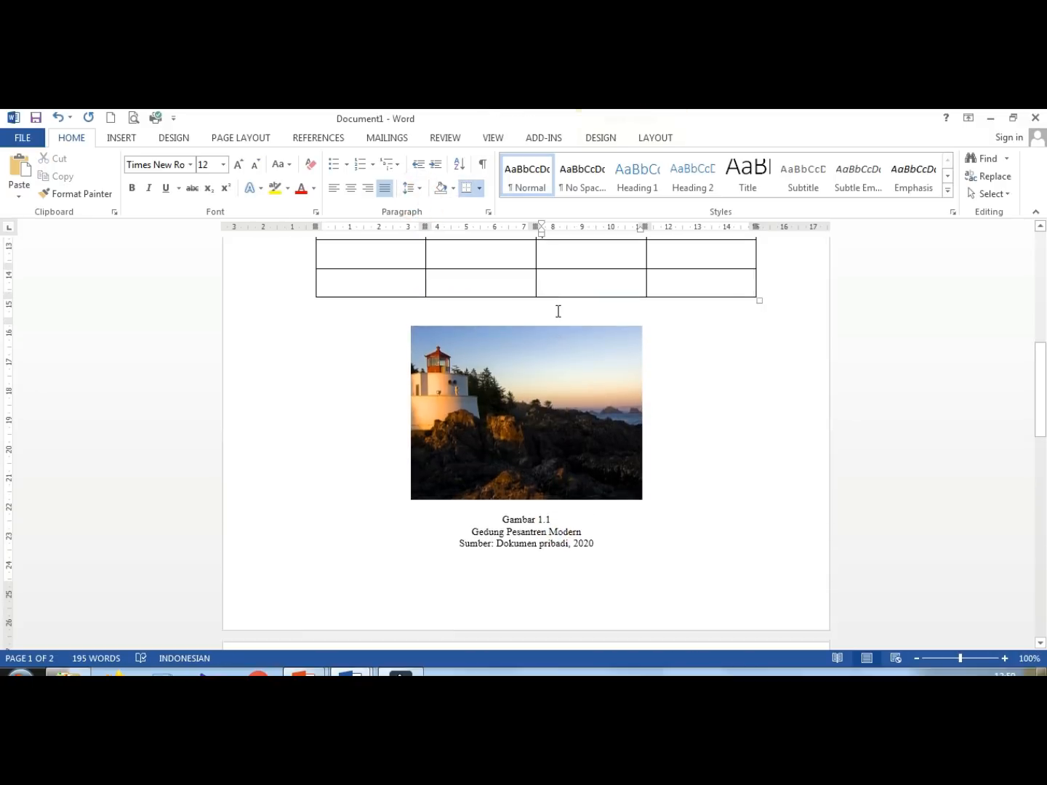
scroll(558, 311, "up", 10)
key("alt+Tab")
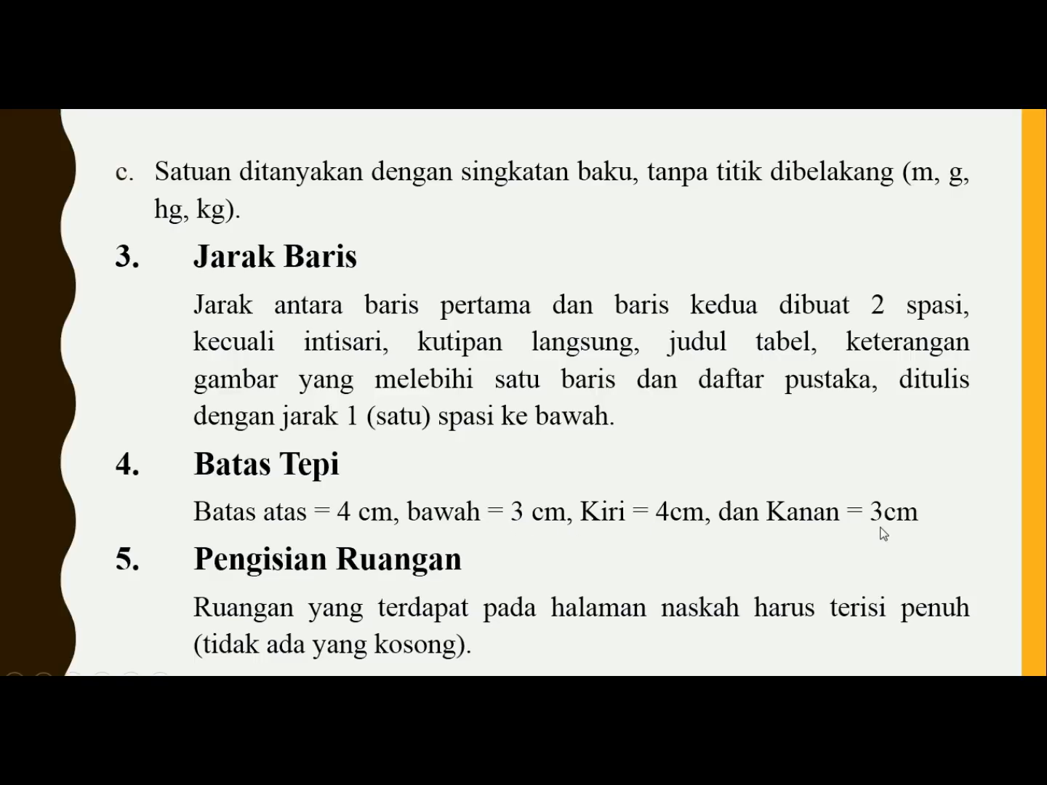
Step: Return to Word and set the top page margin to 4 cm in the page setup
key("alt+Tab")
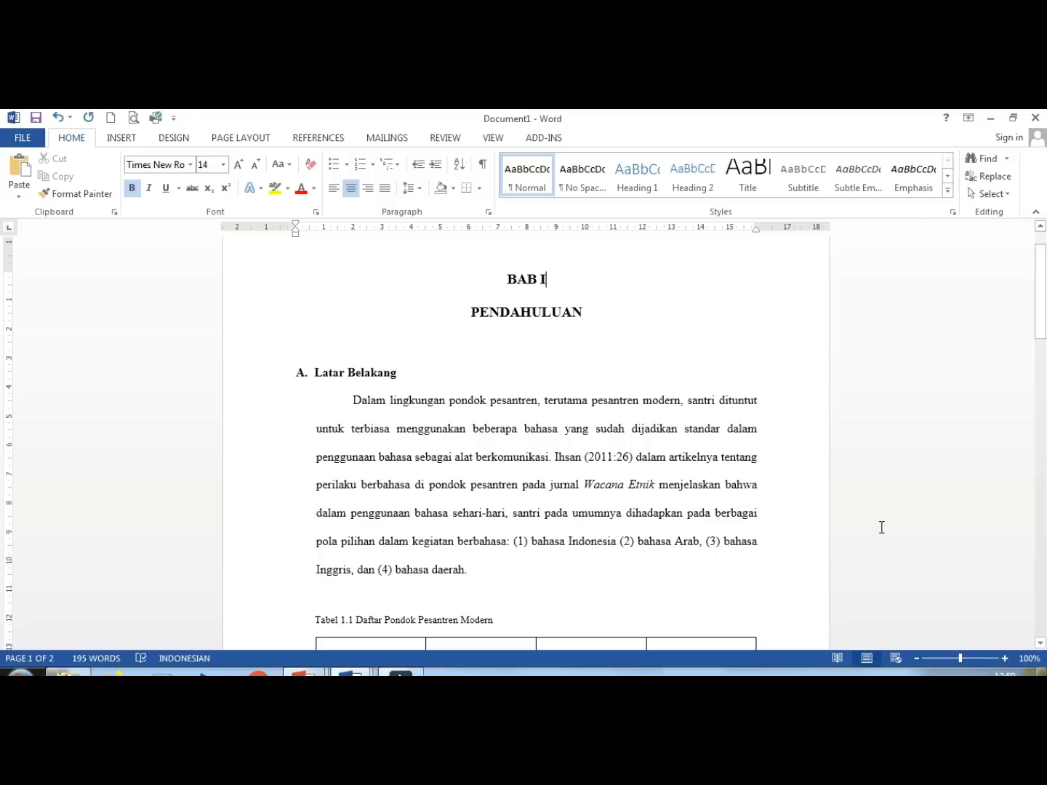
left_click_drag(1043, 313, 1044, 282)
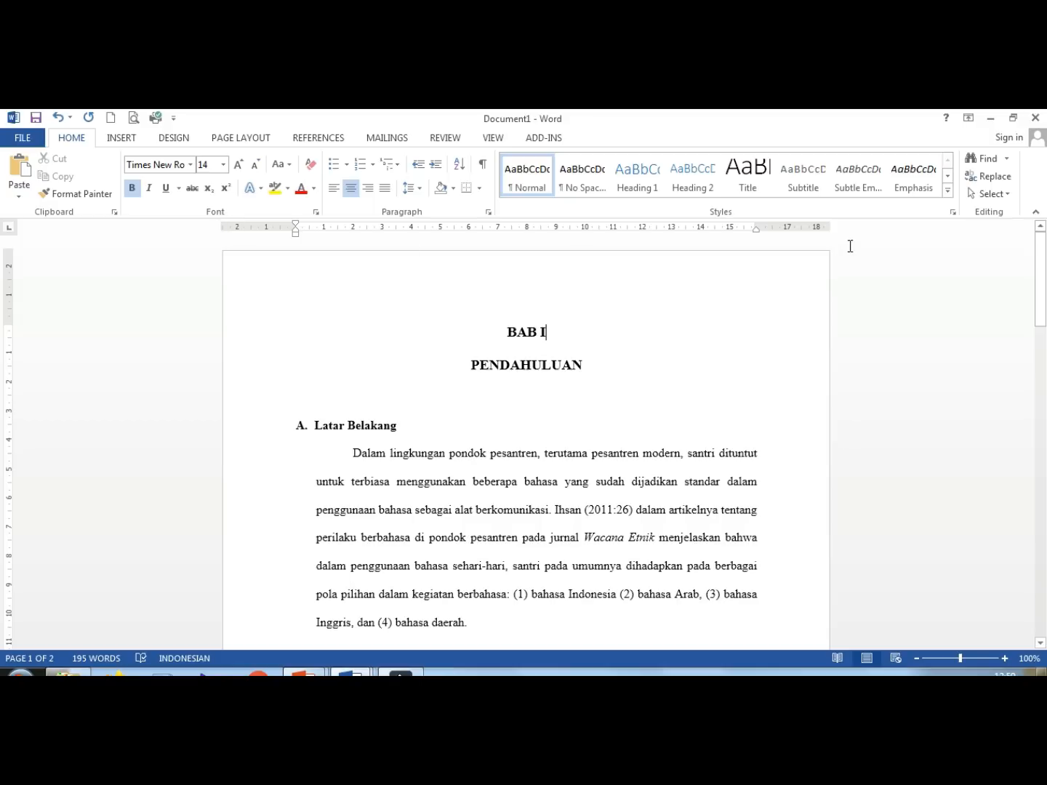
left_click(237, 141)
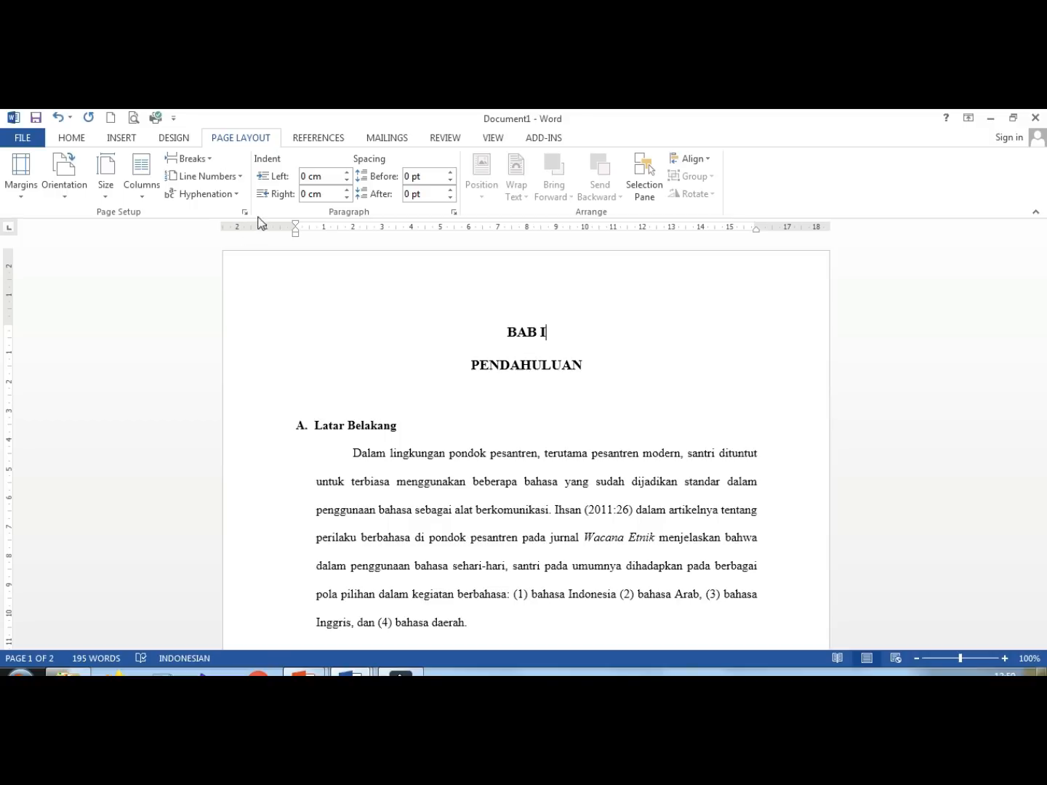
left_click(227, 214)
left_click(227, 214)
left_click(246, 213)
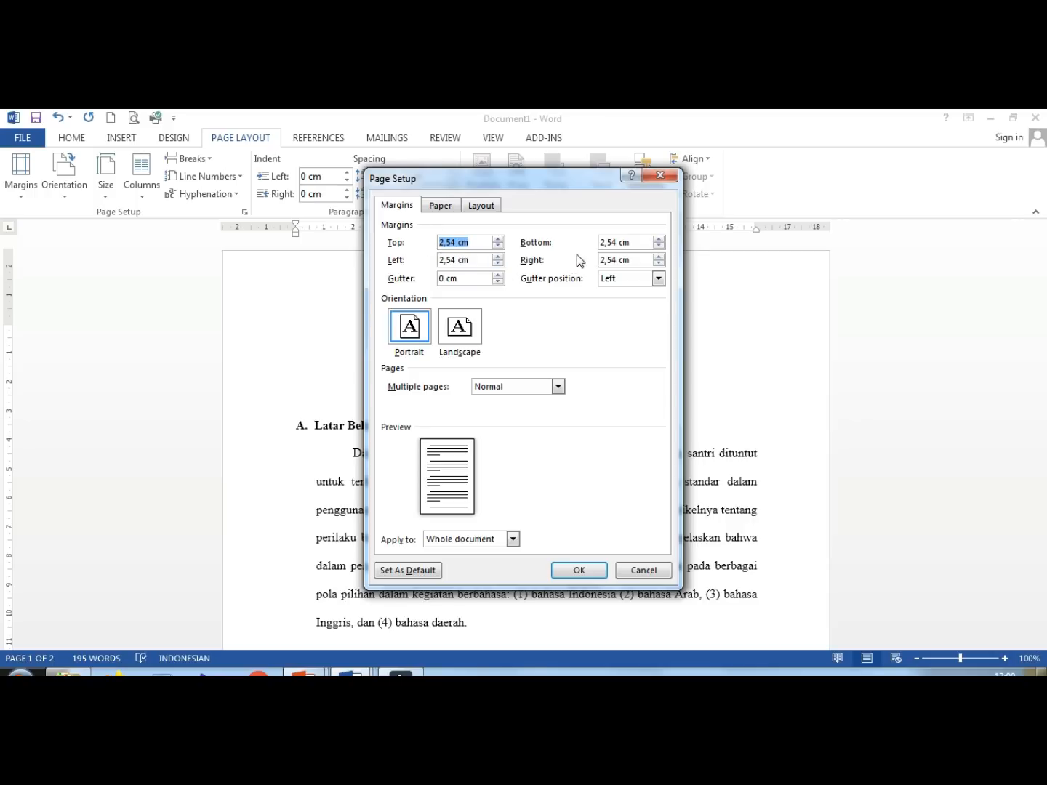
left_click(477, 248)
left_click(410, 243)
type("4")
key("Tab")
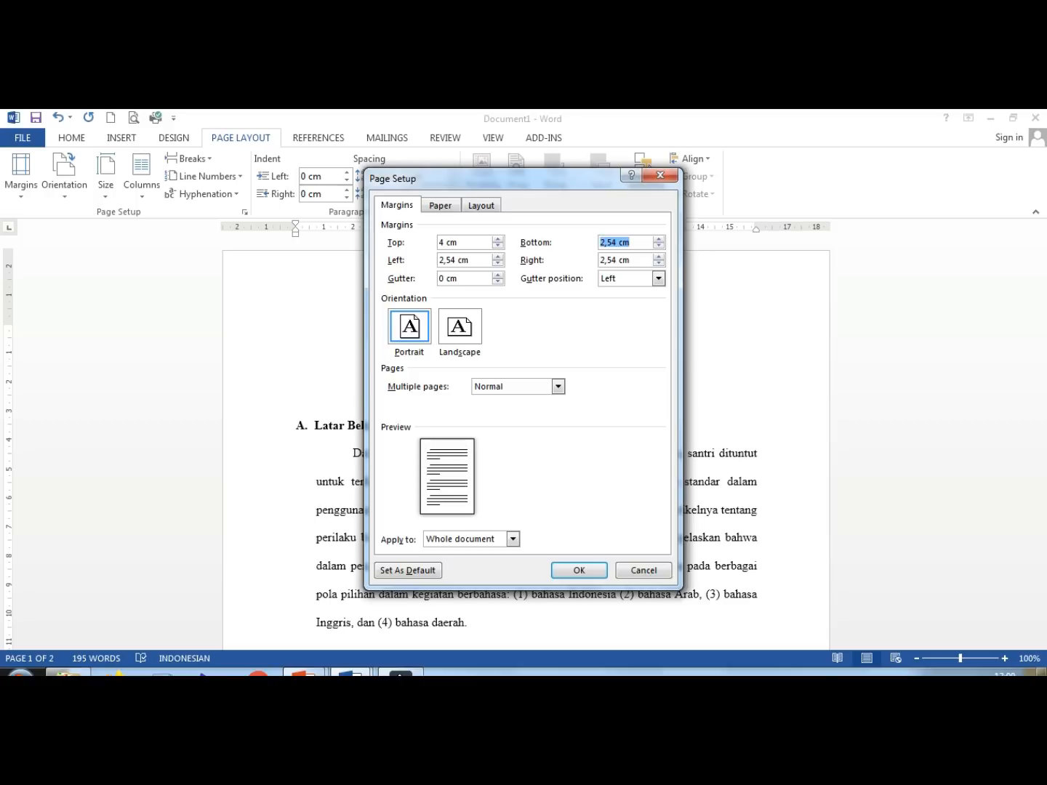
Step: Set the bottom margin to 3 cm, the left to 4 cm and the right to 3 cm, and apply them to the whole document
type("3")
key("Tab")
type("4")
key("Tab")
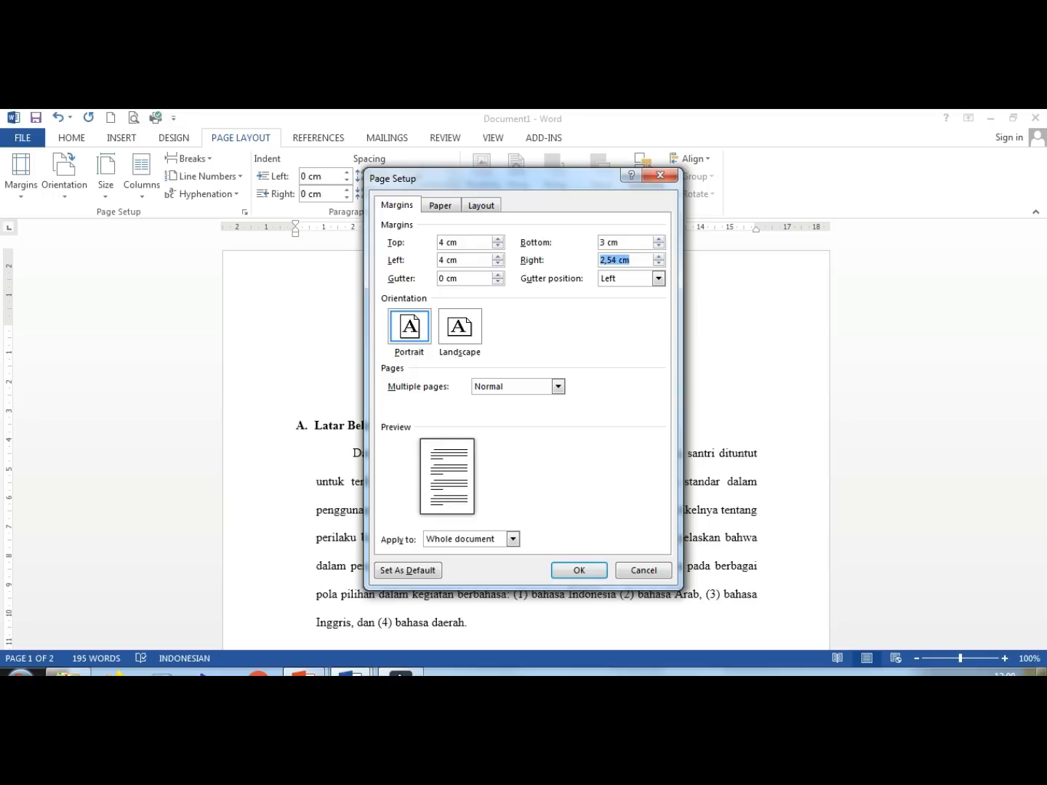
type("3")
left_click(579, 571)
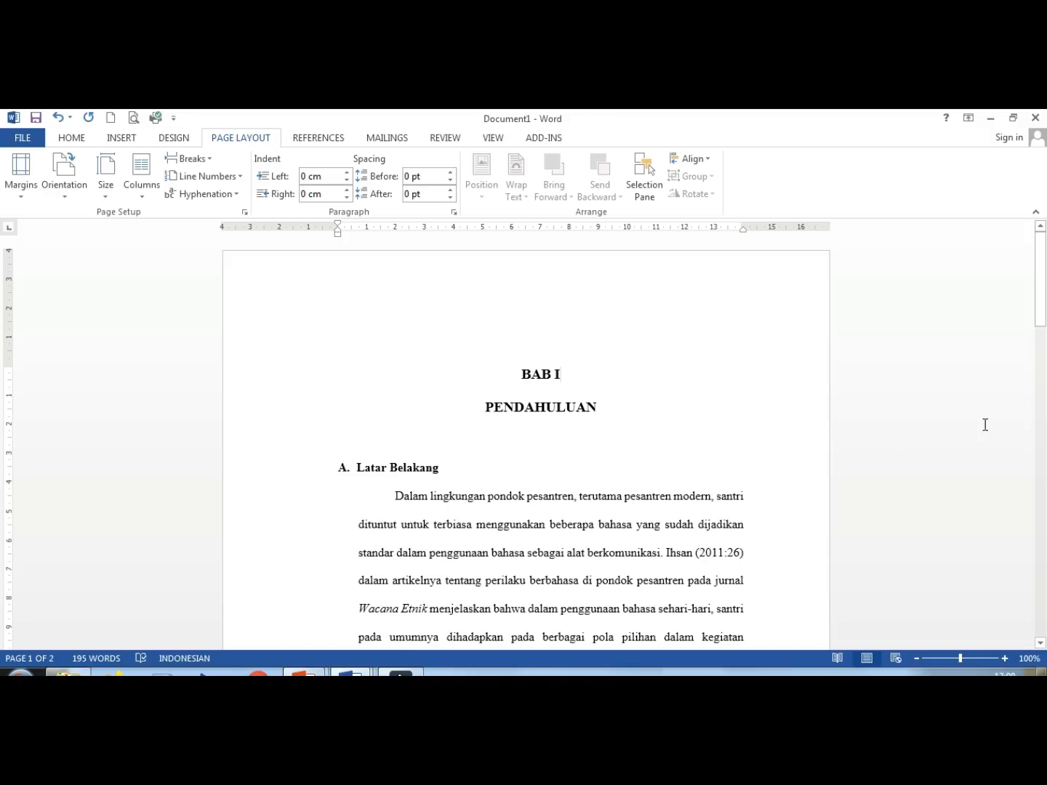
Step: Delete the "A. Latar Belakang" heading and write it again on its own line above the first body paragraph
mouse_move(1041, 315)
left_mouse_down()
mouse_move(1041, 509)
mouse_move(1041, 330)
left_mouse_up()
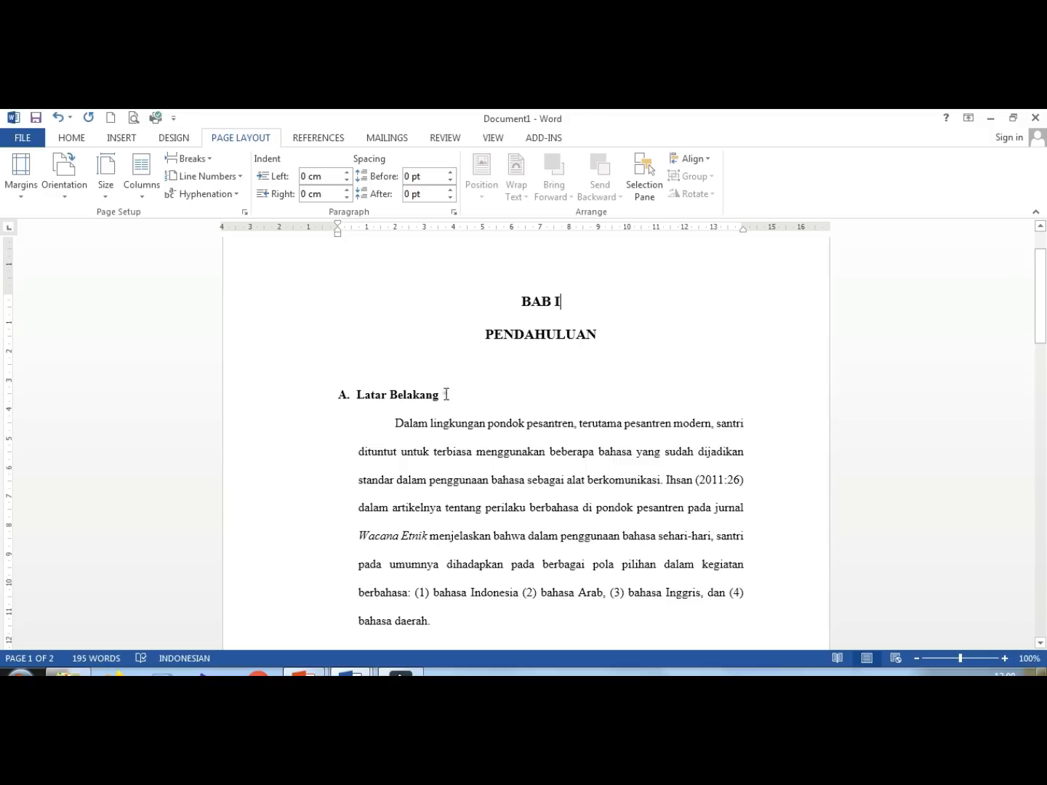
left_click_drag(445, 395, 341, 398)
key("BackSpace")
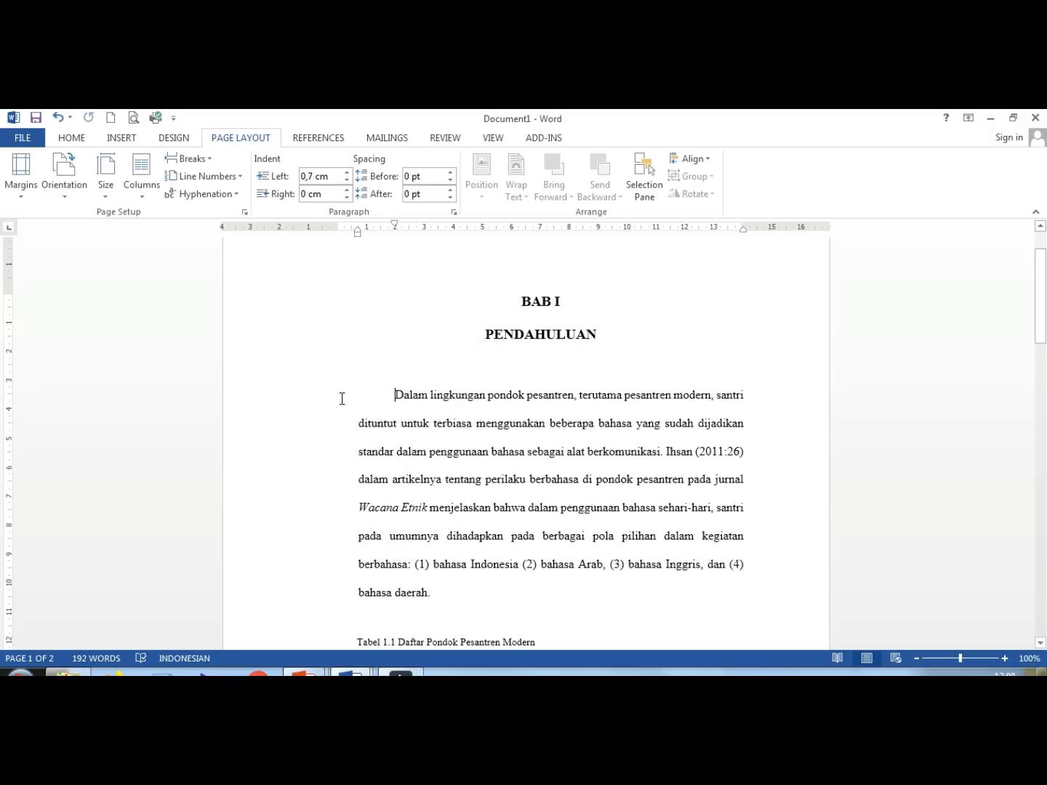
key("Up")
key("Return")
key("BackSpace")
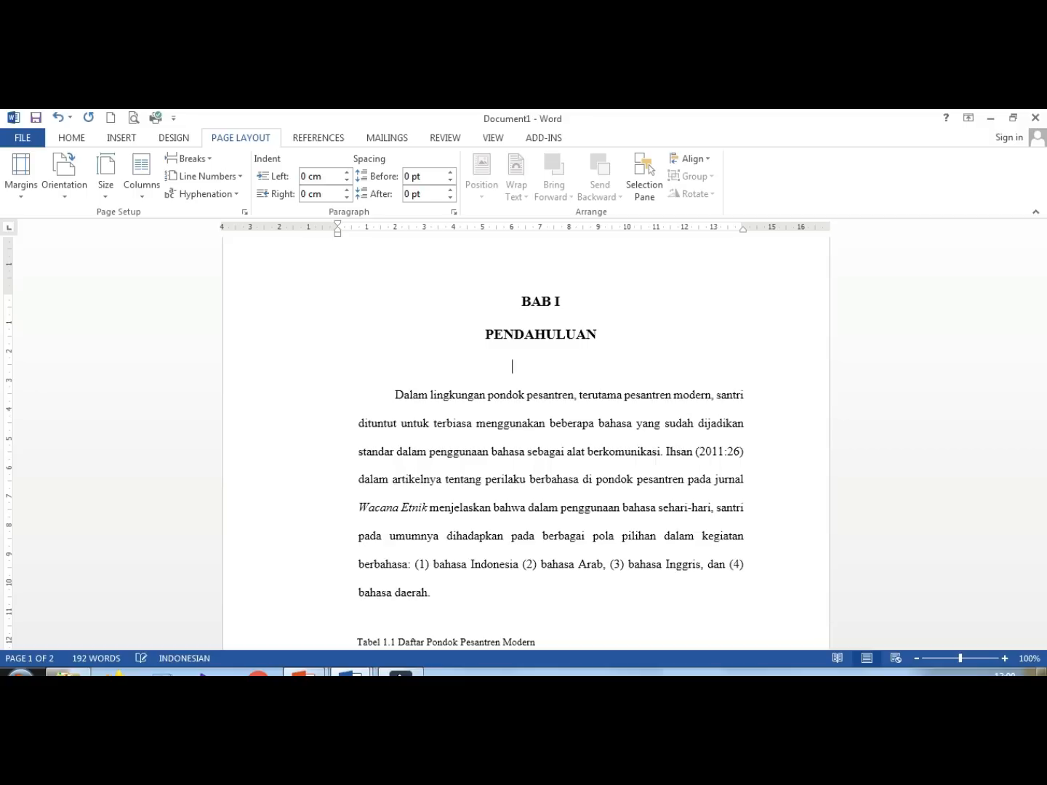
key("Return")
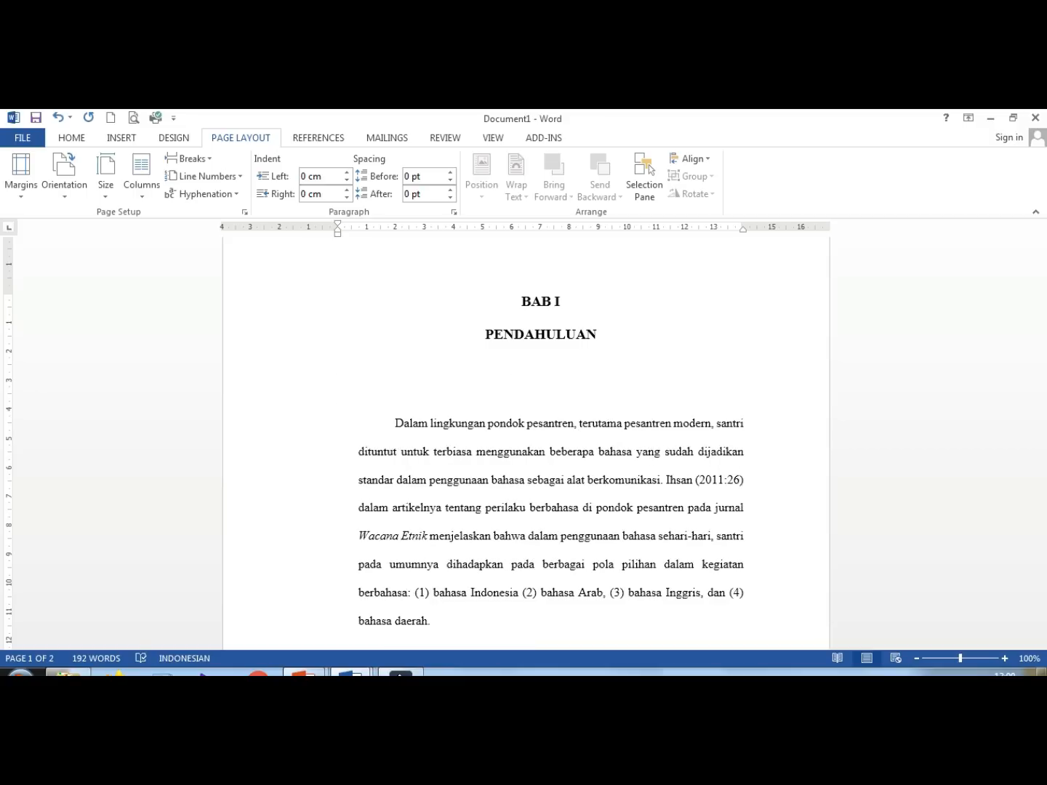
type("A. Latar B")
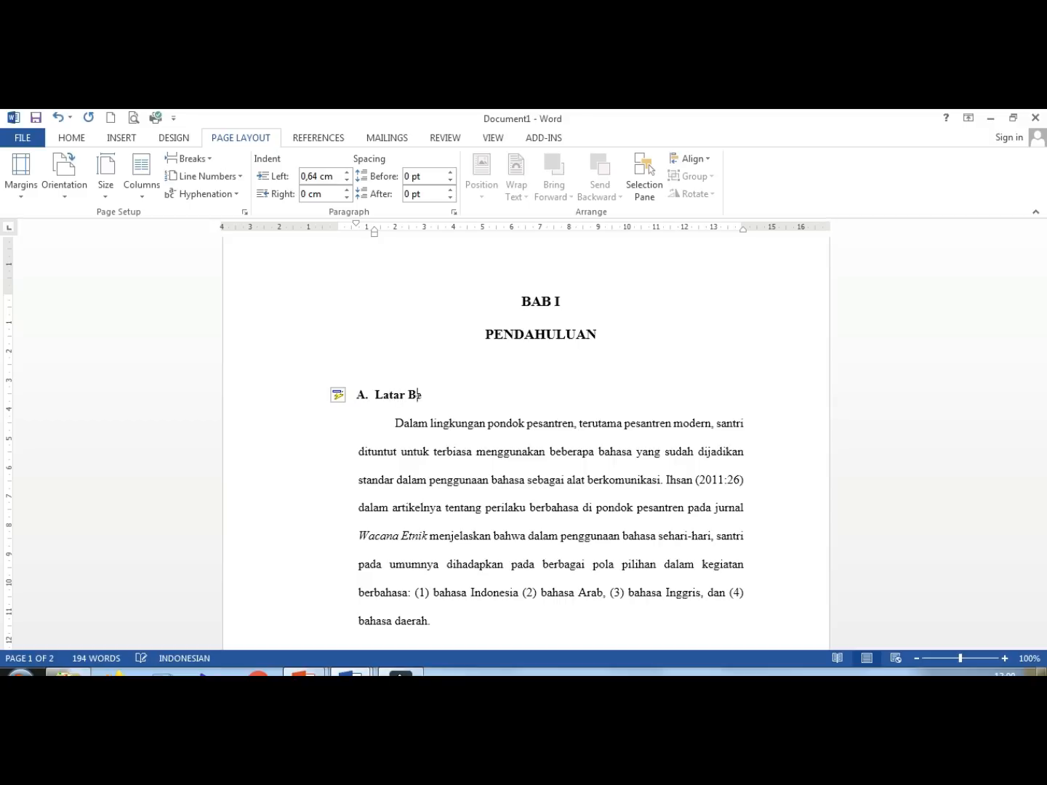
type("elakang")
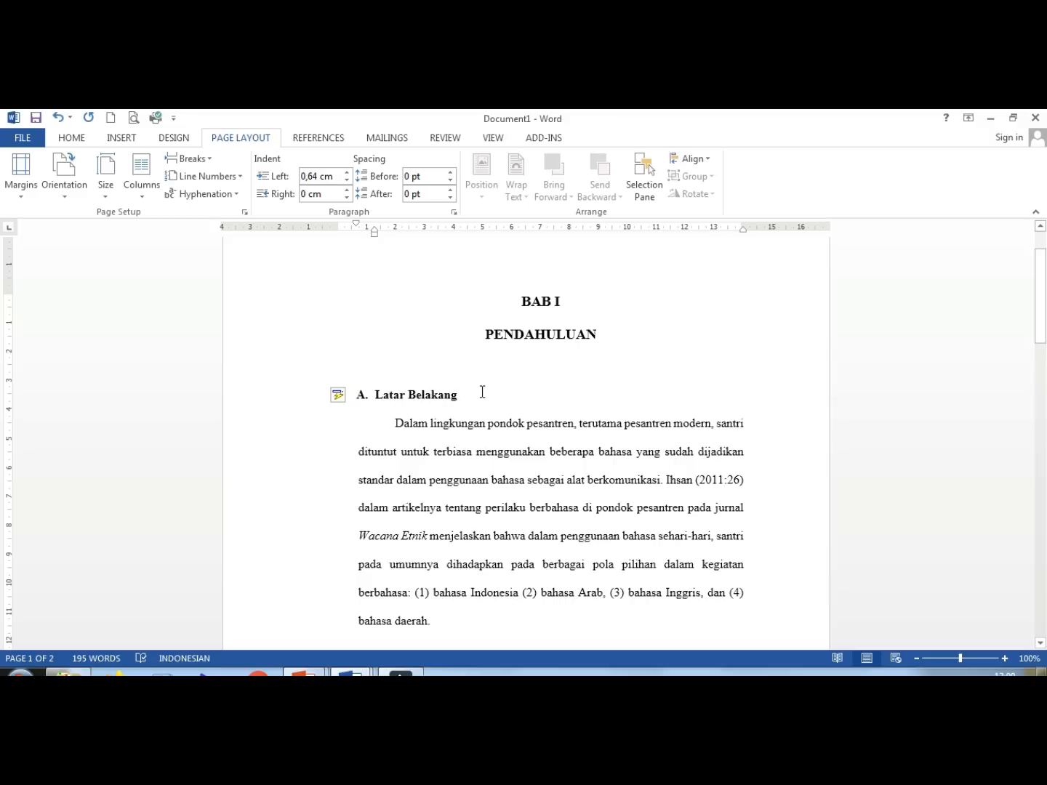
Step: Reduce the left indent of the numbered "A. Latar Belakang" heading to about 0,12 cm so its text lines up with the body paragraph
left_click(1005, 658)
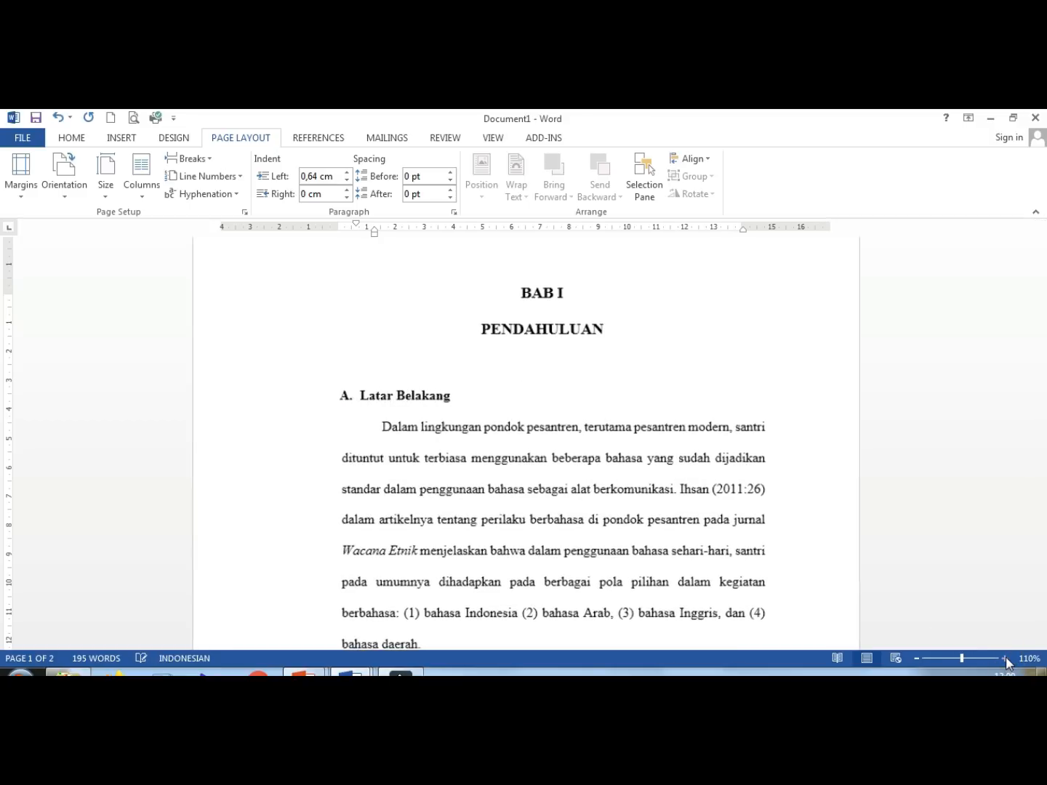
left_click(1005, 658)
left_click(1005, 658)
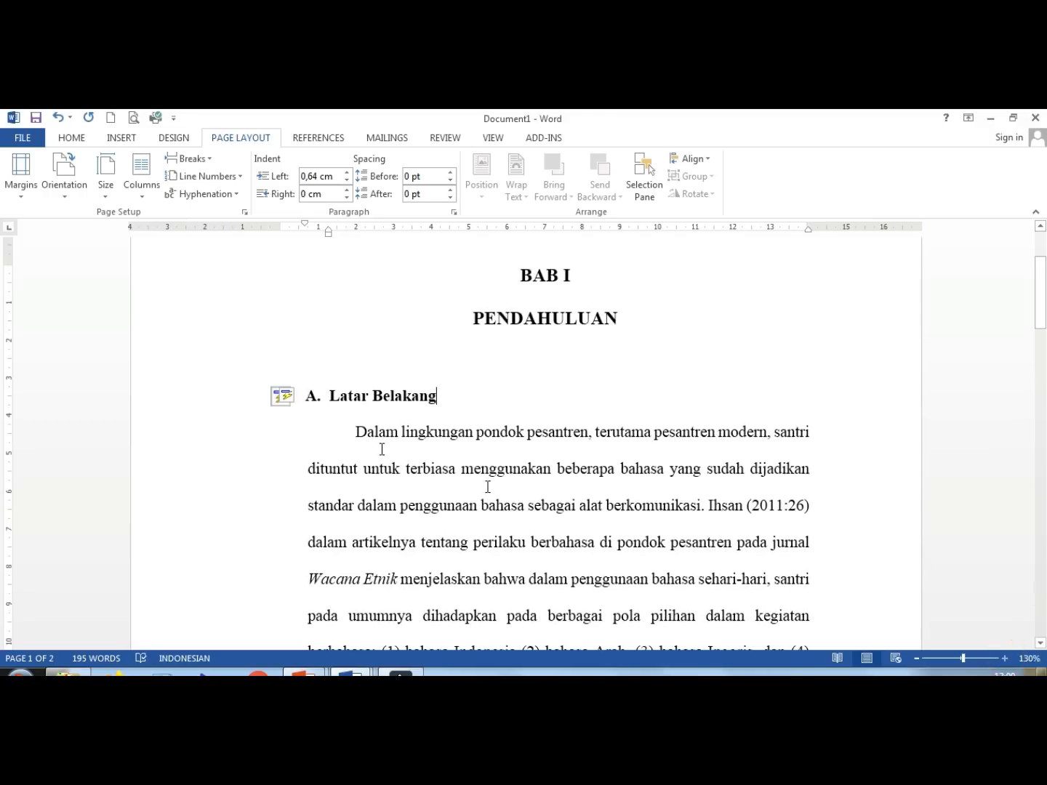
triple_click(325, 396)
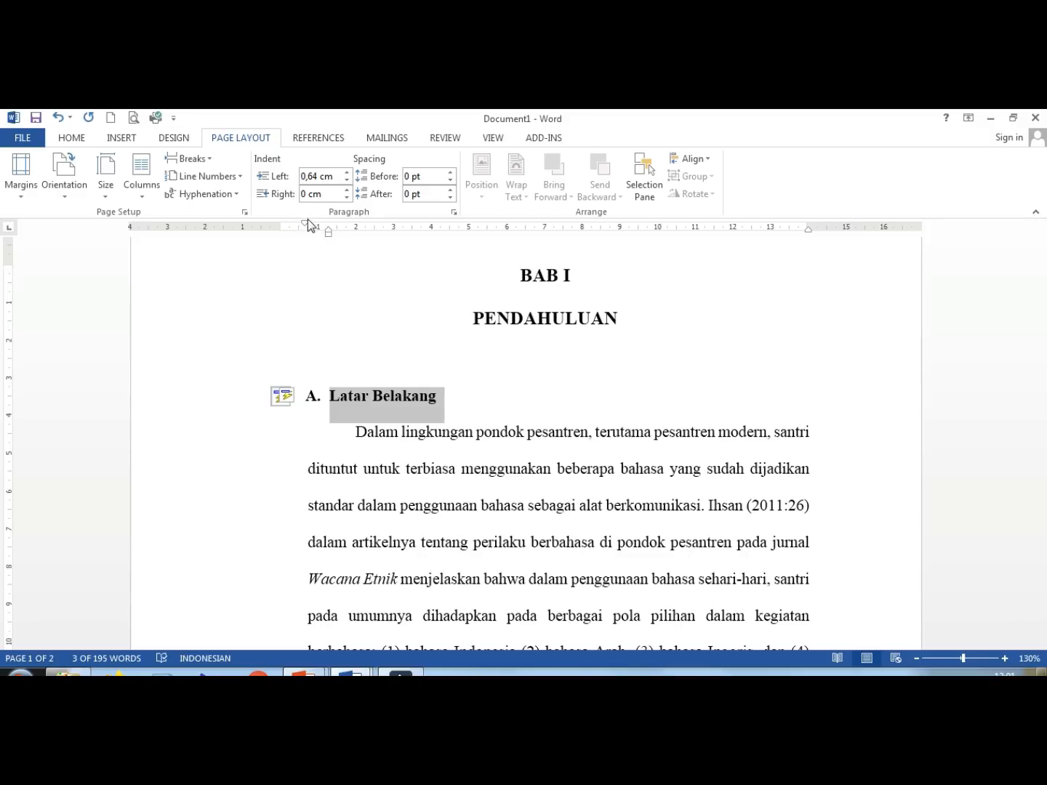
left_click_drag(306, 227, 305, 227)
left_click(312, 400)
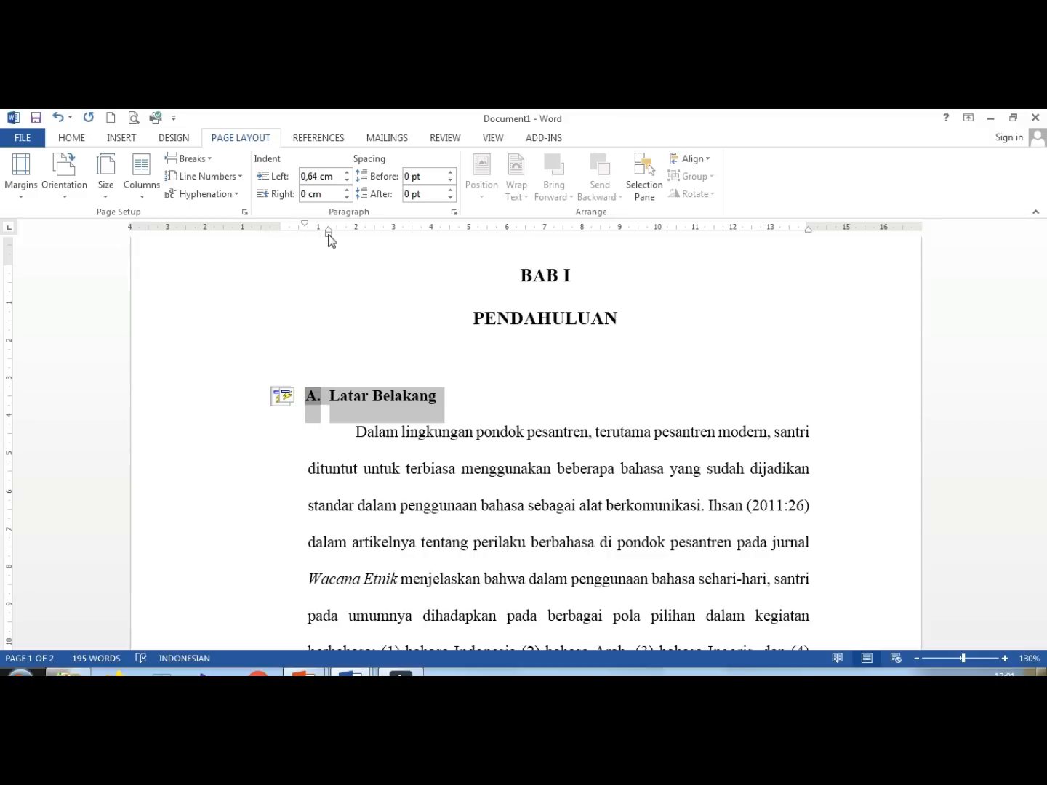
left_click_drag(328, 235, 310, 243)
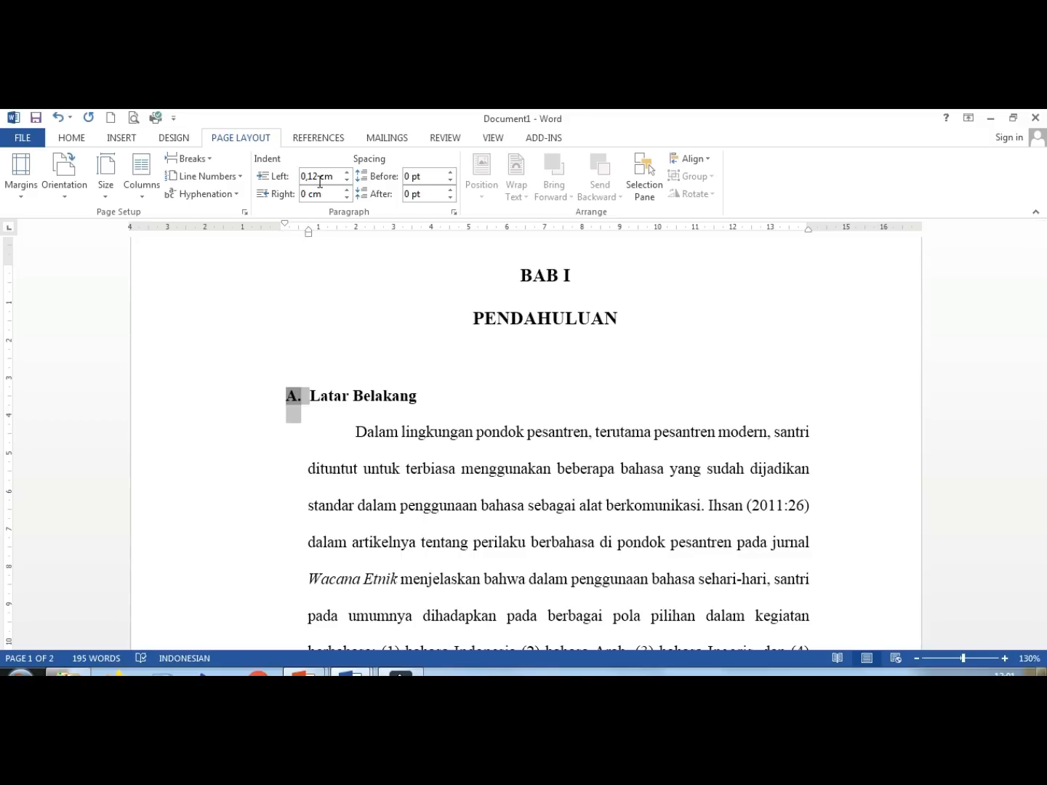
left_click(242, 143)
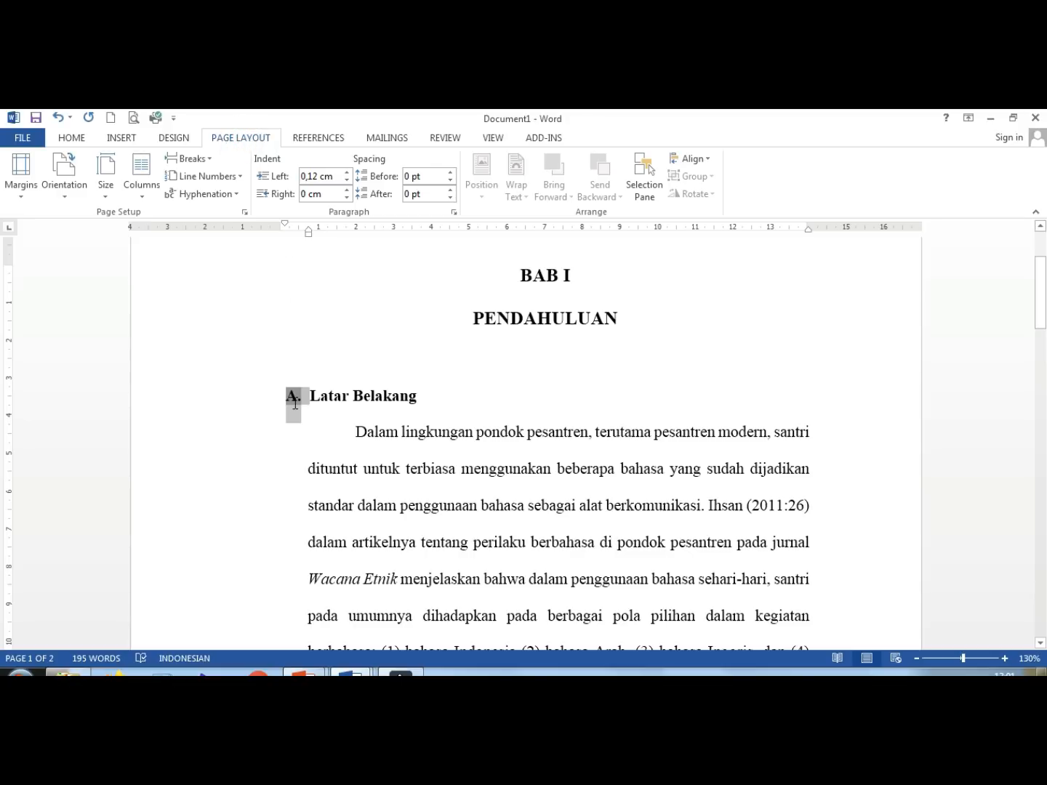
Step: Set the left indent of the "A. Latar Belakang" heading to 0 cm and try adjusting the first body paragraph's left indent to match
left_click(347, 180)
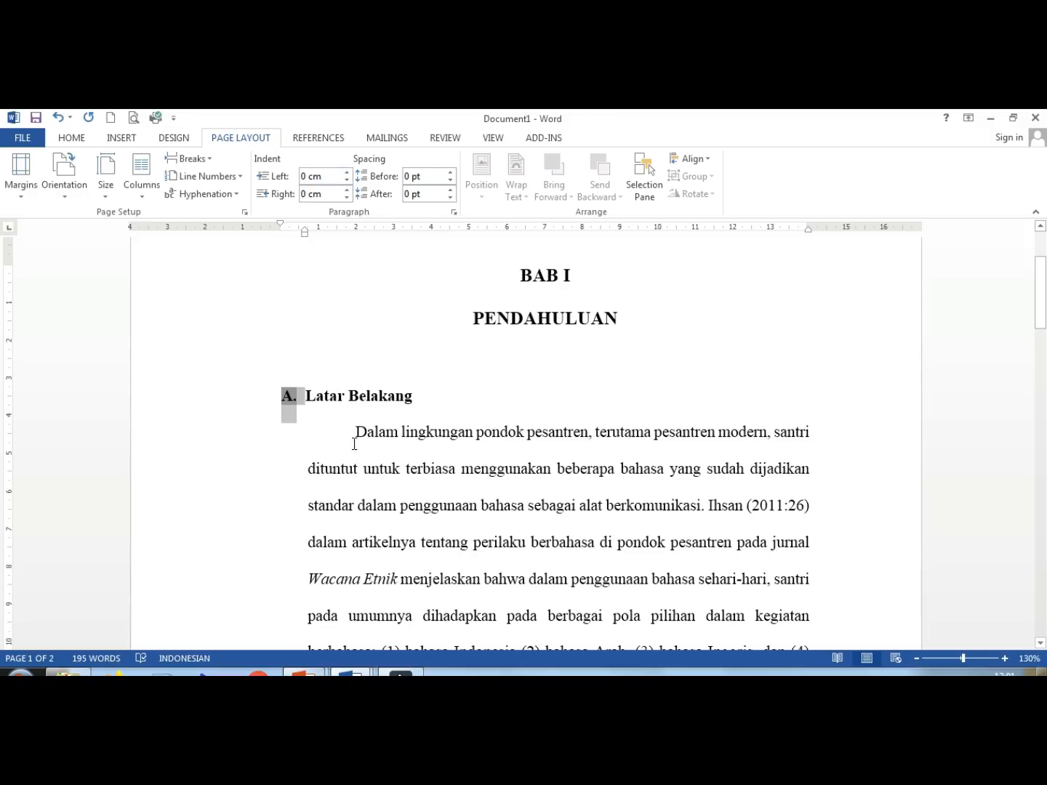
left_click_drag(353, 433, 530, 544)
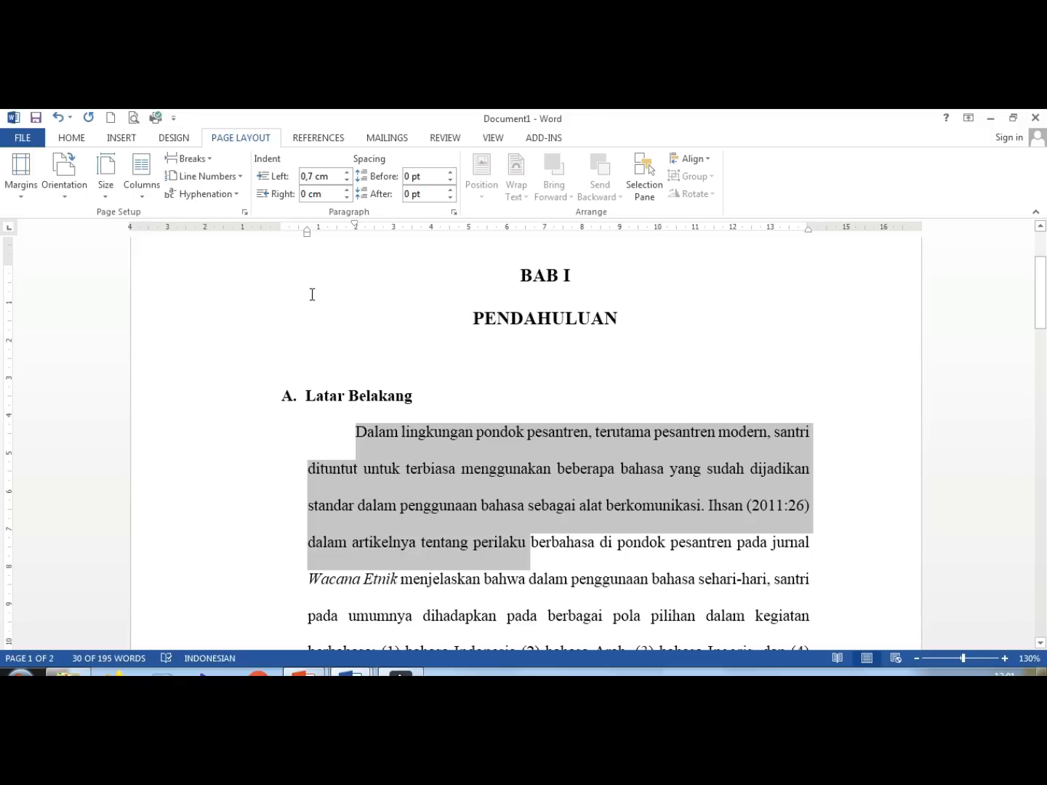
mouse_move(306, 233)
left_mouse_down()
mouse_move(274, 236)
mouse_move(306, 240)
left_mouse_up()
left_click(422, 518)
scroll(422, 518, "down", 4)
scroll(423, 519, "up", 4)
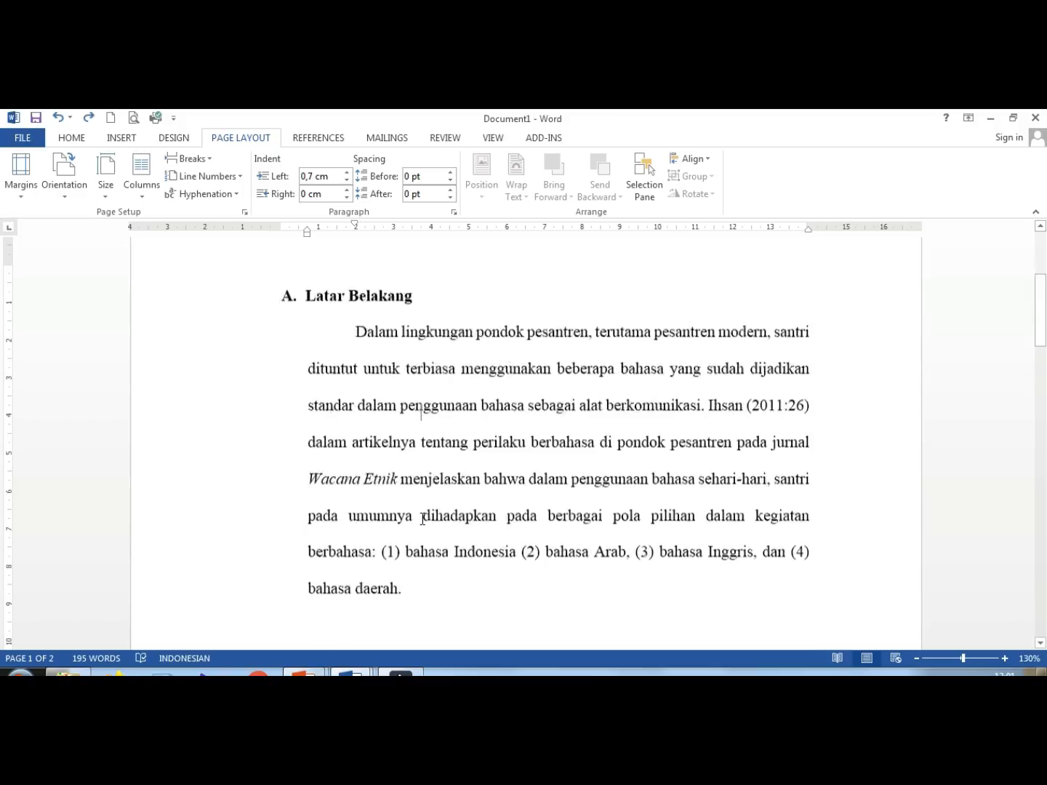
Step: Read the "Pengisian Ruangan" rule on the guideline slide and inspect the empty areas of both manuscript pages in the print preview
key("alt+Tab")
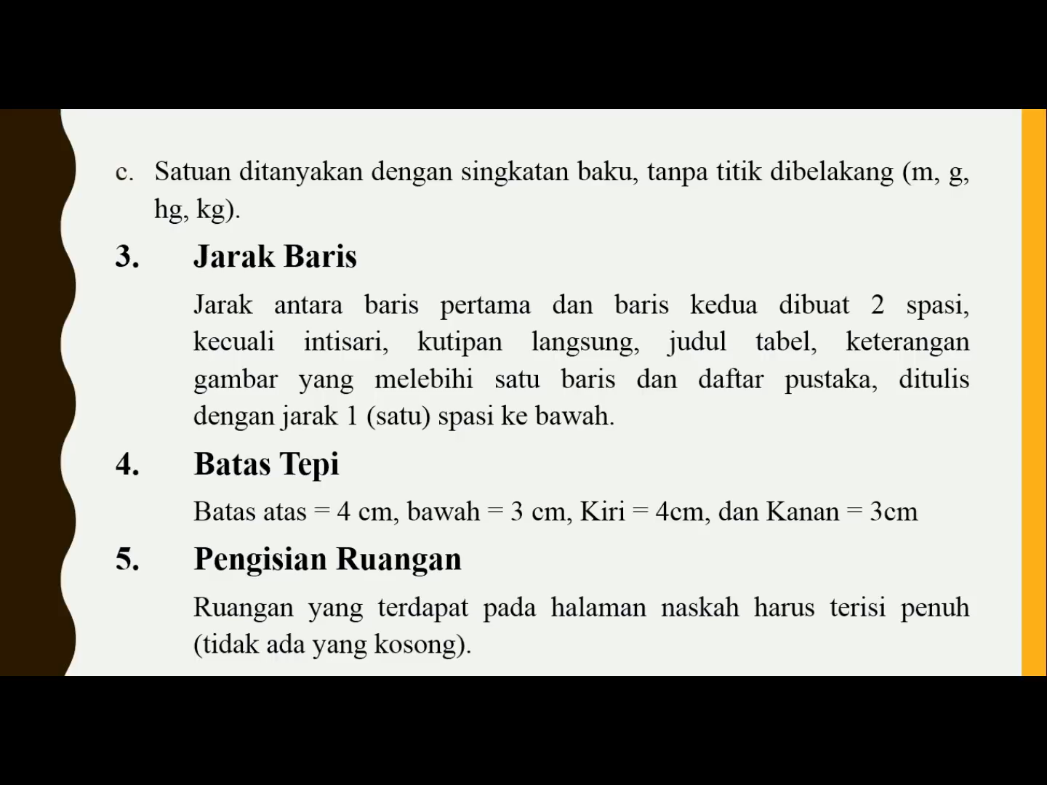
key("alt+Tab")
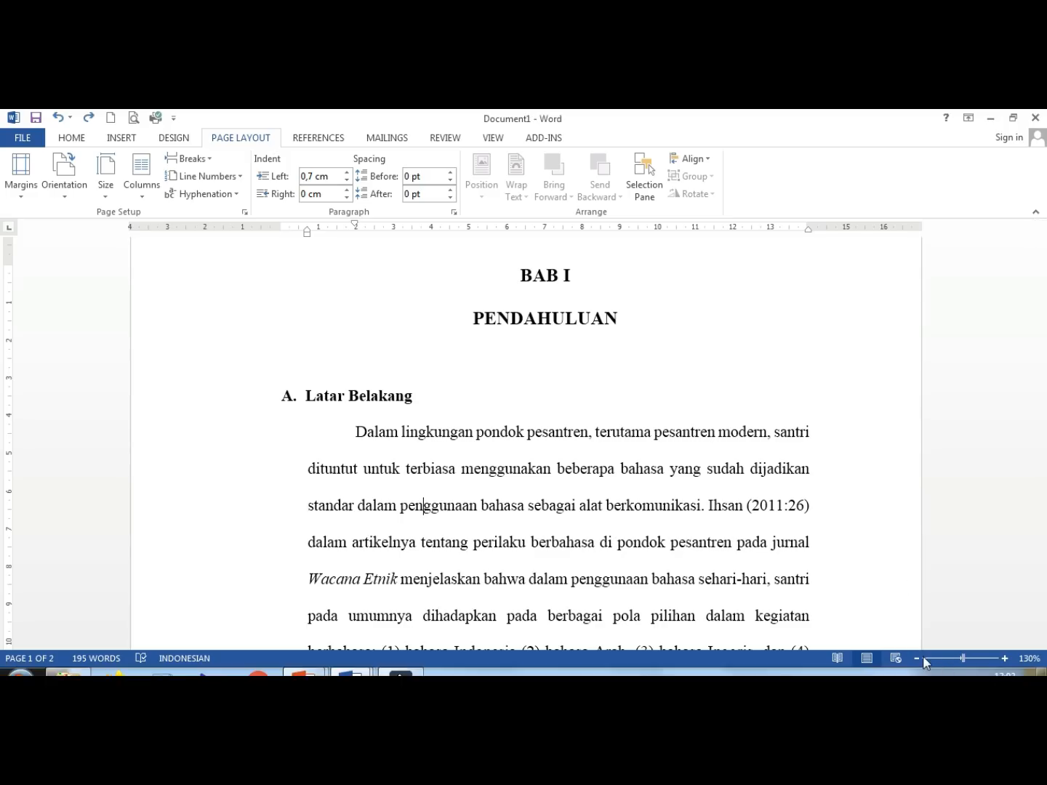
left_click(133, 119)
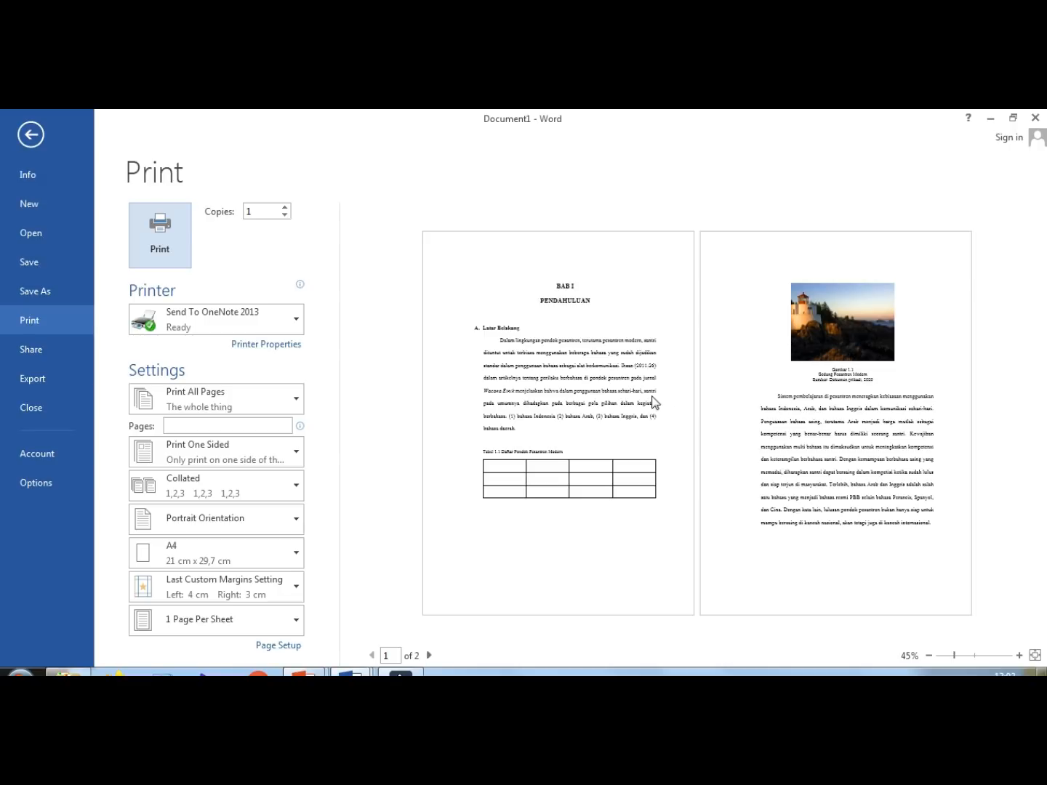
key("alt+Tab")
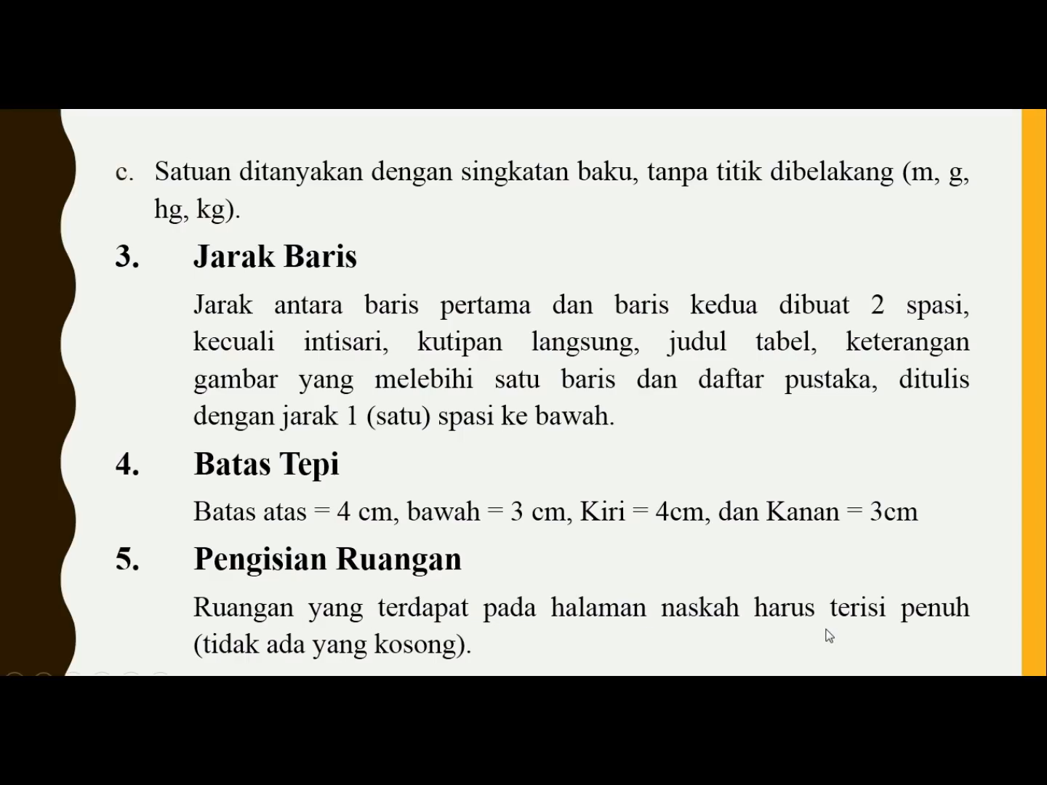
key("alt+Tab")
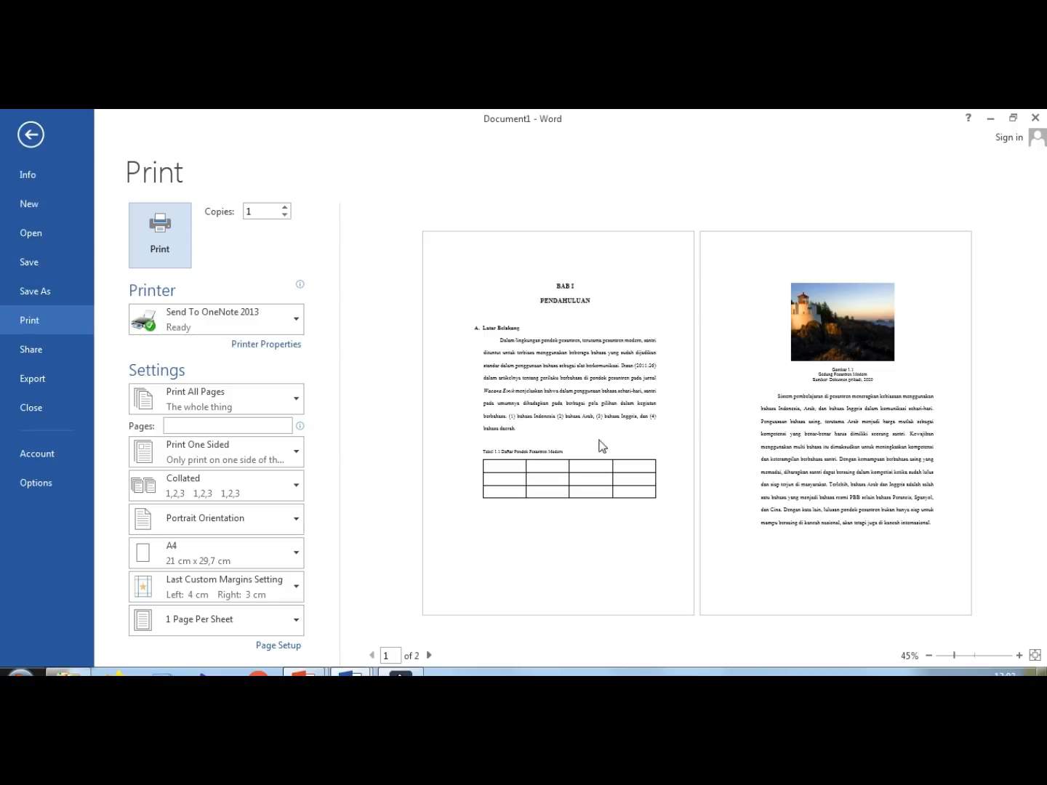
left_click(536, 434)
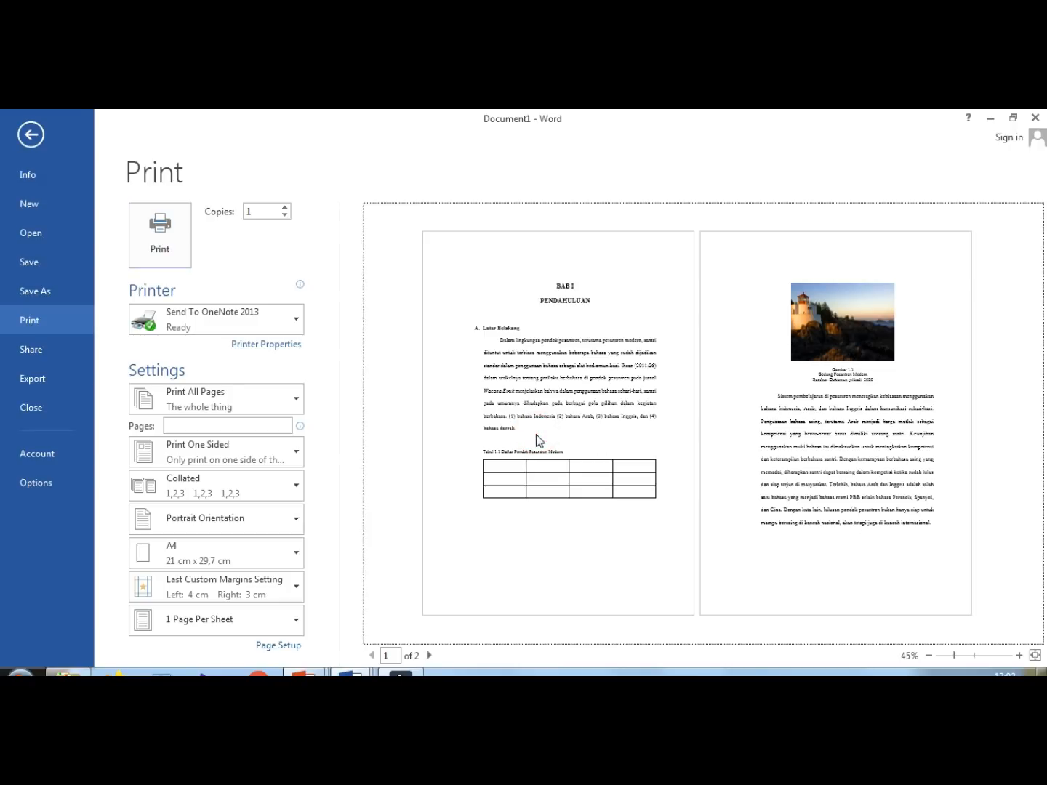
key("Escape")
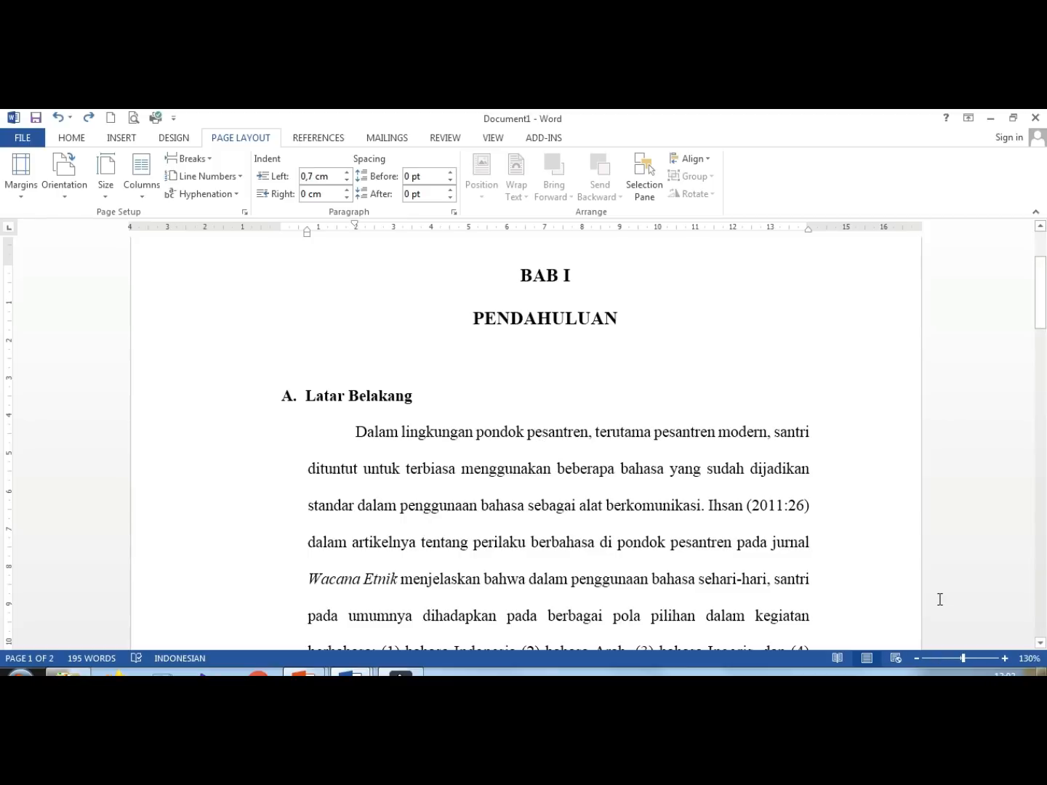
Step: Delete the captioned table, the captioned picture and the blank lines between the two body paragraphs so the text runs on without gaps
left_click(916, 658)
left_click(916, 658)
left_click(915, 658)
left_click(915, 658)
left_click(916, 658)
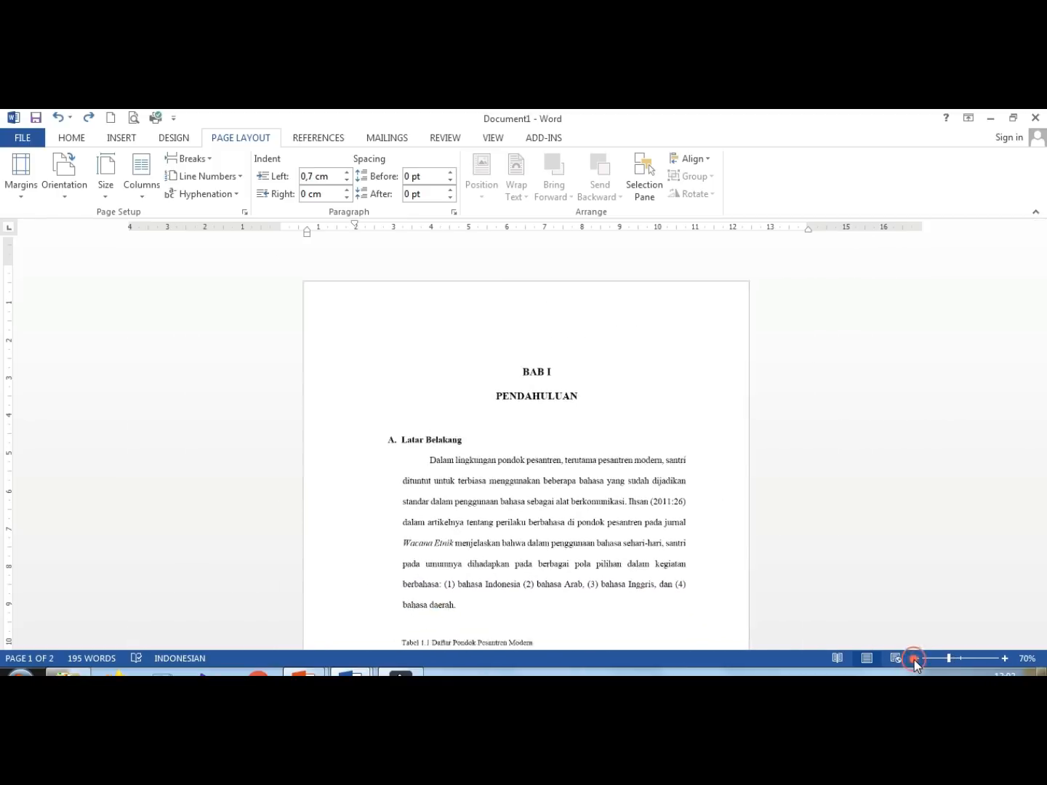
left_click(916, 658)
left_click(916, 658)
left_click_drag(1046, 295, 1045, 372)
left_click_drag(230, 440, 775, 344)
key("Delete")
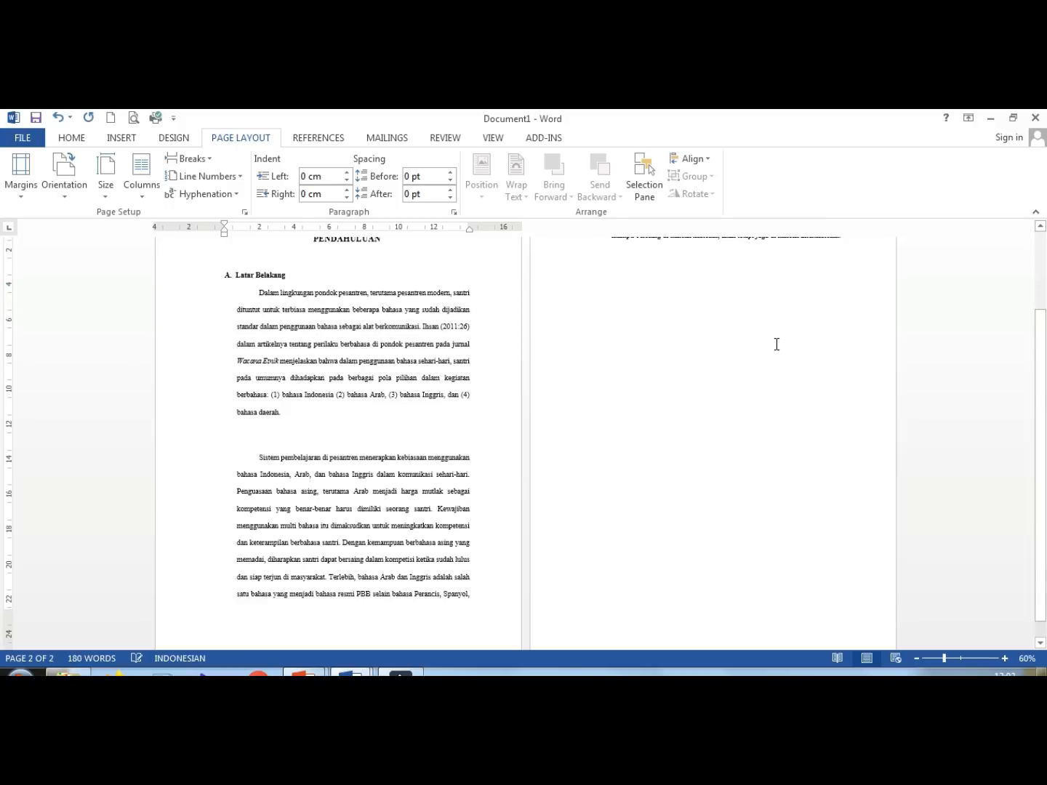
key("Delete")
key("Delete")
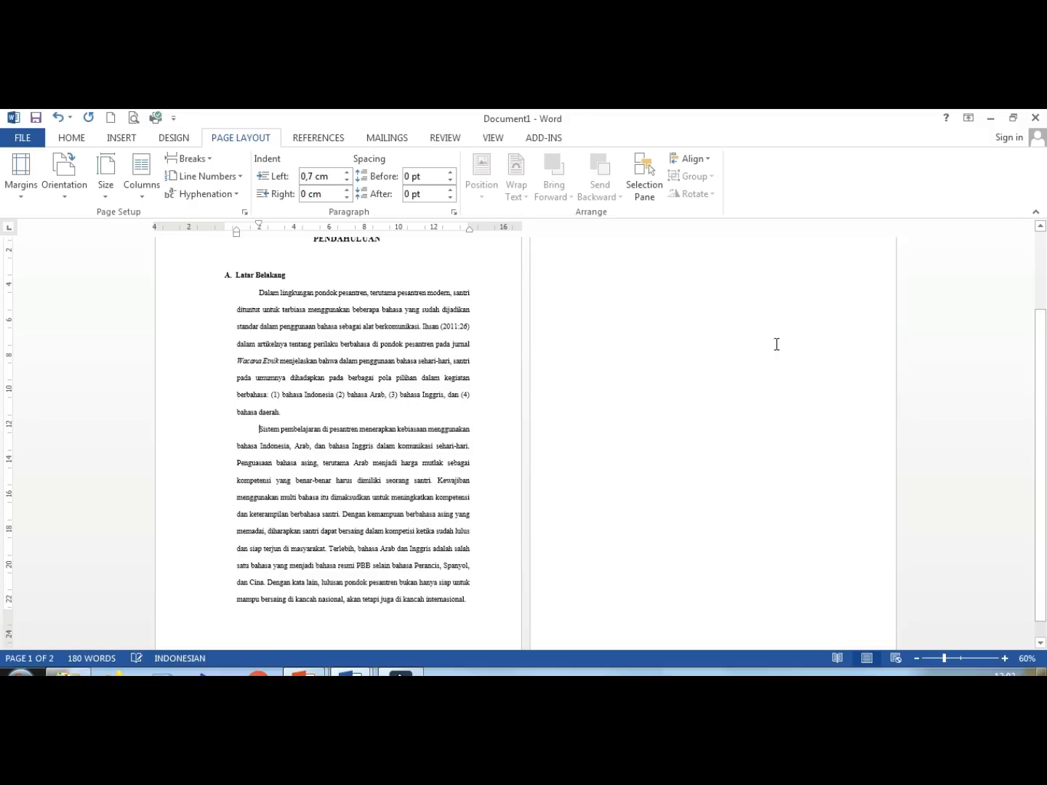
Step: Examine how the text fills the first page, from the chapter title down to its bottom margin
left_click(917, 658)
left_click(917, 658)
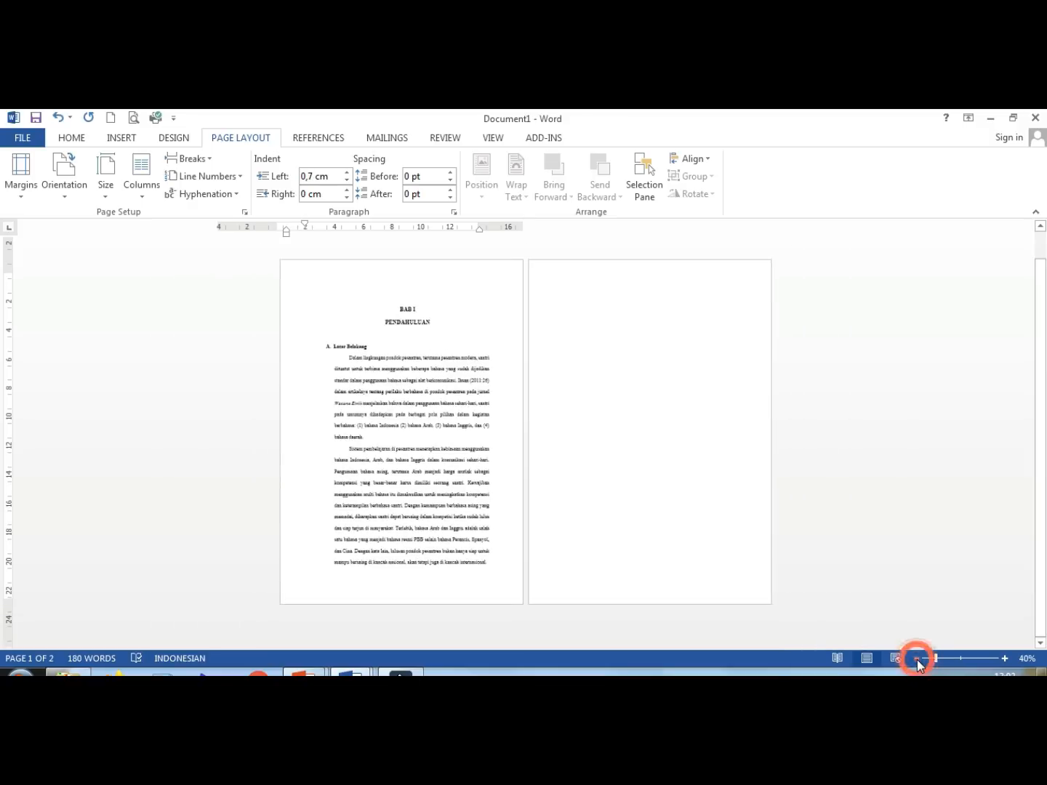
left_click(1005, 658)
left_click(1004, 658)
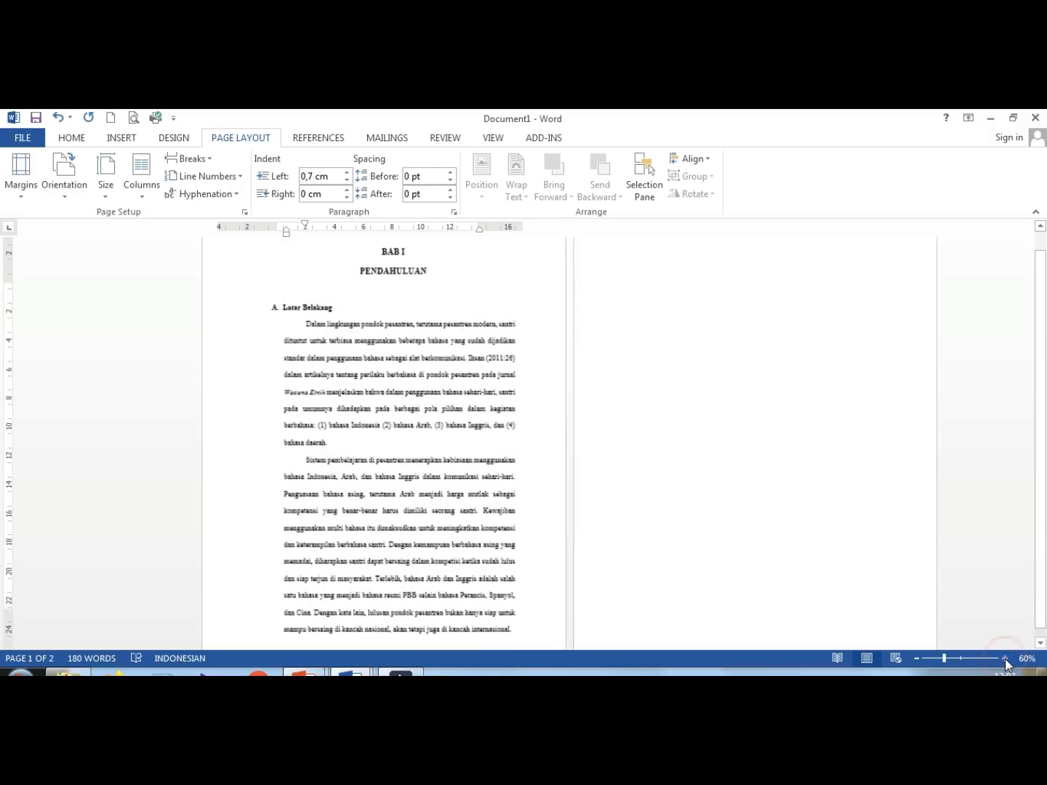
left_click_drag(1044, 371, 1044, 441)
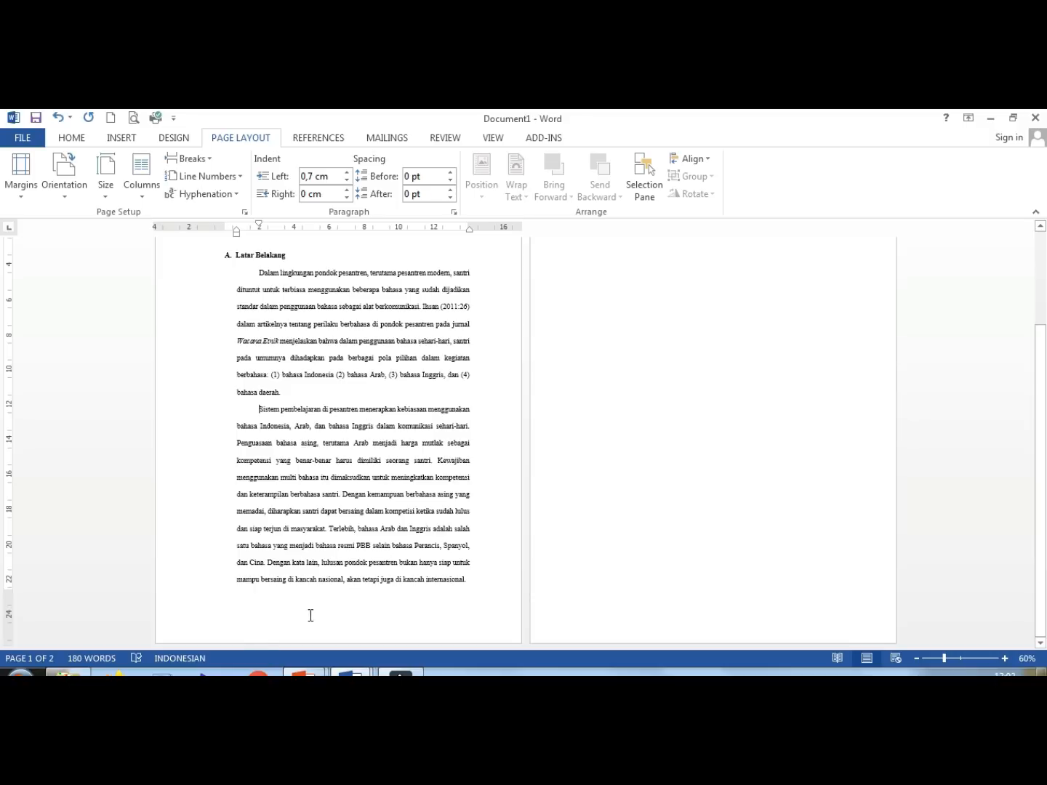
Step: Read the "Alinea Baru" rule on the next guideline slide in PowerPoint and return to the first body paragraph in Word
key("alt+Tab")
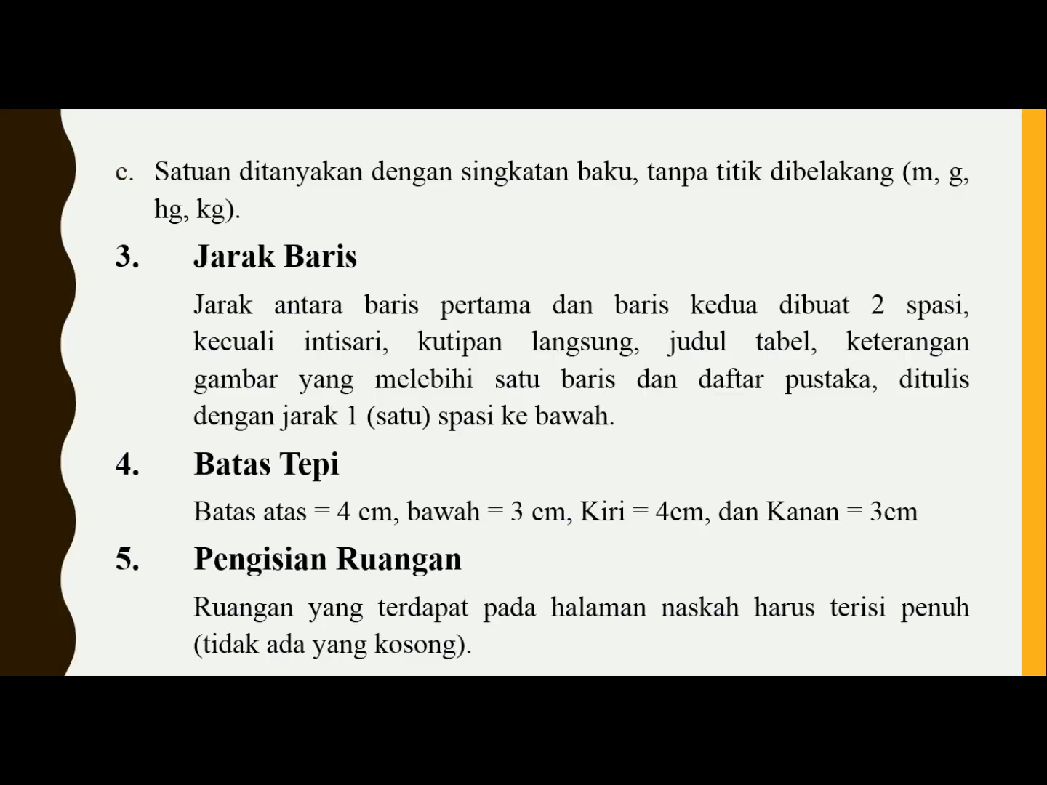
key("Right")
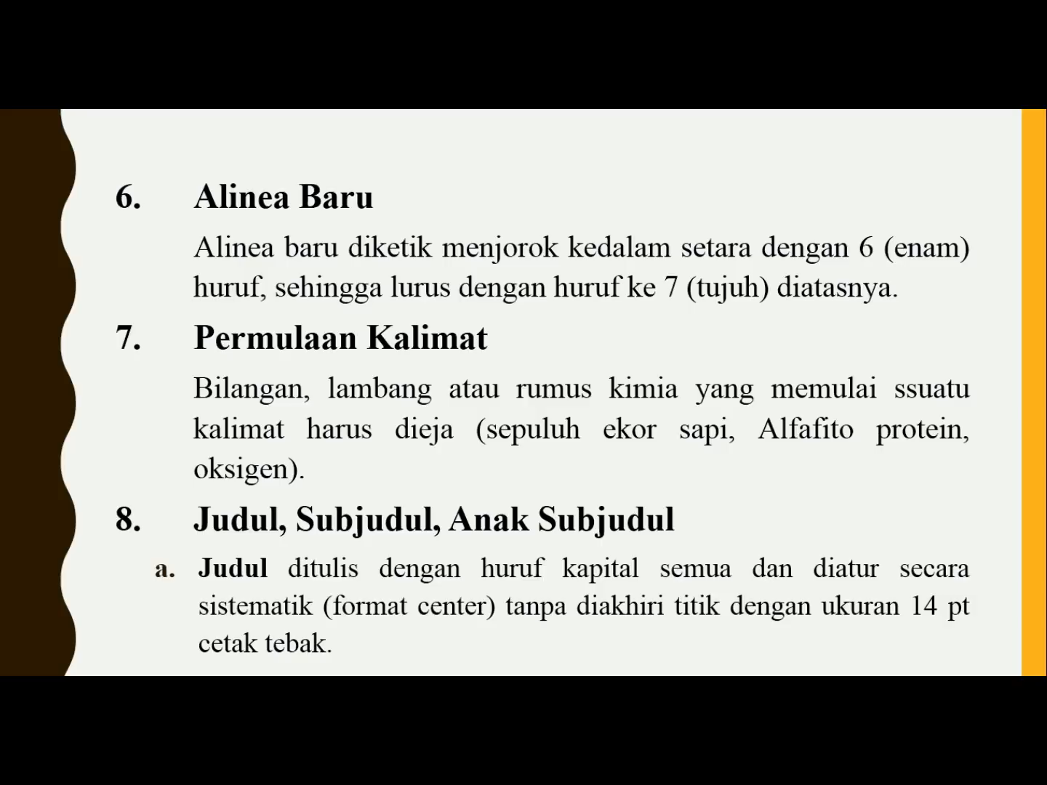
key("alt+Tab")
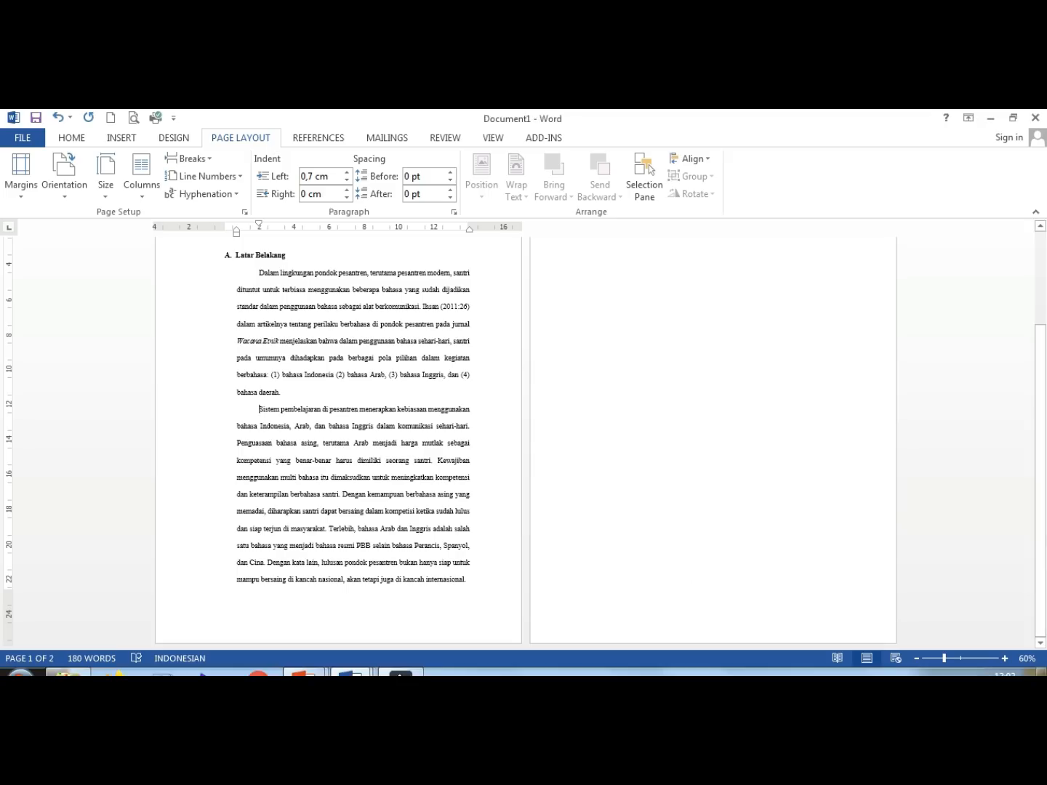
left_click(1005, 658)
left_click(1004, 658)
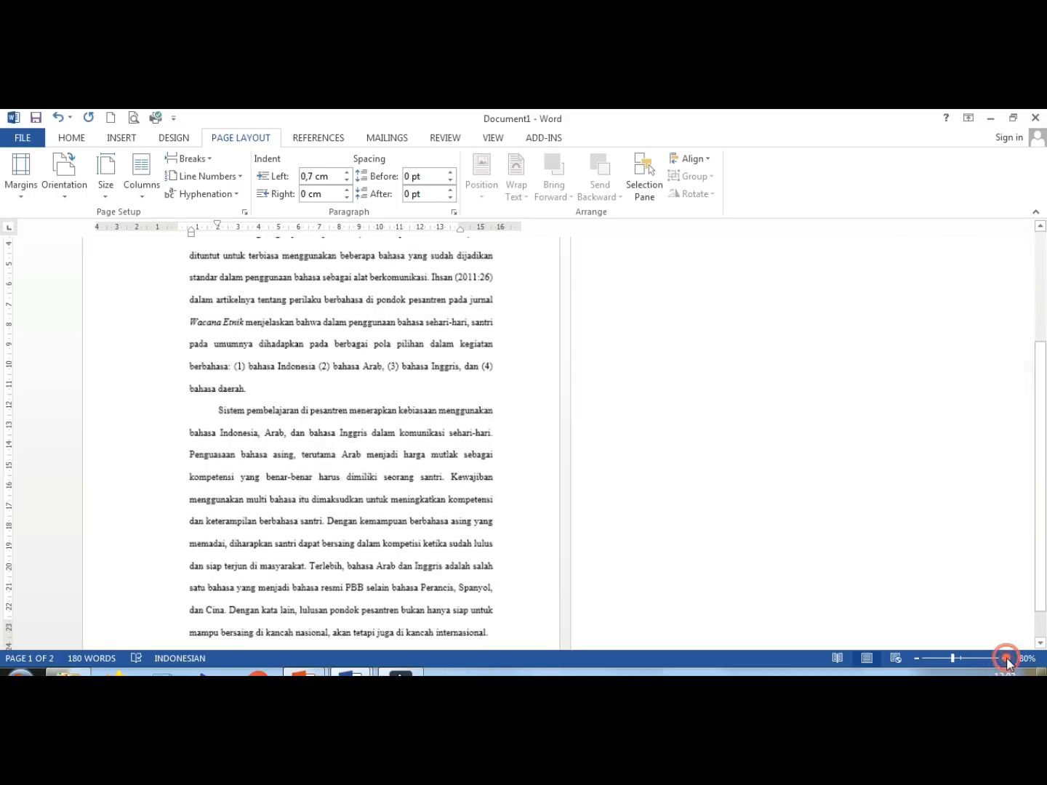
left_click(1005, 658)
left_click(1004, 658)
left_click(1005, 658)
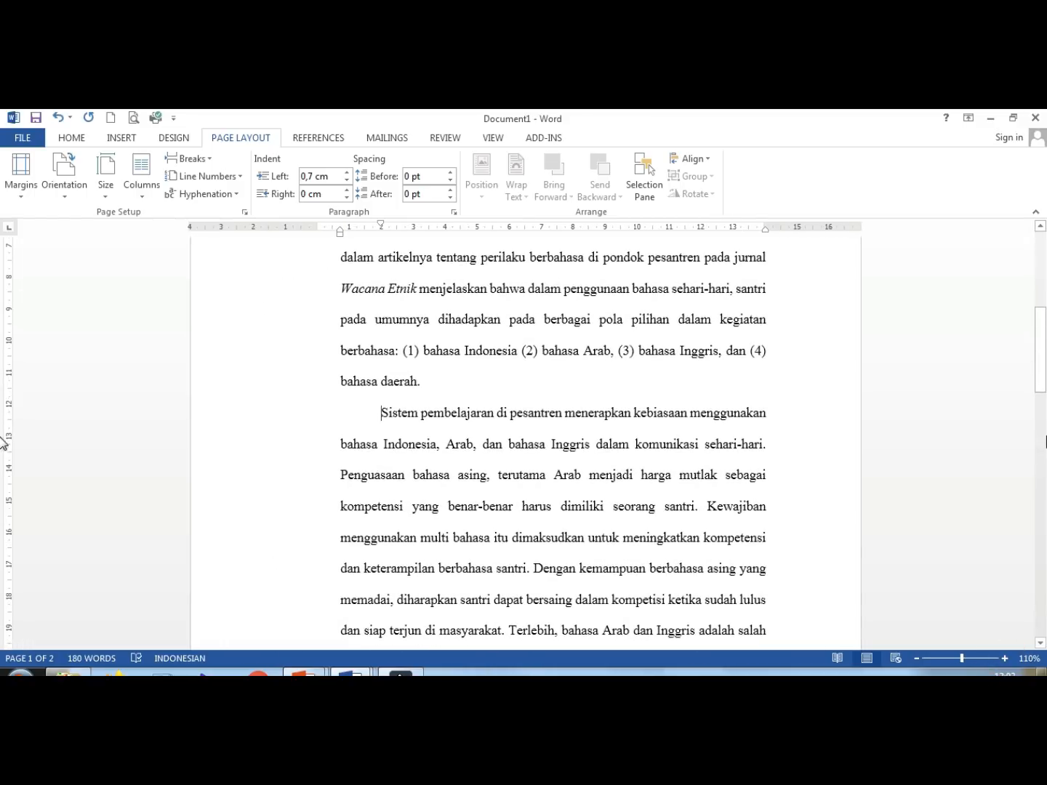
left_click_drag(1041, 370, 1040, 322)
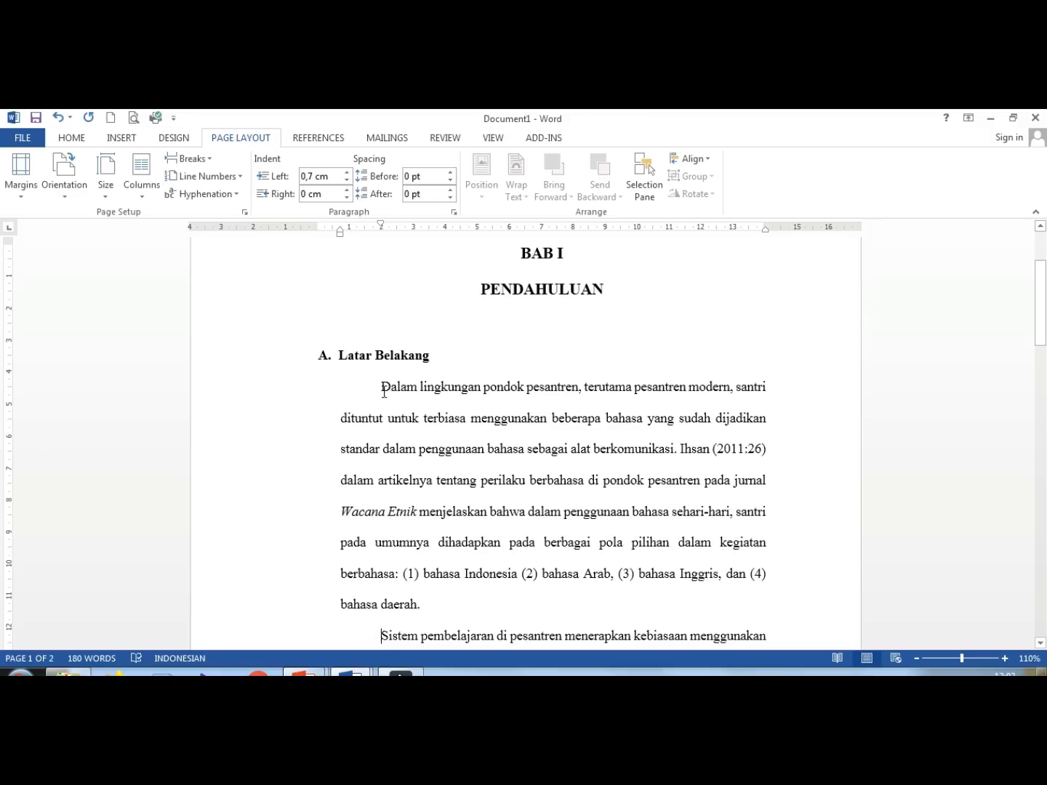
Step: Try a first-line indent of 0,7 cm on the first body paragraph and undo it
left_click_drag(384, 391, 418, 520)
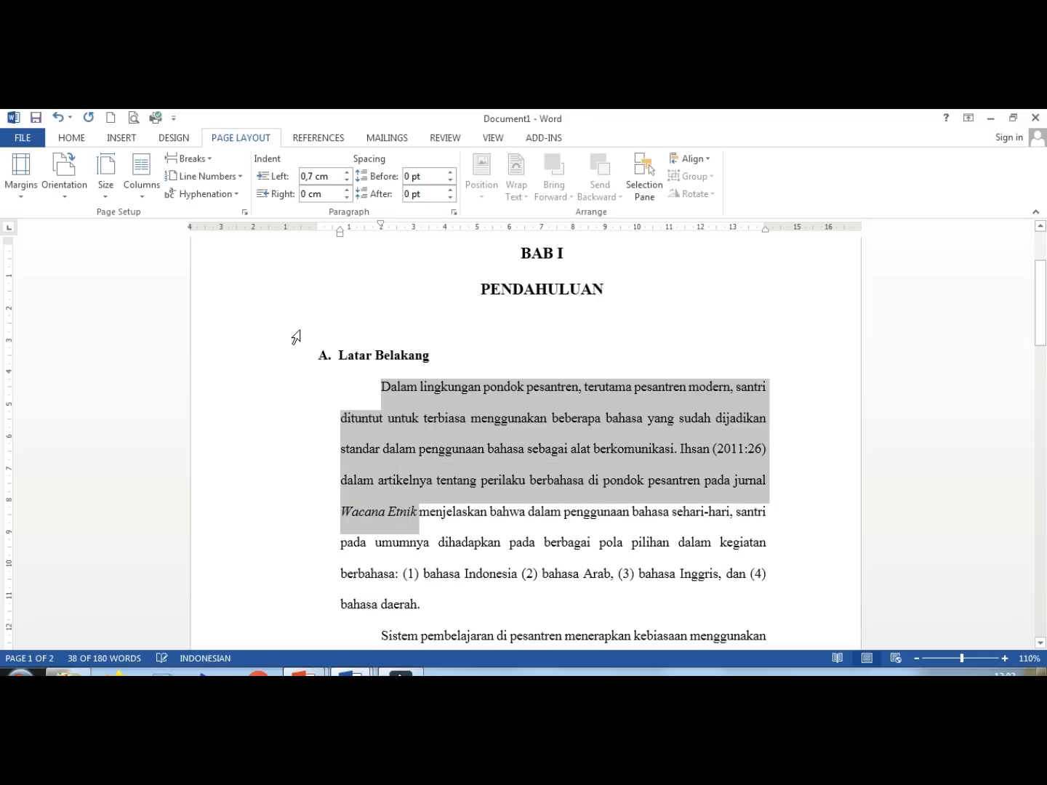
left_click(69, 138)
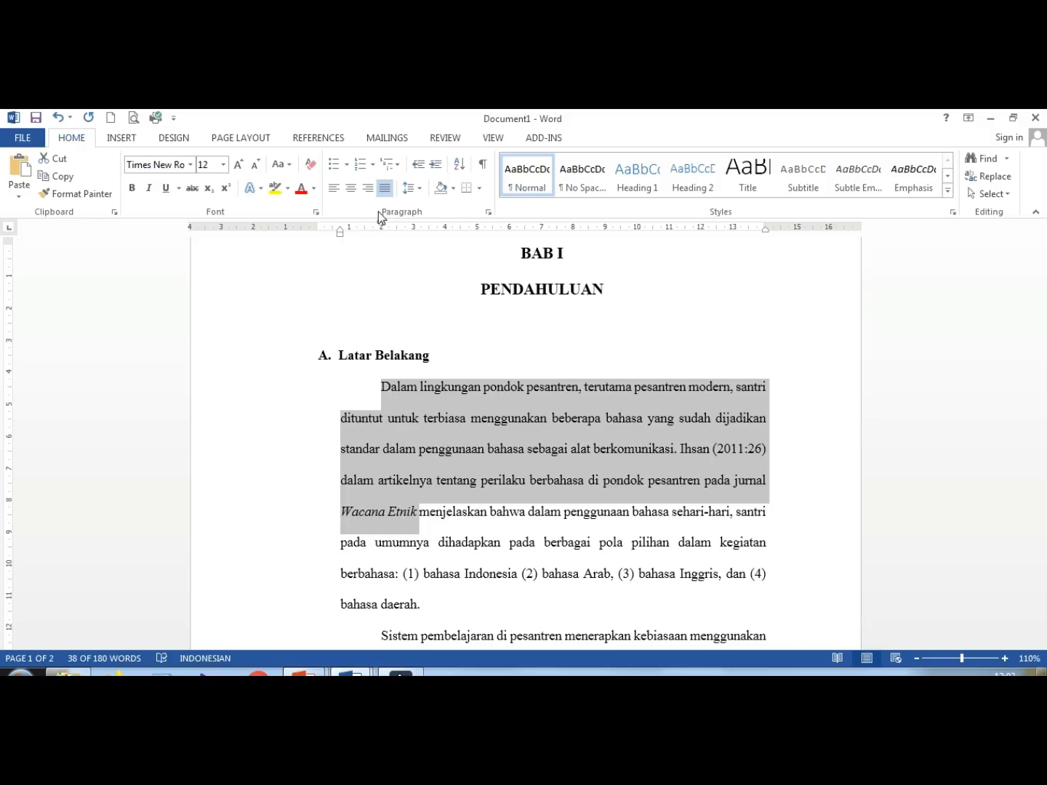
left_click(485, 212)
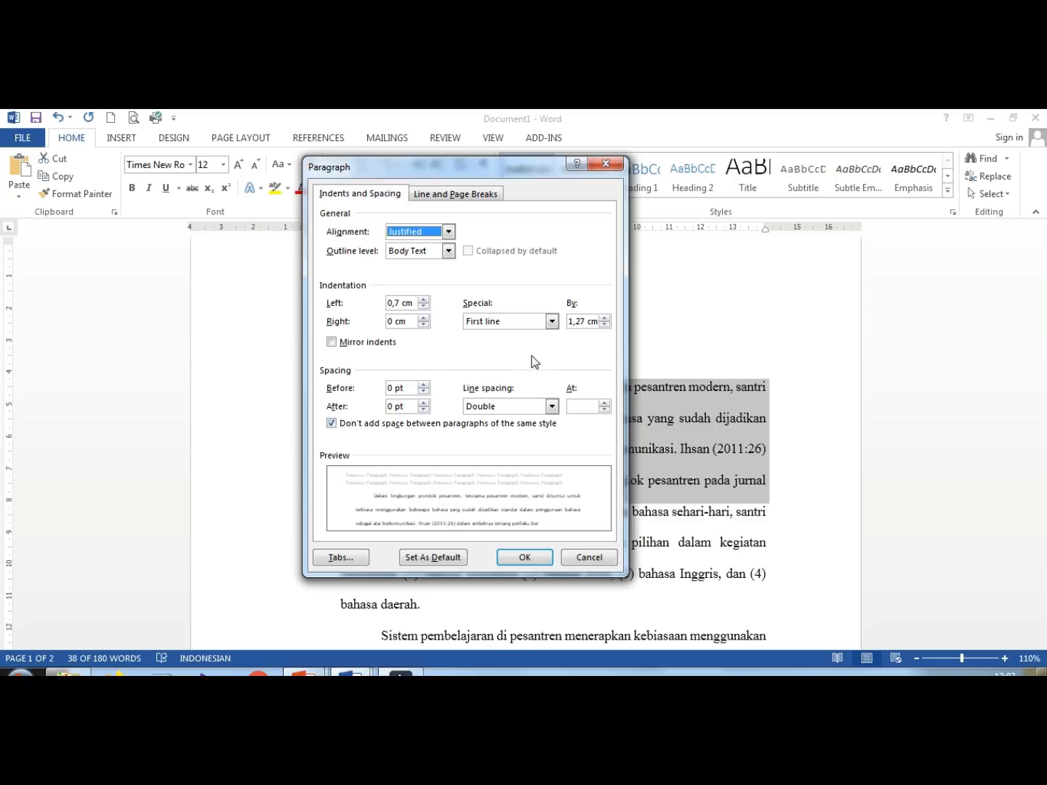
left_click(605, 325)
left_click(605, 326)
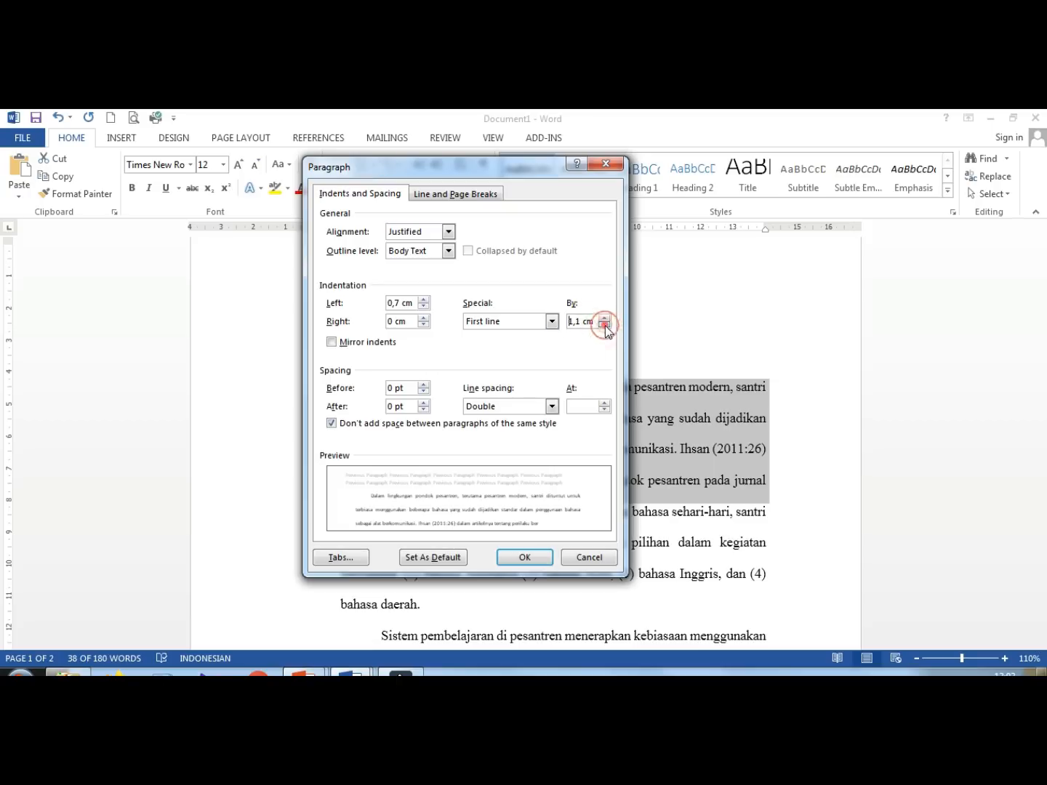
left_click(604, 326)
left_click(604, 326)
left_click(604, 326)
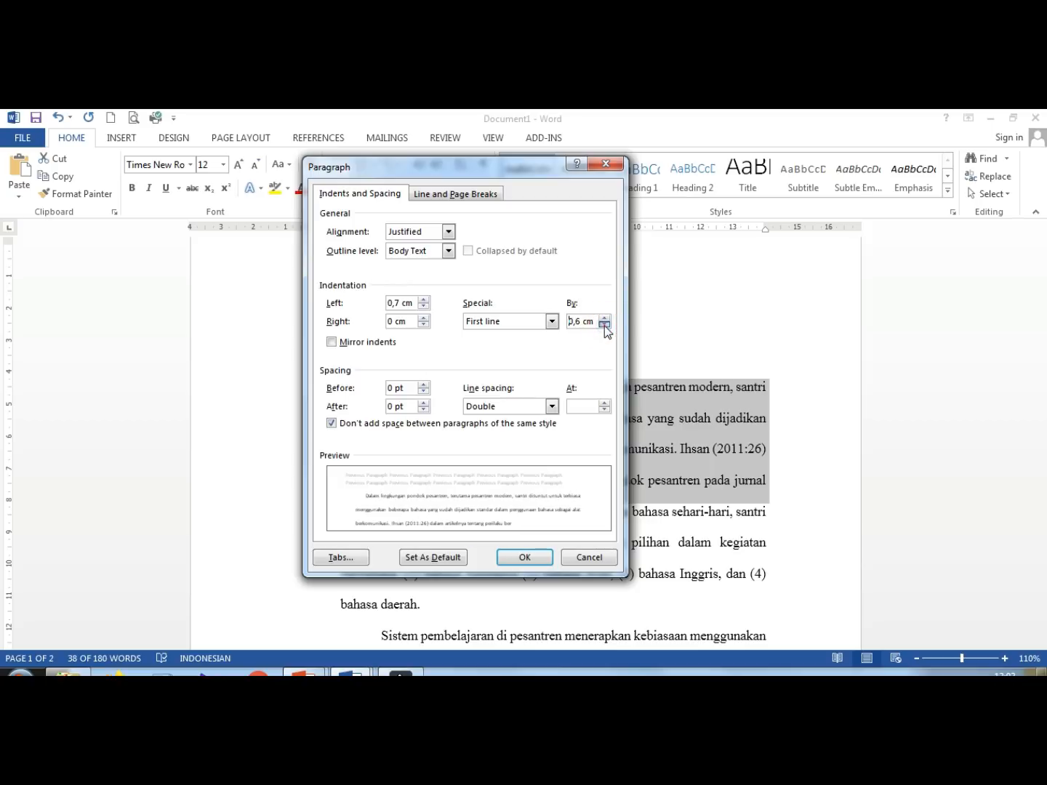
left_click(604, 326)
left_click(604, 318)
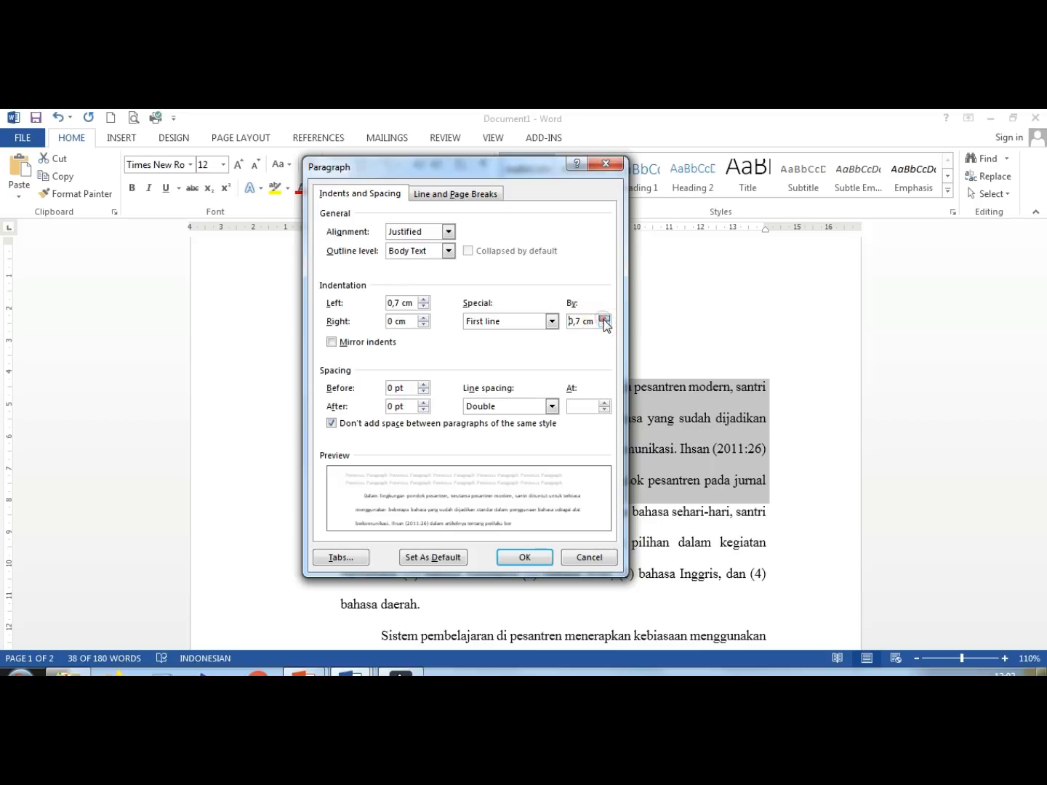
left_click(525, 558)
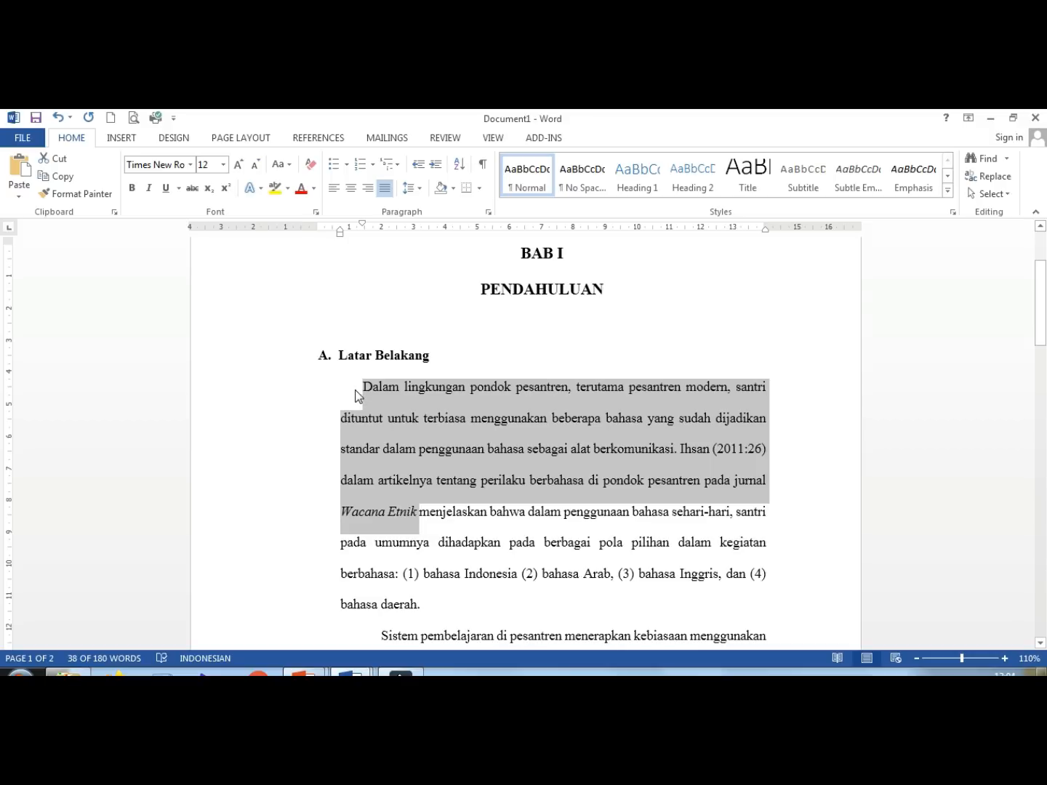
key("ctrl+z")
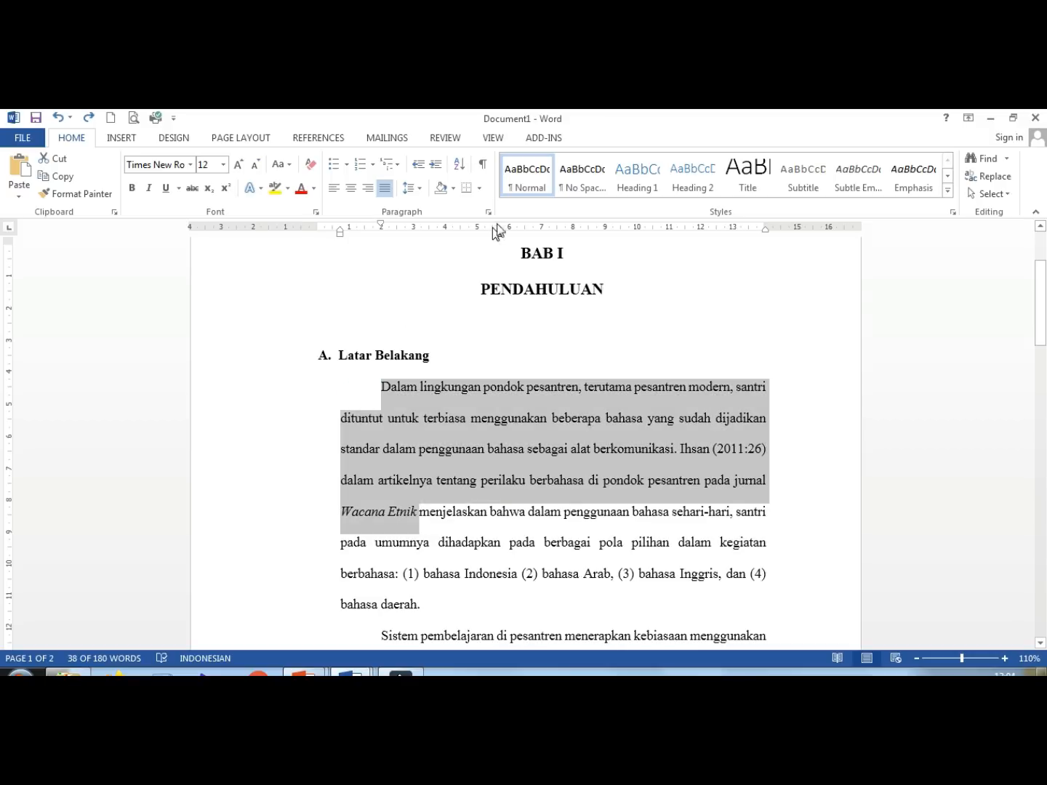
Step: Review the first body paragraph's indent and spacing settings, switching "Don't add space between paragraphs of the same style" off and back on
left_click(489, 212)
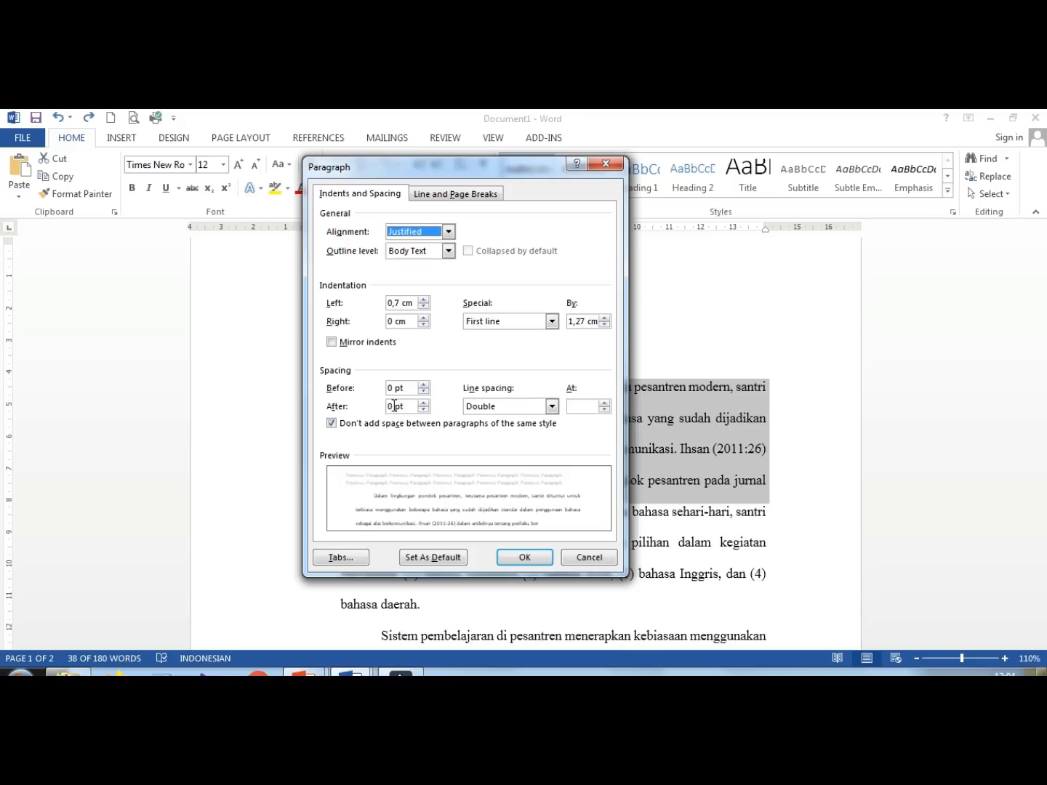
left_click(334, 428)
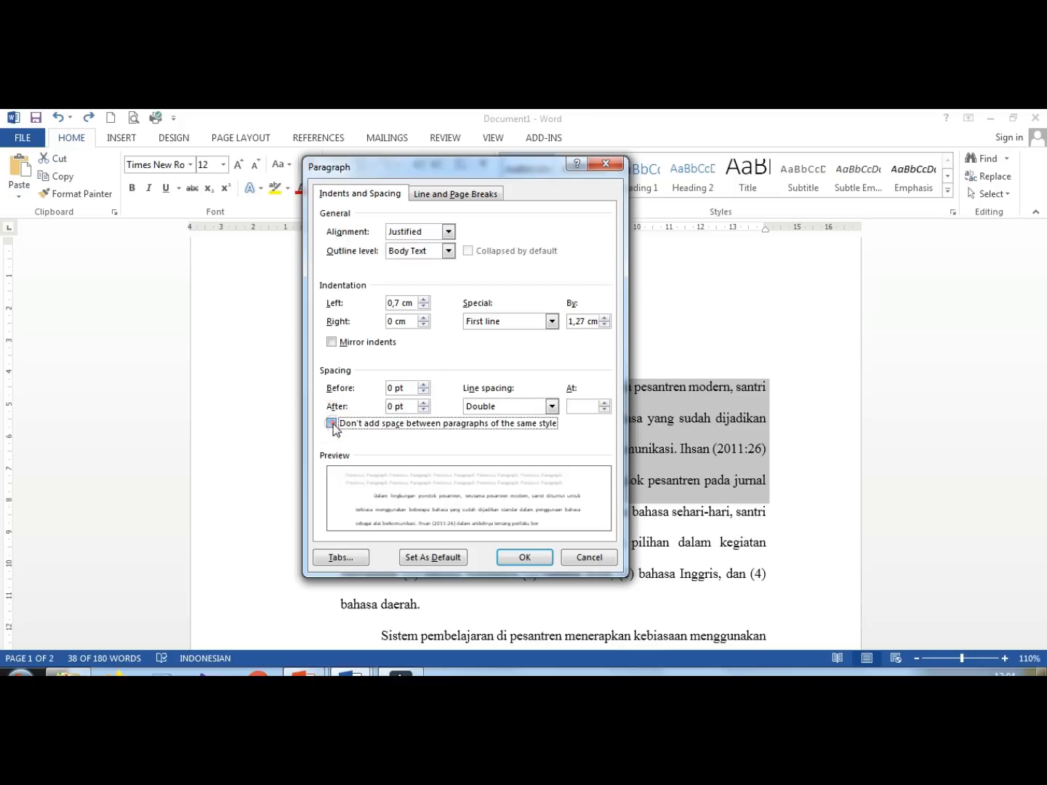
left_click(336, 428)
left_click(543, 557)
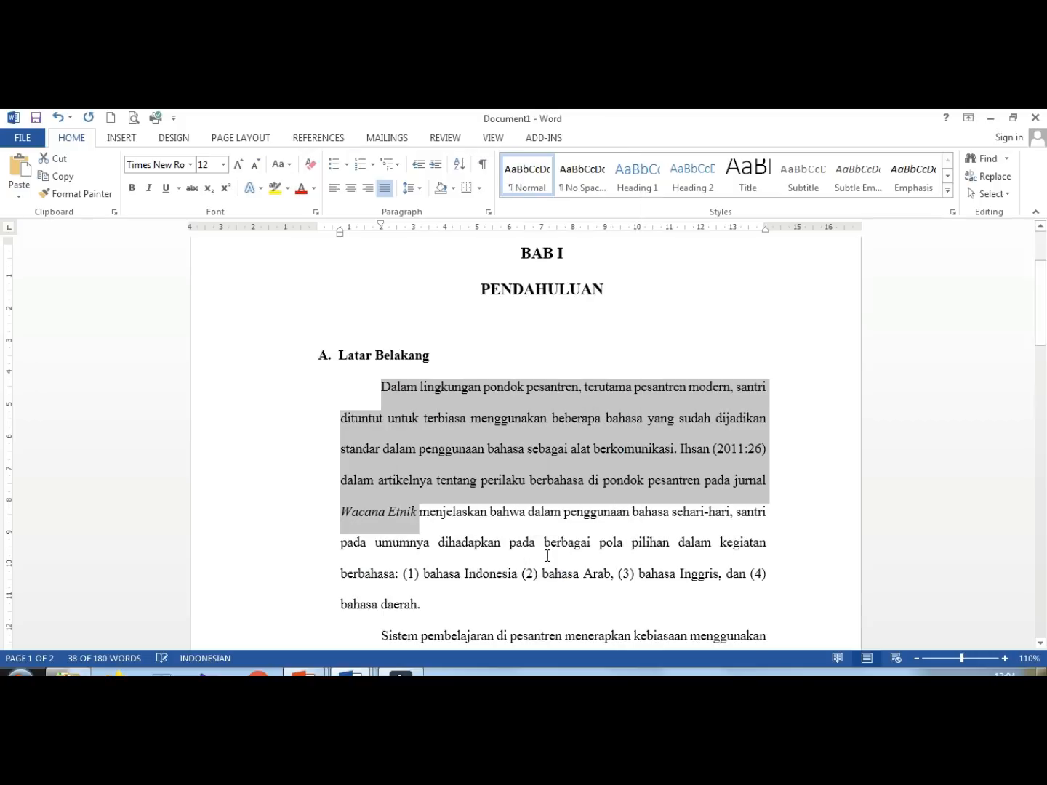
Step: Replace the first body paragraph's first-line indent with spaces equal to six characters
left_click(386, 377)
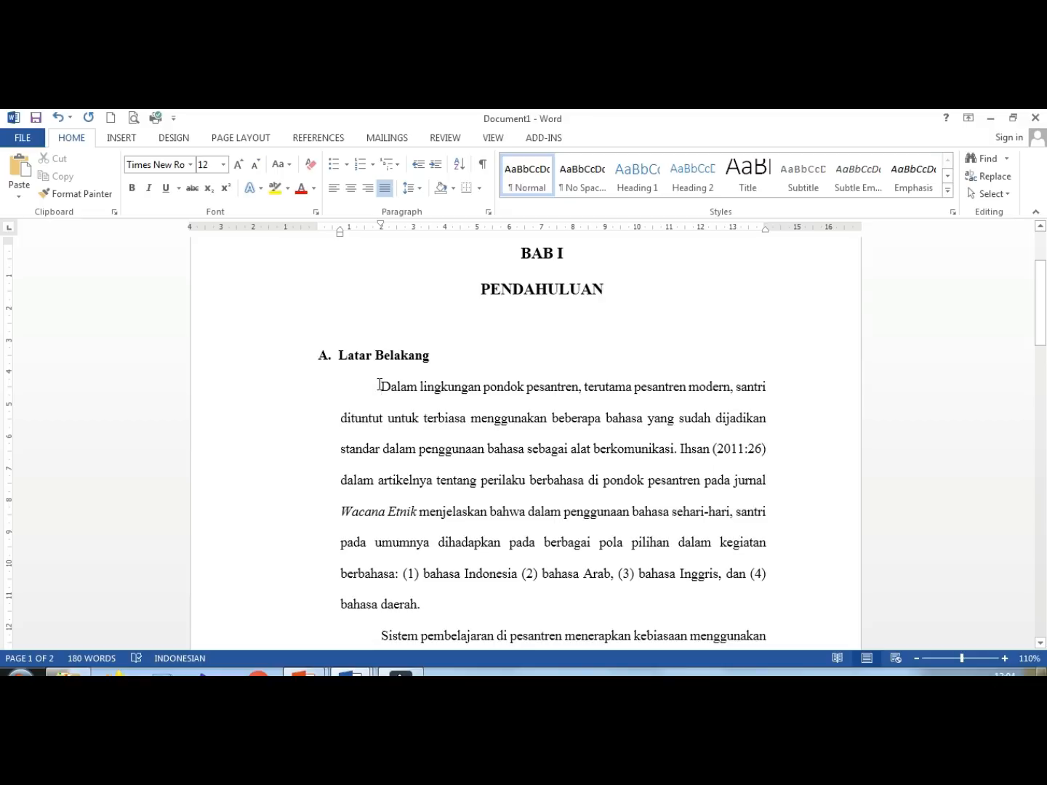
key("BackSpace")
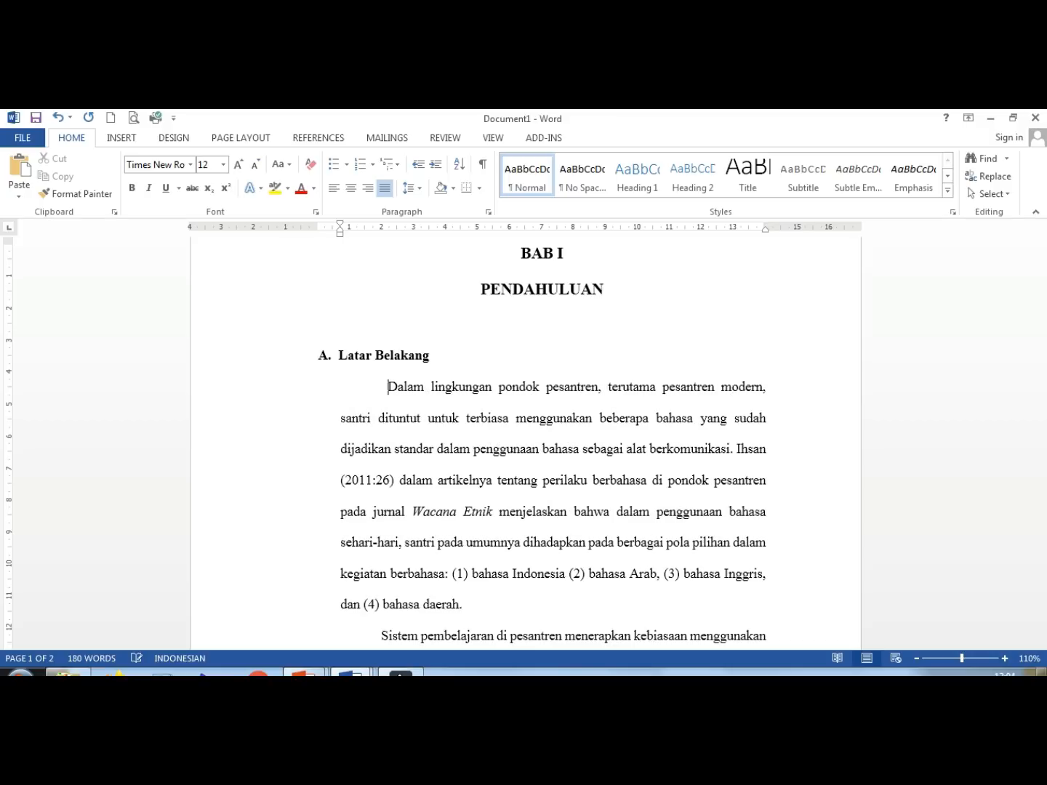
Step: Undo the inserted spaces and the indent removal on the first body paragraph under "Latar Belakang"
key("ctrl+z")
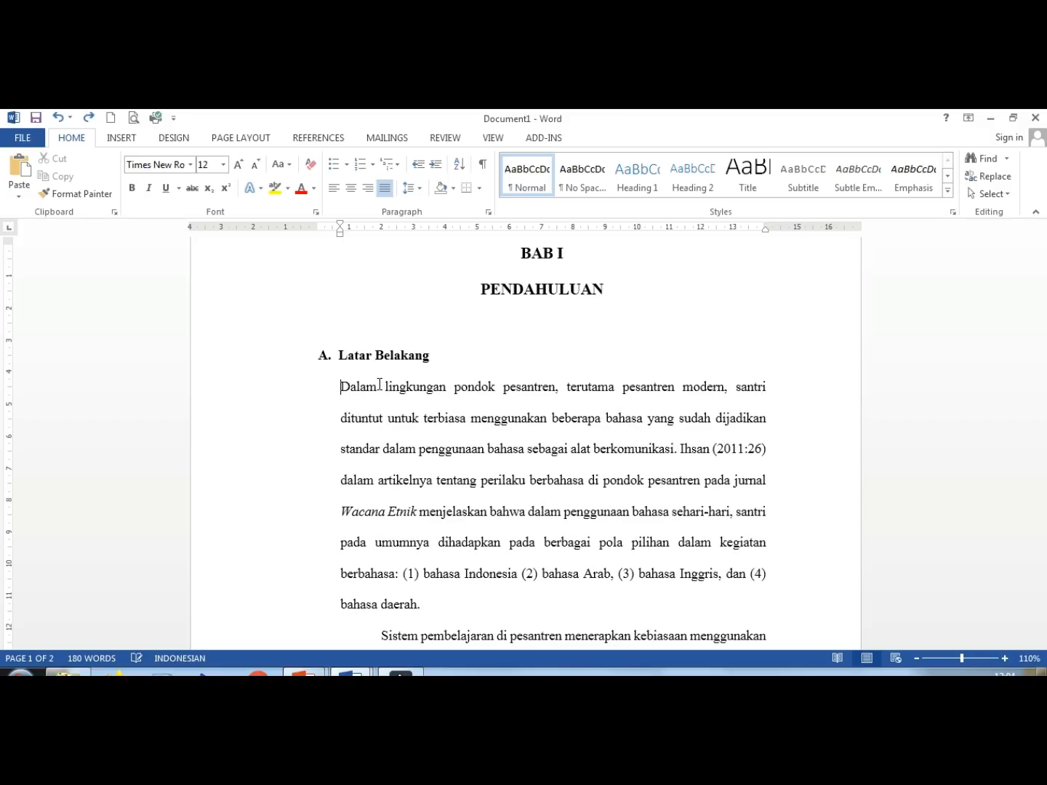
key("ctrl+z")
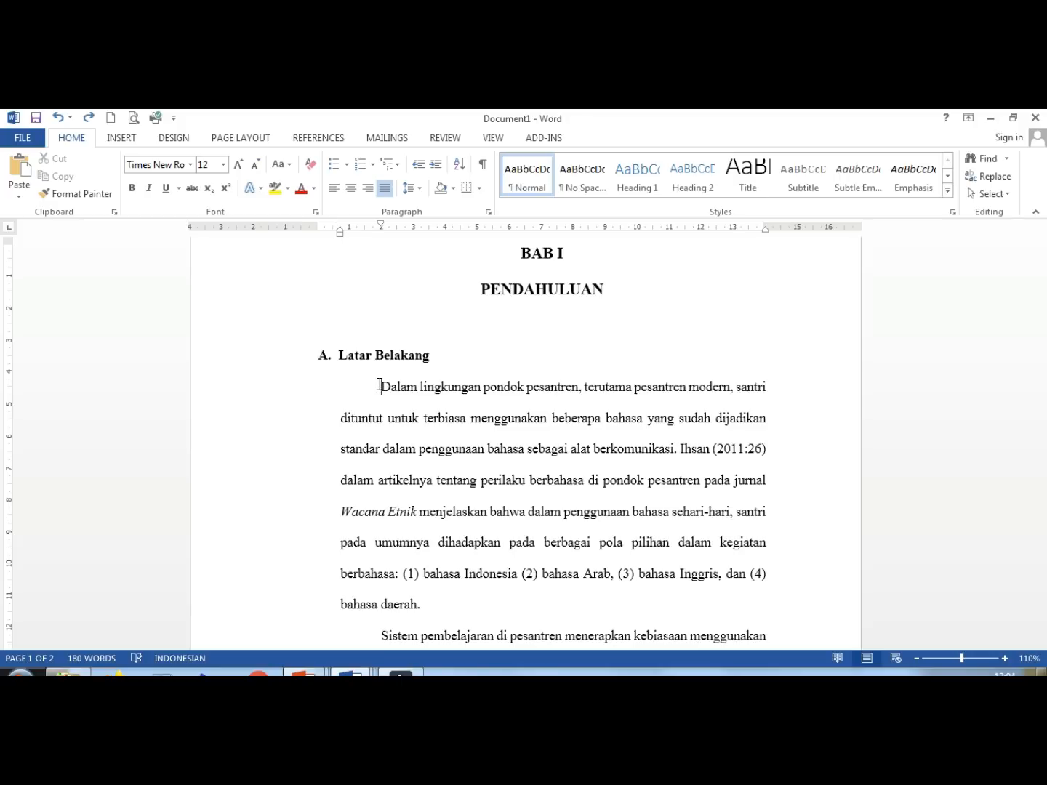
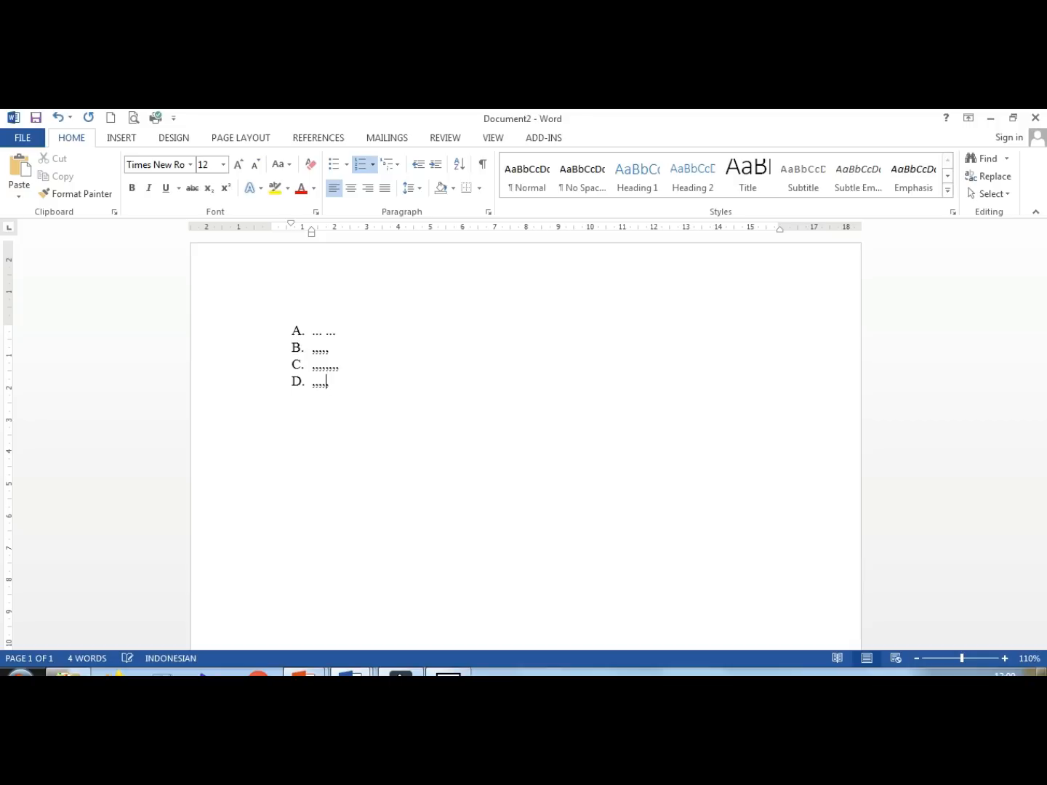
Step: Complete item D with comma placeholders and add sub-items 1. and 2. with dotted placeholders one level below it
type(",,,,")
key("Return")
key("BackSpace")
type("1. ... ..")
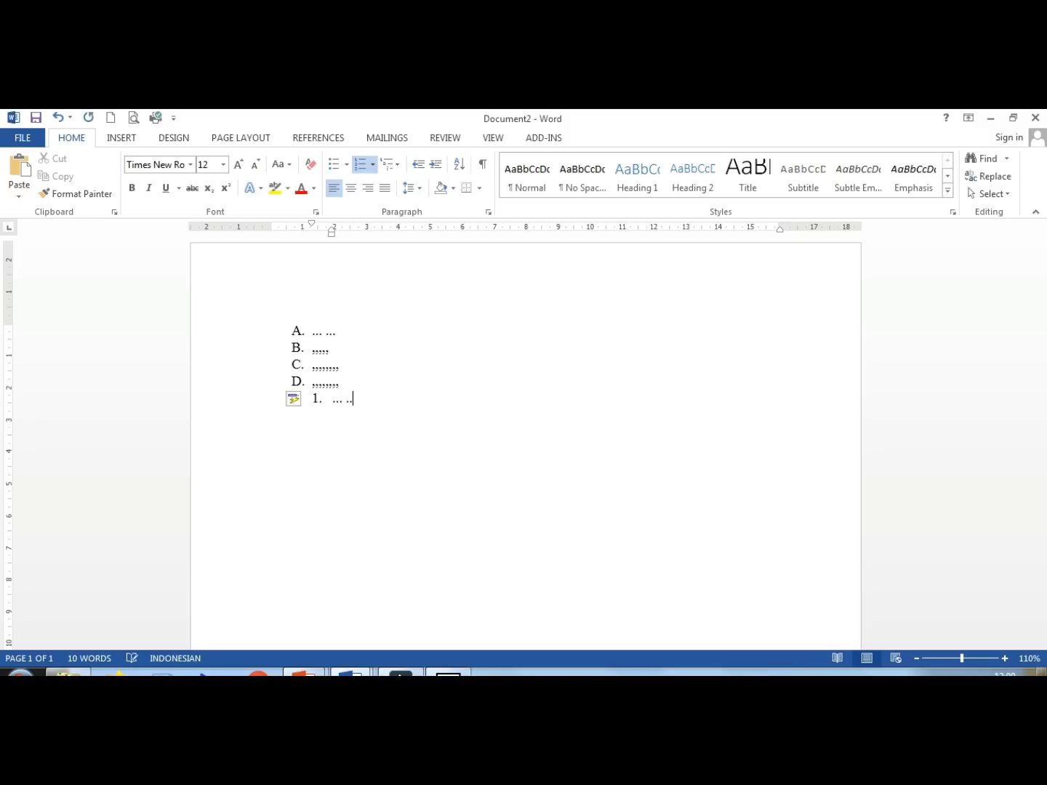
key("BackSpace")
key("Return")
type("...")
Step: Add lettered sub-items a. and b. with dotted placeholders one level below item 2
key("Return")
key("BackSpace")
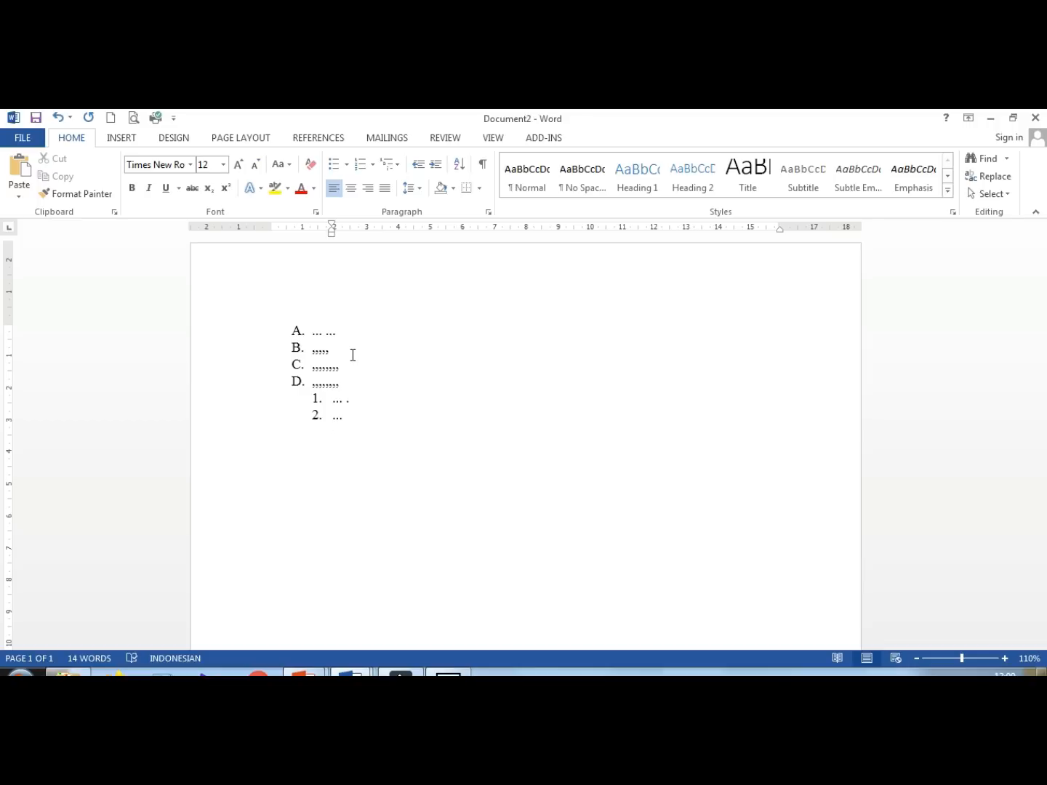
type("a. ....")
key("Return")
type("....")
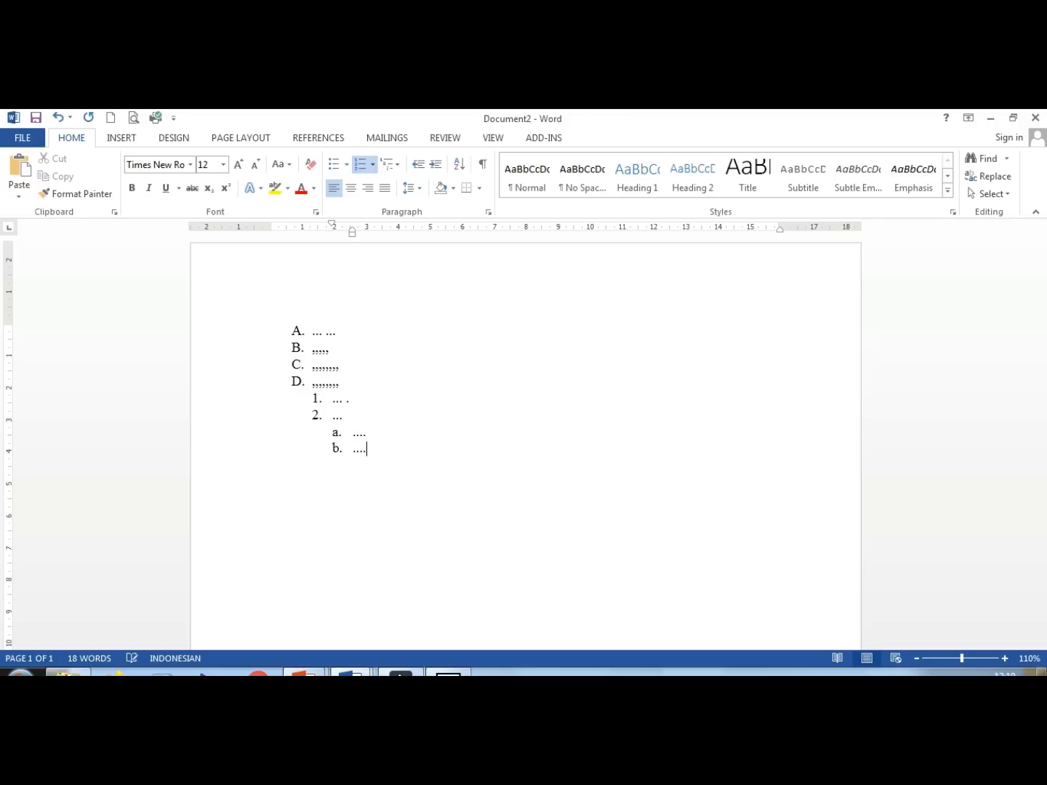
Step: Add sub-items 1) and 2) with dashed placeholders one level below item b., dismissing the Smadav alert
key("BackSpace")
type("1)")
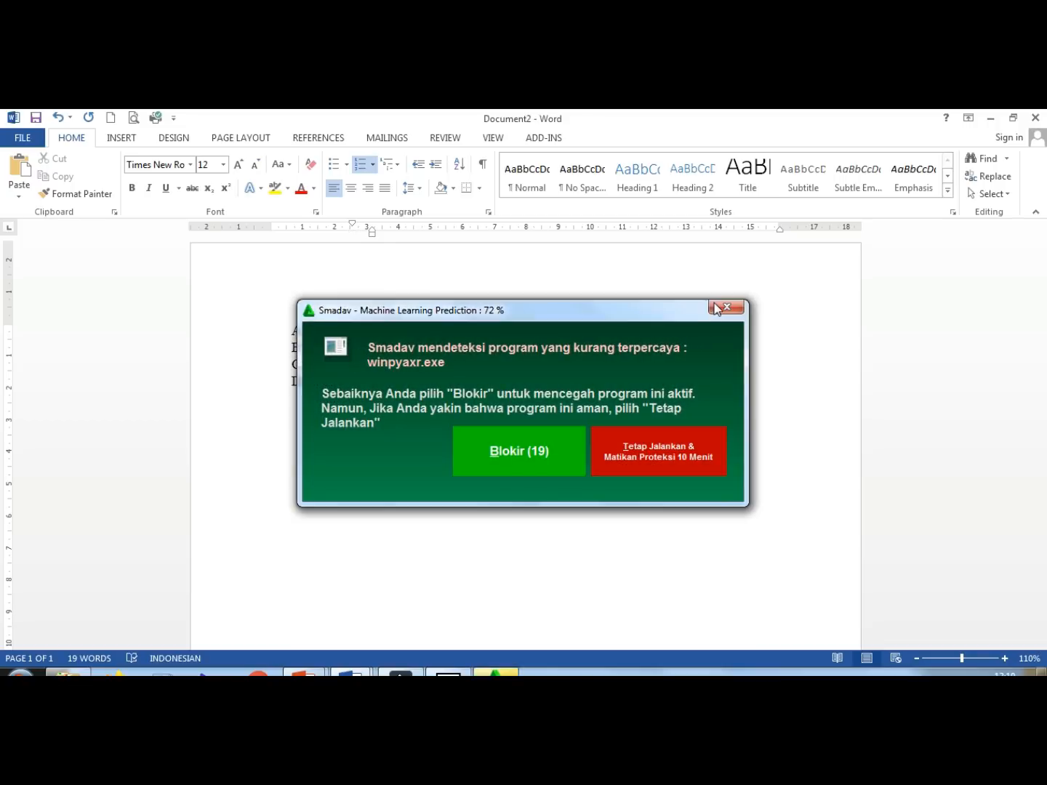
left_click(717, 306)
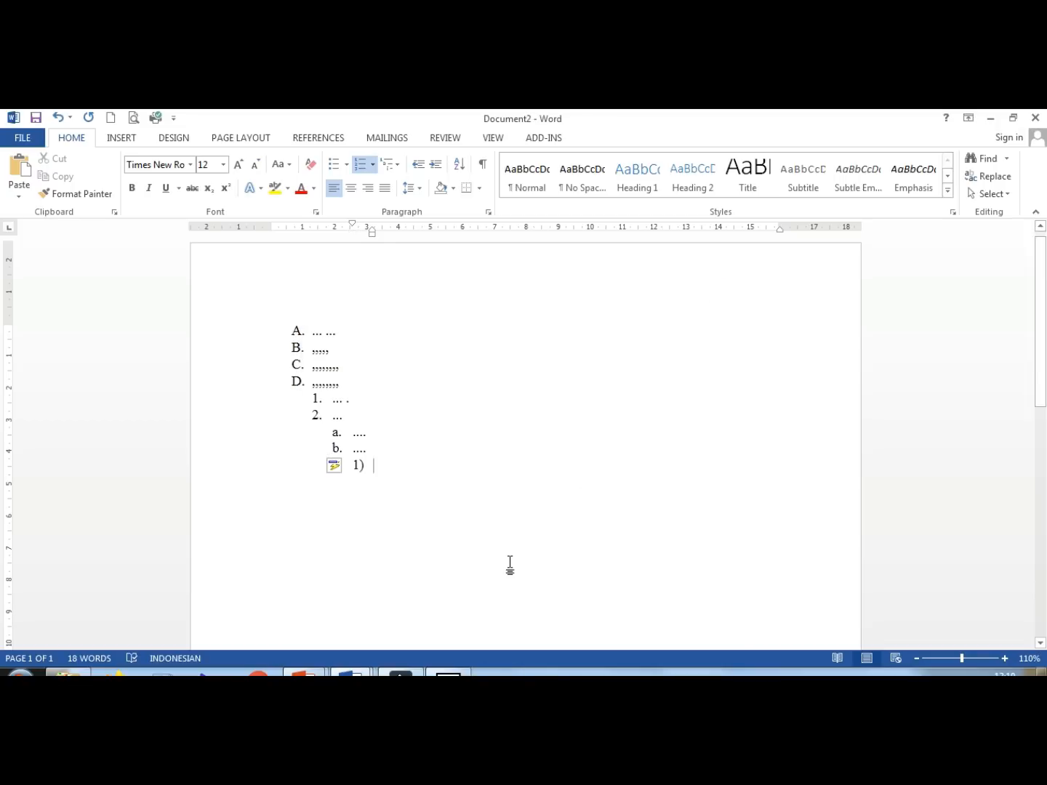
type("----------")
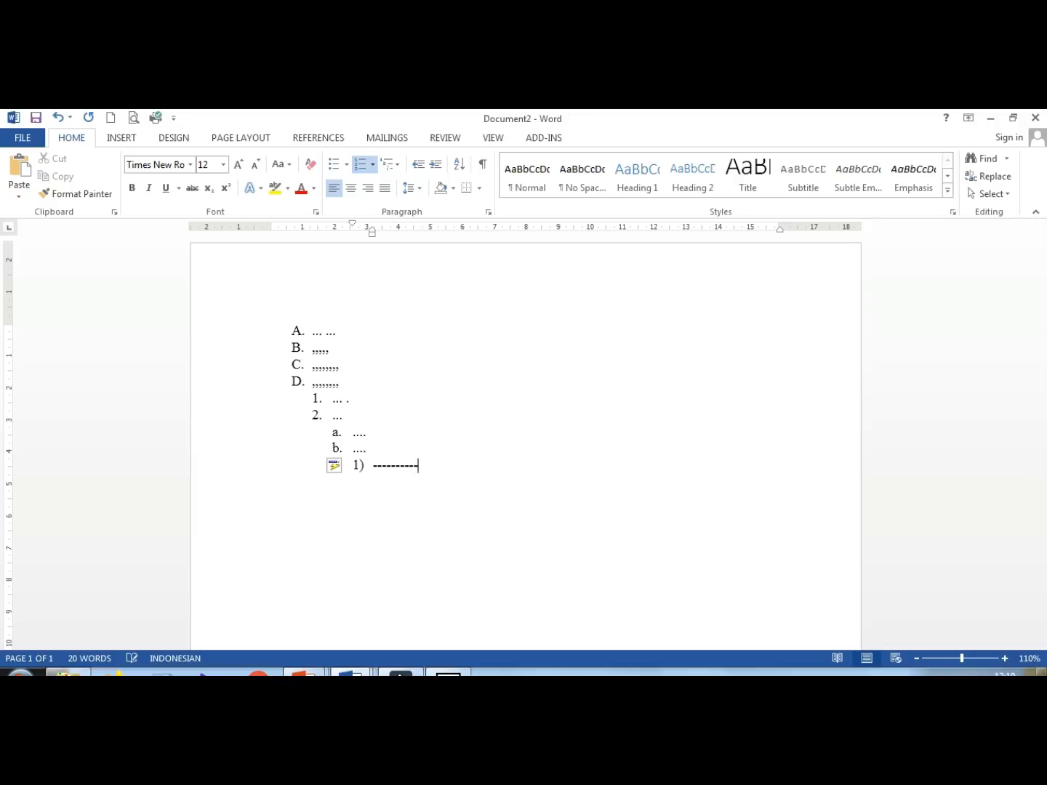
key("Return")
type("----------")
Step: Add sub-items a) and b) with longer dashed placeholders one level below item 2)
key("Return")
key("BackSpace")
key("BackSpace")
key("BackSpace")
key("Return")
key("BackSpace")
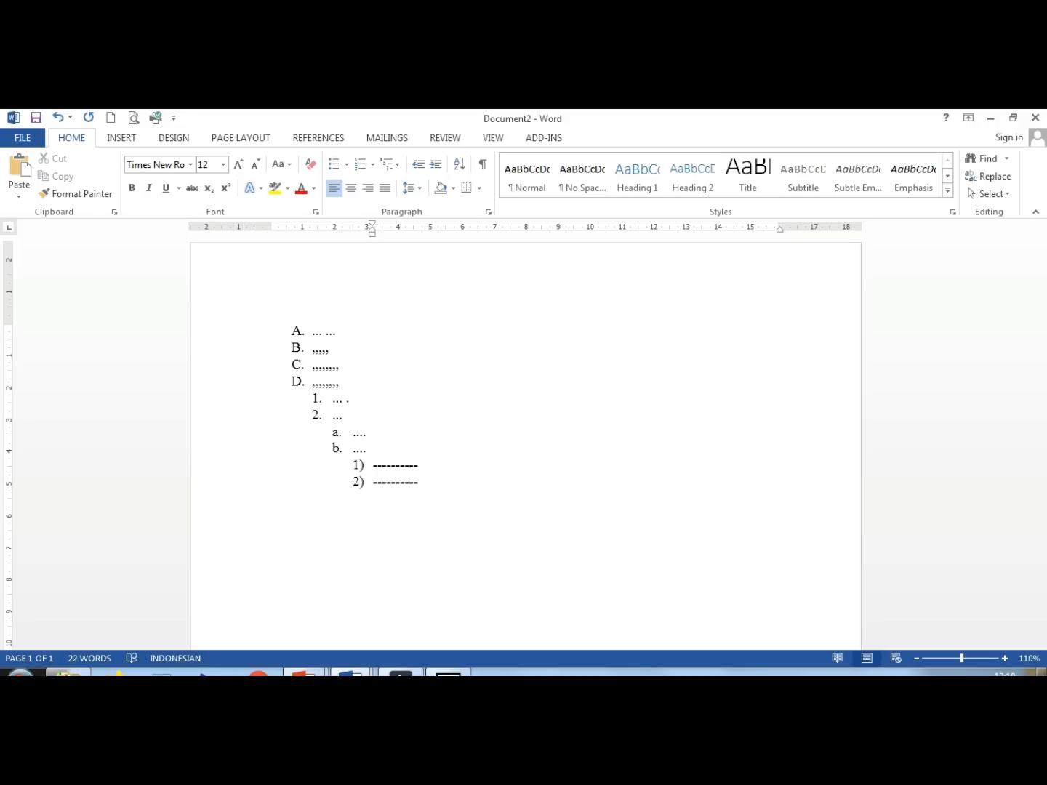
type("a) ---------------------")
key("Return")
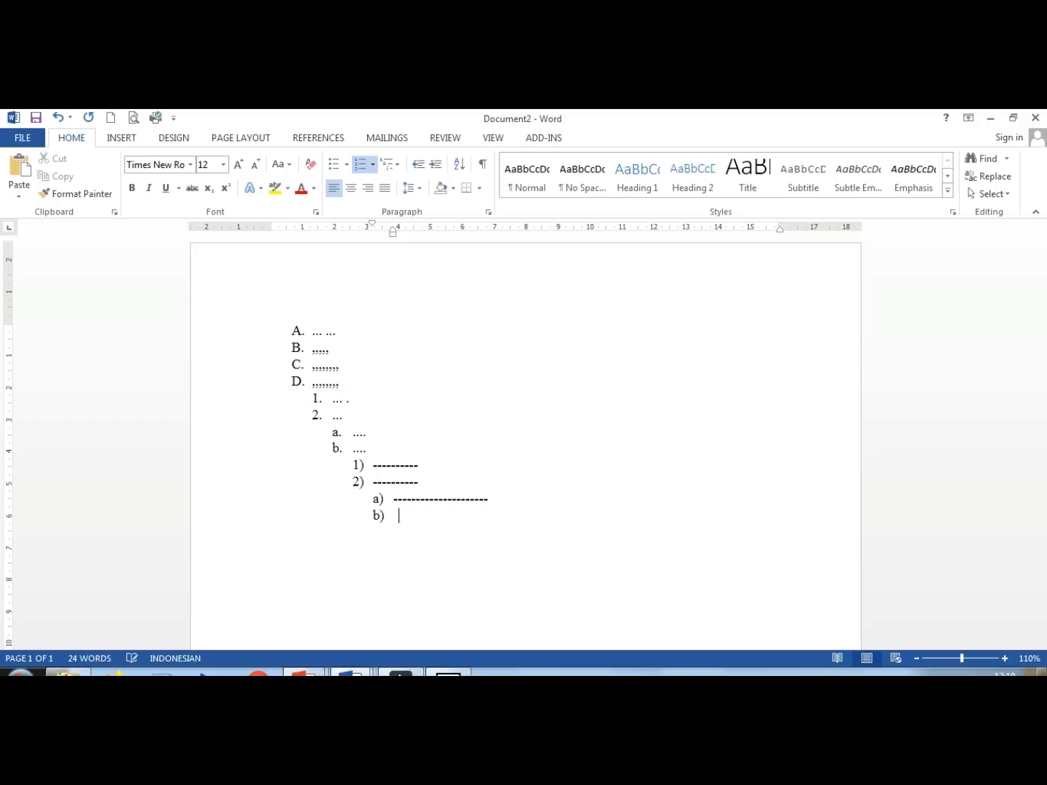
type("---------------------")
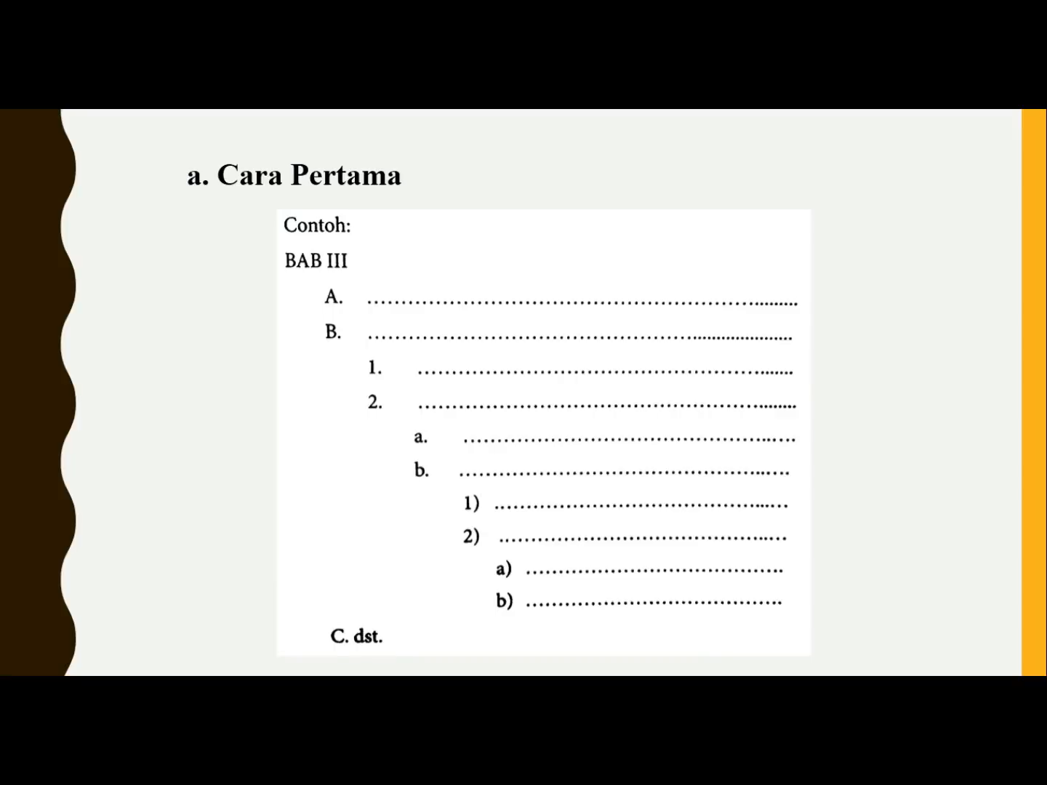
Step: Return to Word from the "a. Cara Pertama" slide and add sub-items (1), (2) and (3) with dashed placeholders one level below item b)
key("alt+Tab")
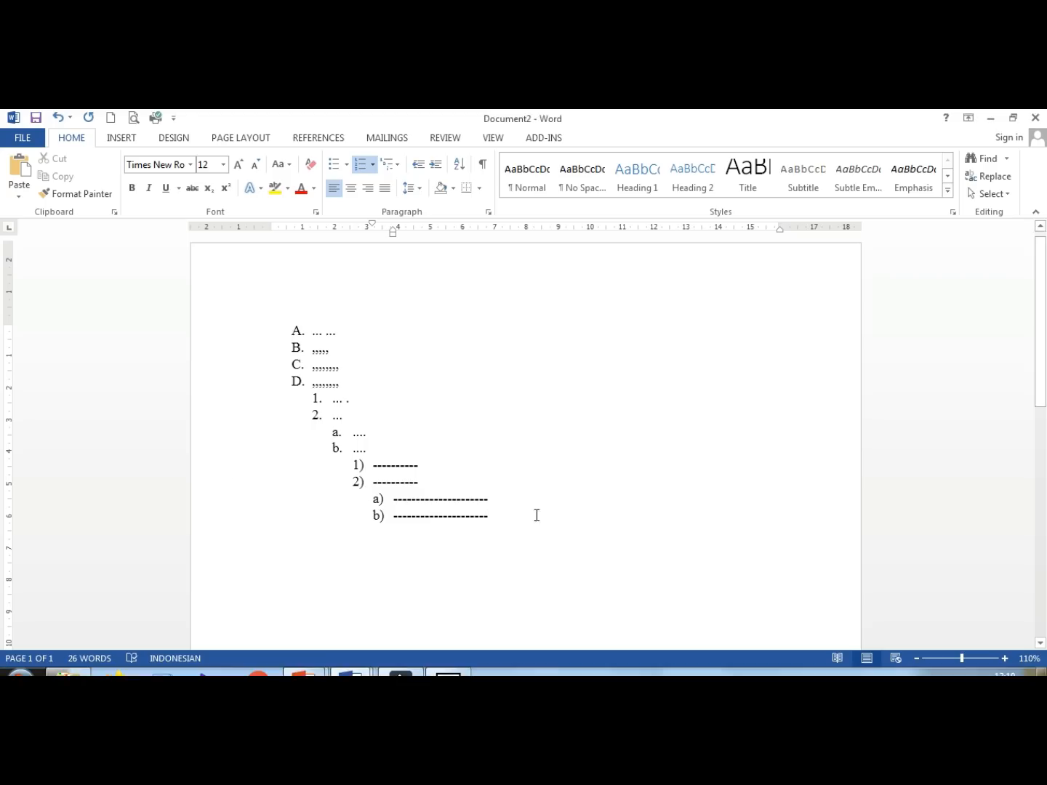
key("Return")
key("BackSpace")
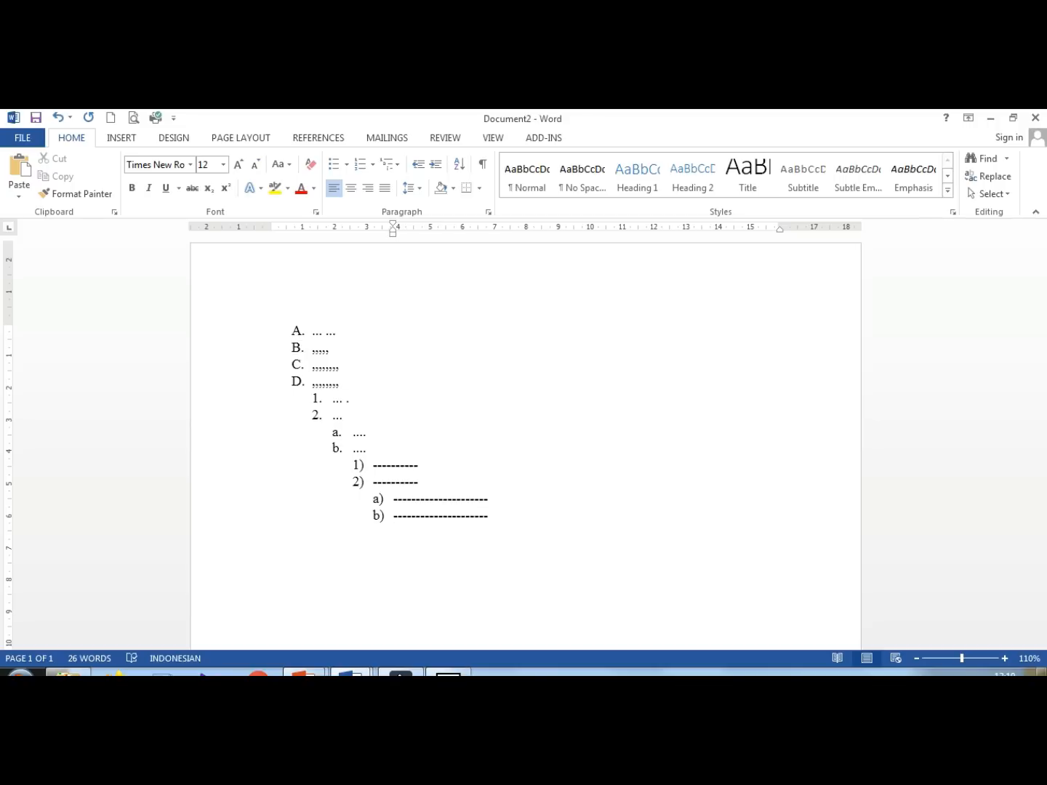
type("(1) -----------------------------")
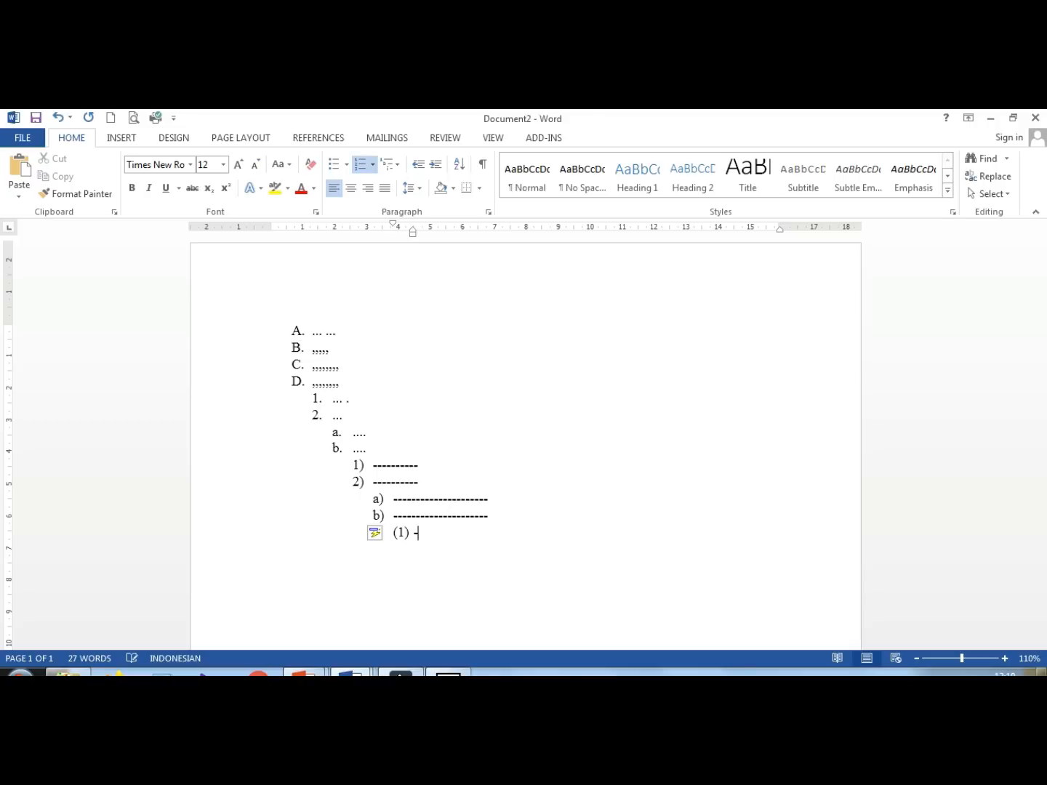
key("Return")
type("------------------------------")
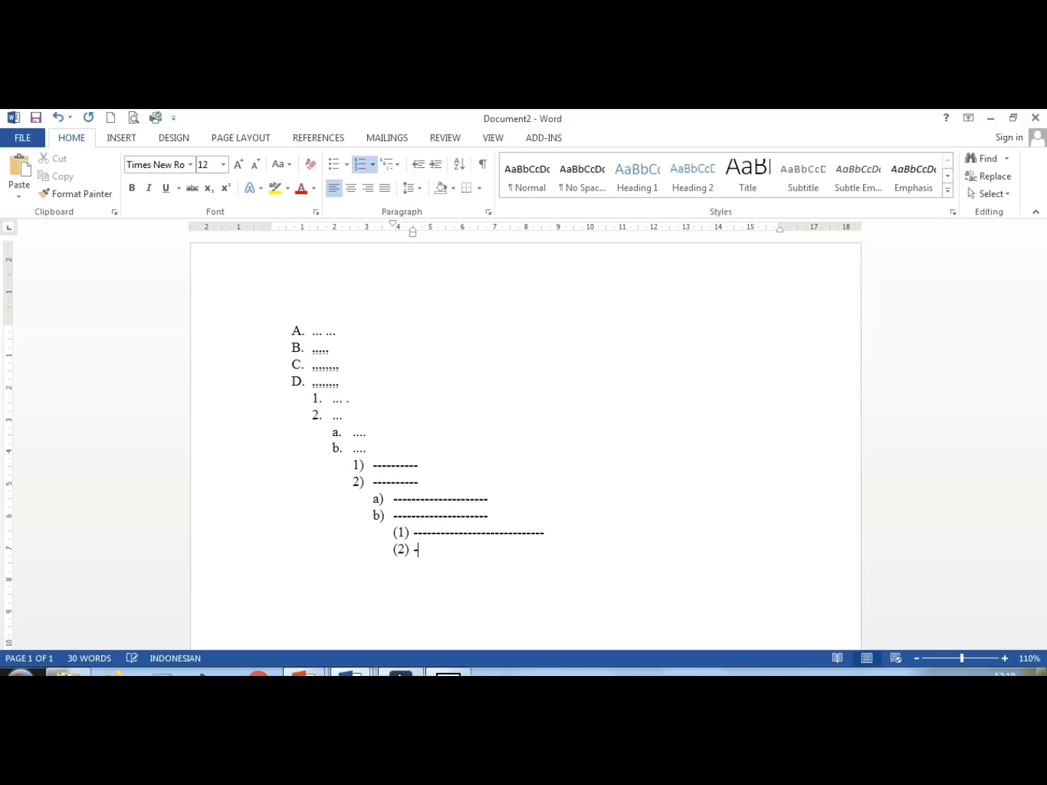
key("Return")
type("---------------------------------")
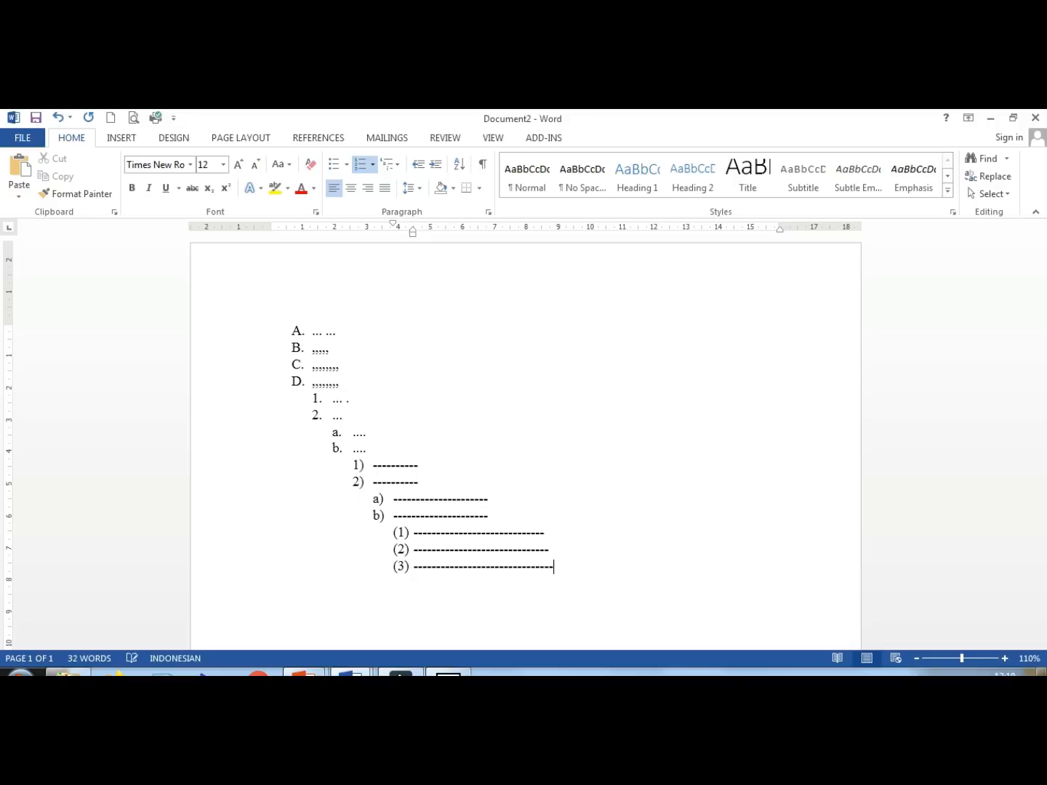
Step: Add sub-items (a), (b) and (c) with dashed placeholders one level below item (3)
key("Return")
key("BackSpace")
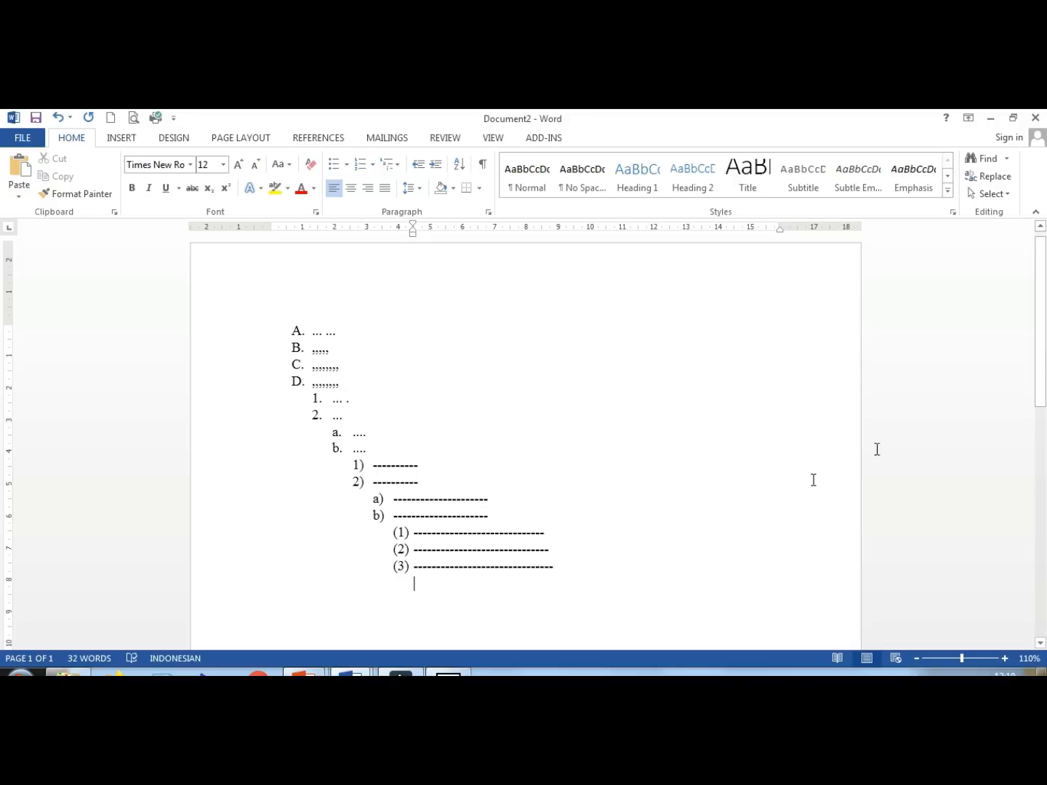
scroll(2, 367, "down", 1)
scroll(3, 367, "down", 1)
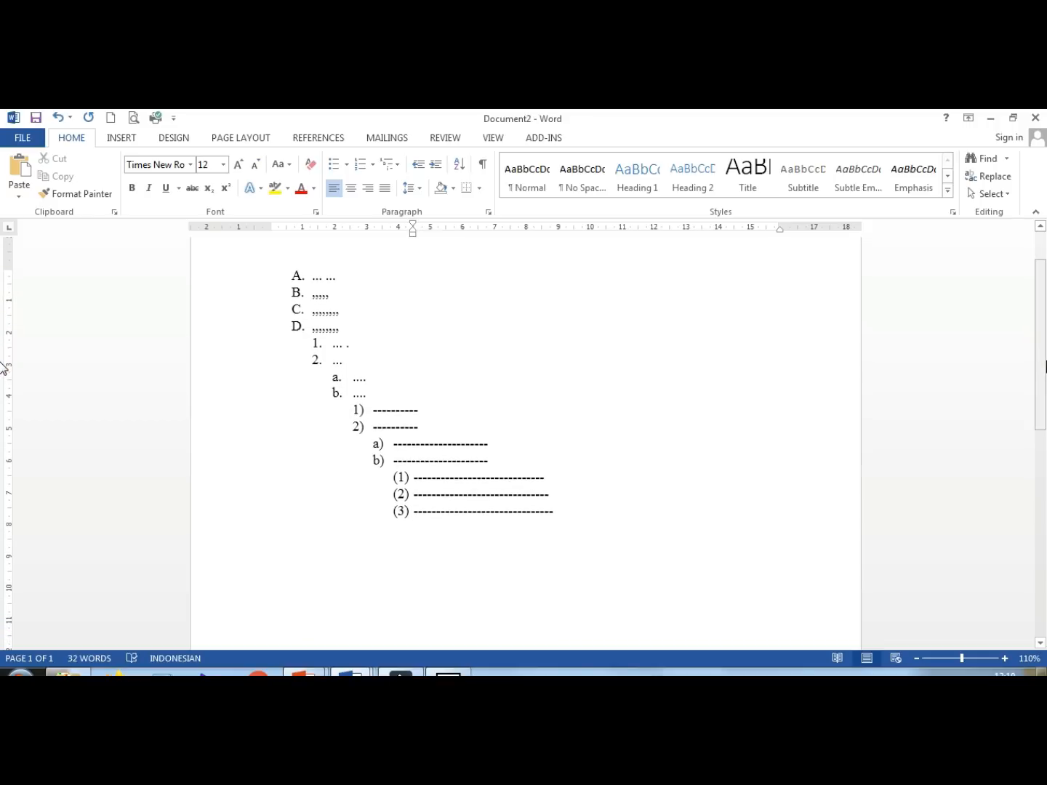
type("(a) ----------------------------")
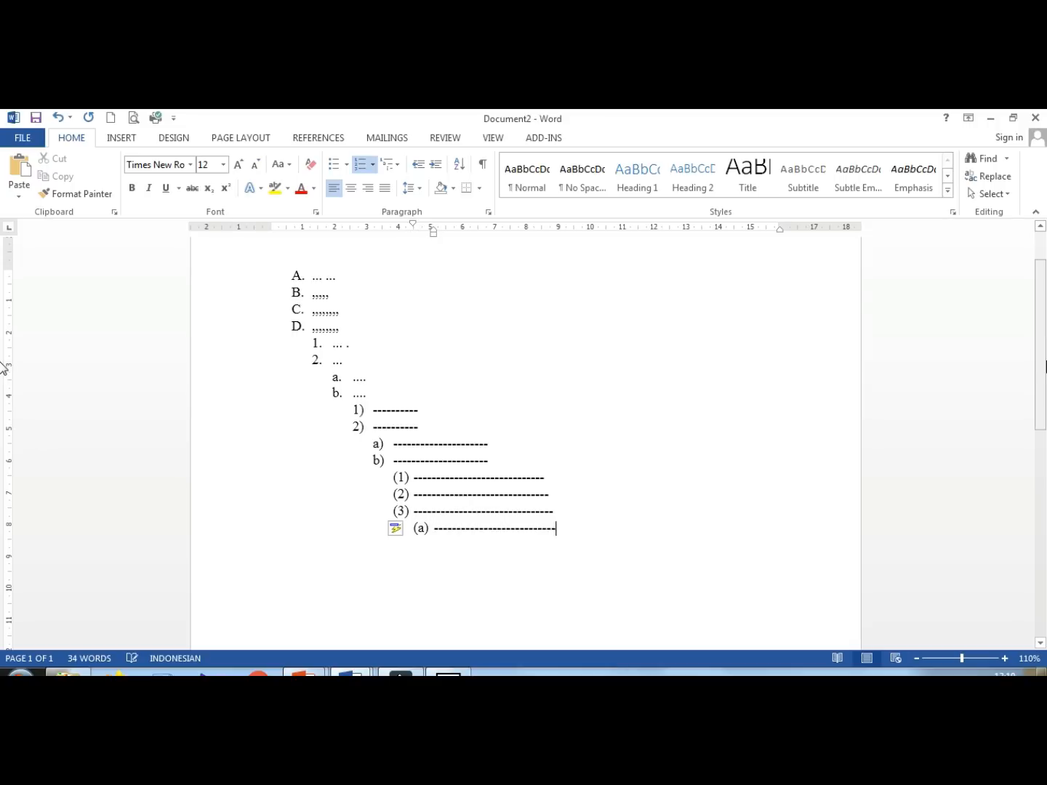
key("Return")
type("--------------------------------")
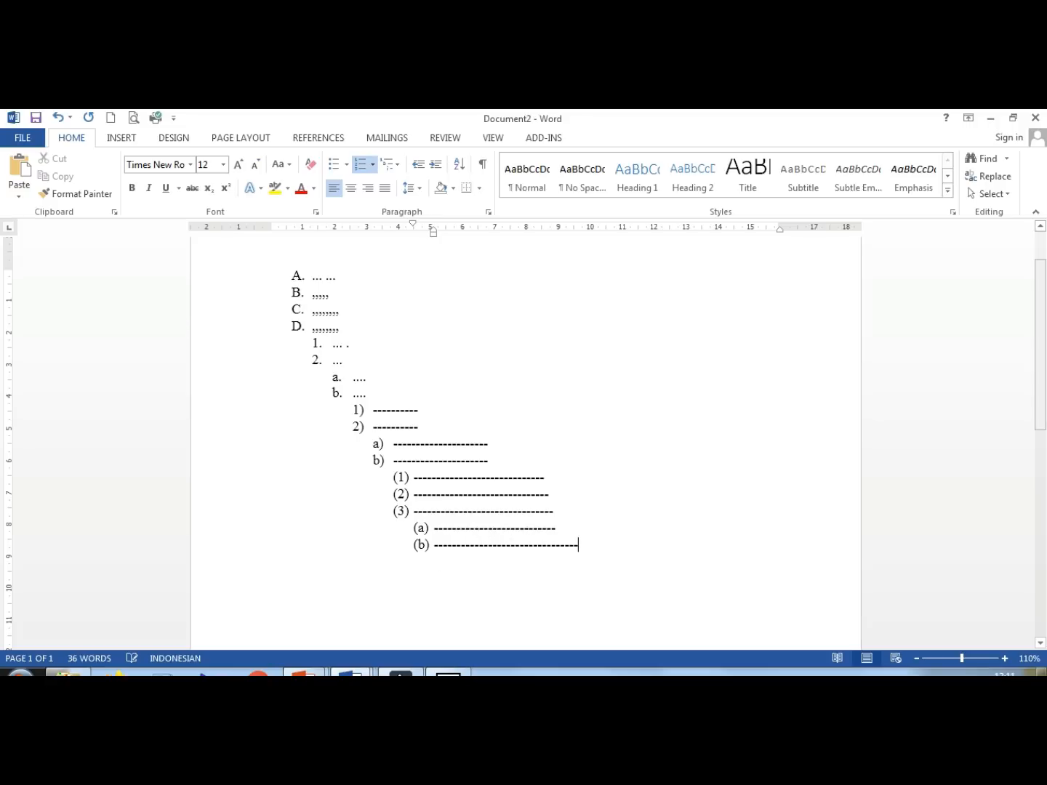
key("Return")
type("--------------------------------")
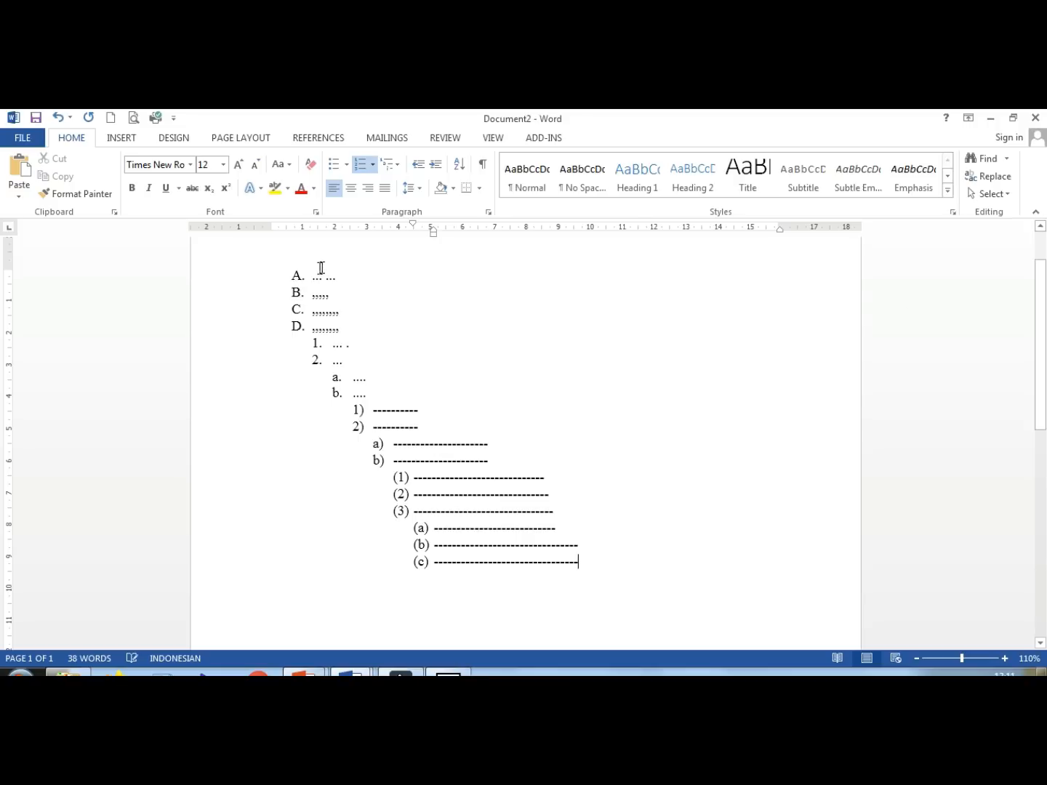
Step: Examine how number 1. aligns with the text of item D by selecting the upper list levels and checking the indent marker on the ruler
left_click_drag(314, 275, 356, 320)
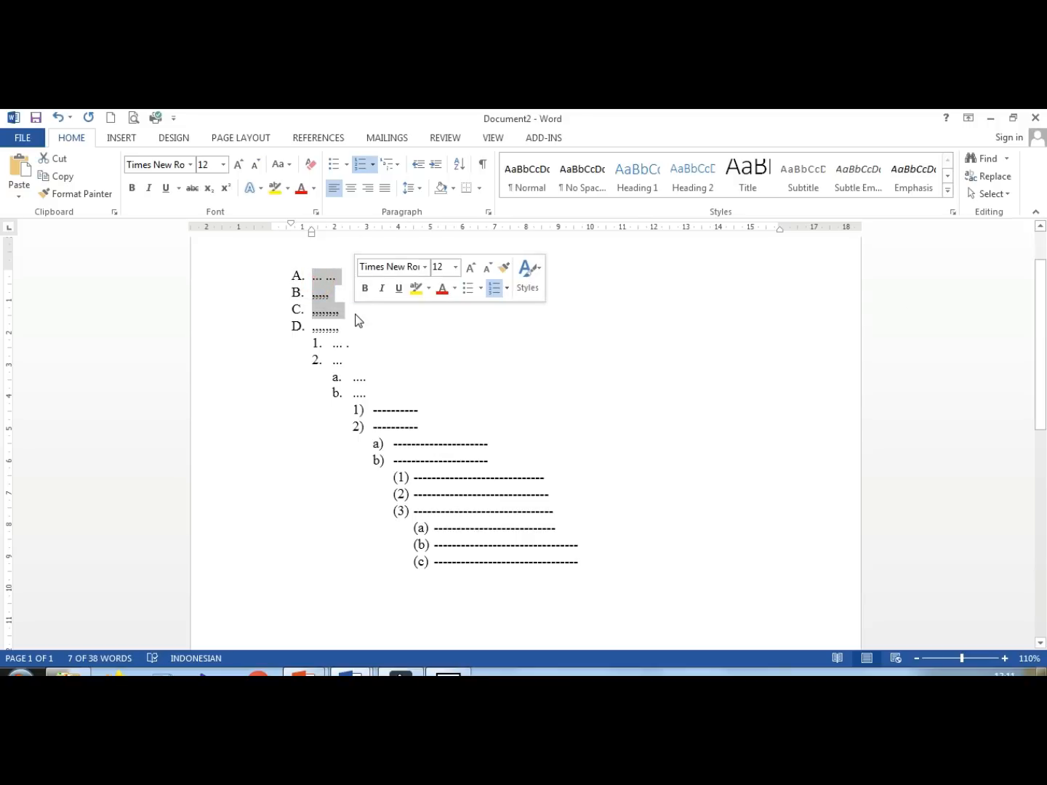
left_click(351, 312)
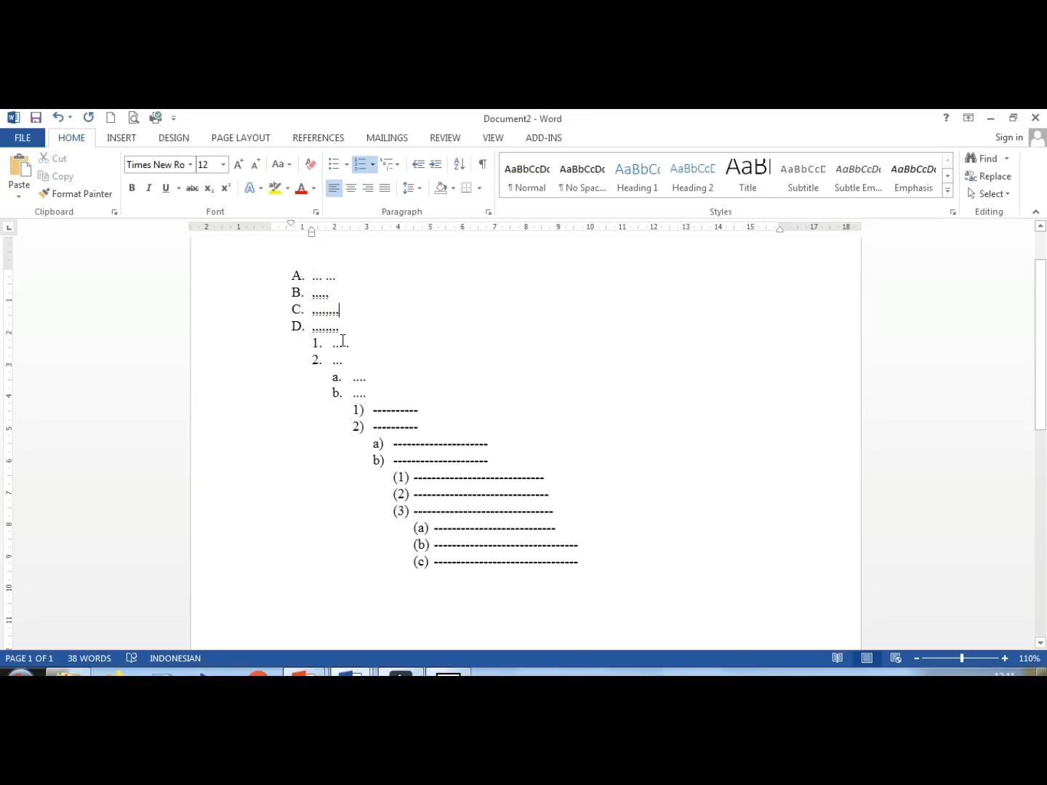
left_click_drag(341, 329, 290, 323)
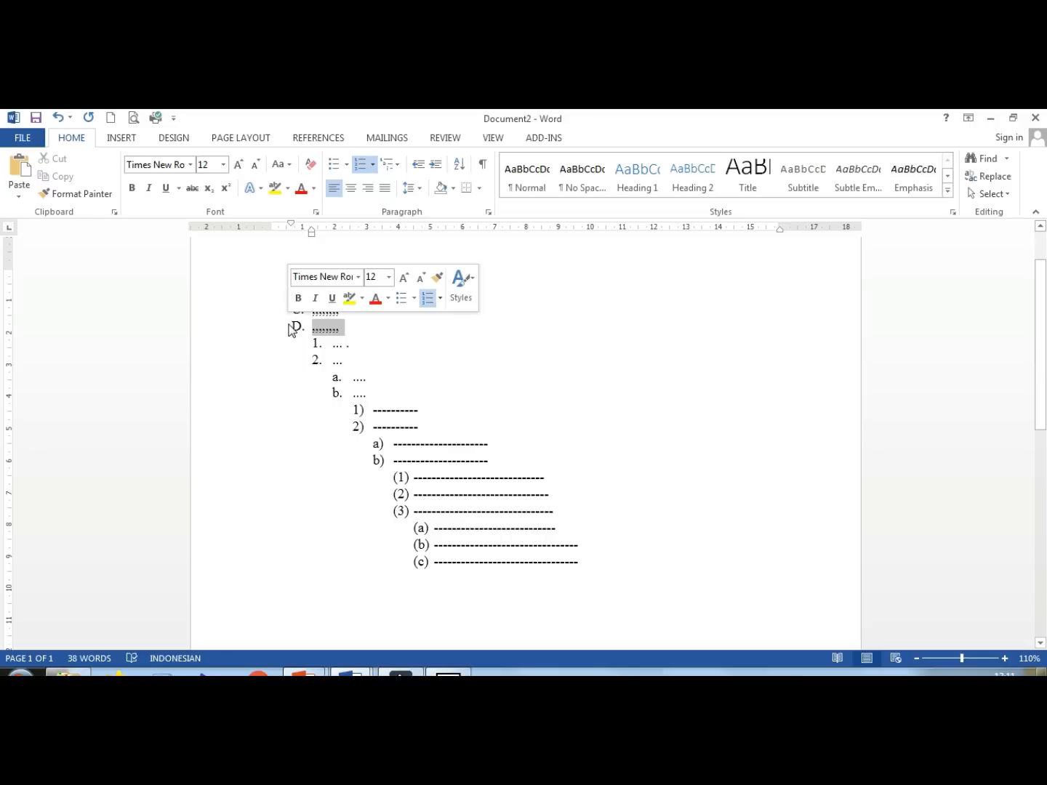
left_click(324, 346)
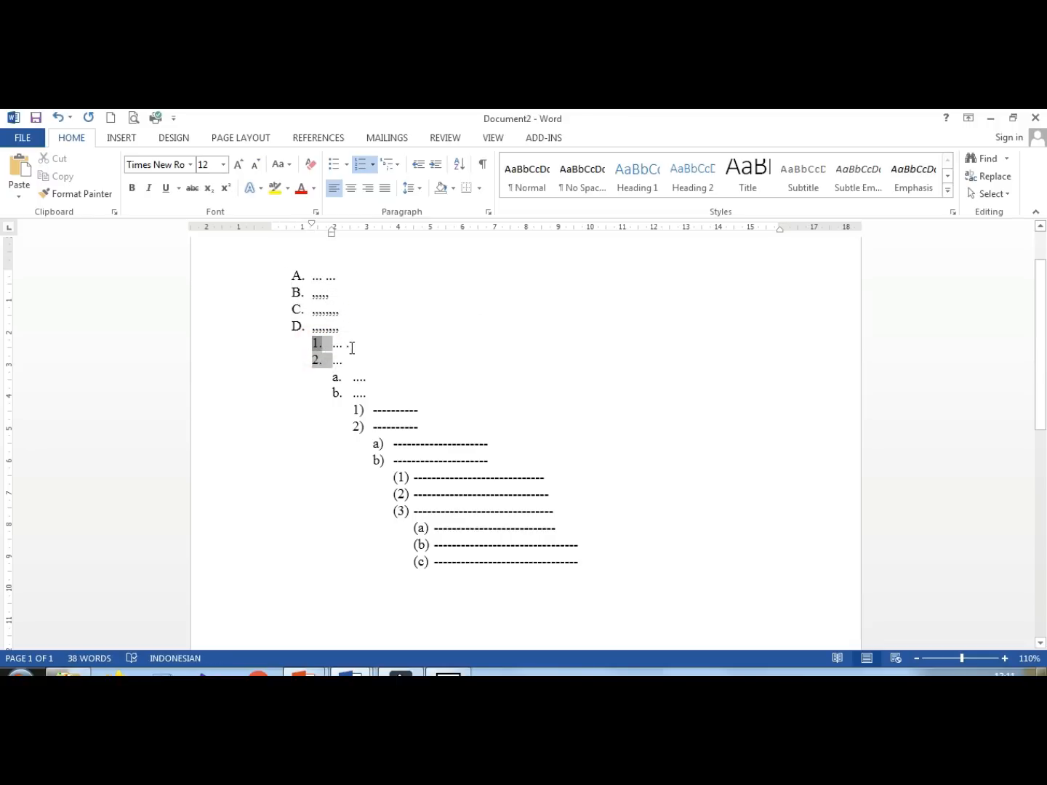
left_click_drag(353, 345, 317, 349)
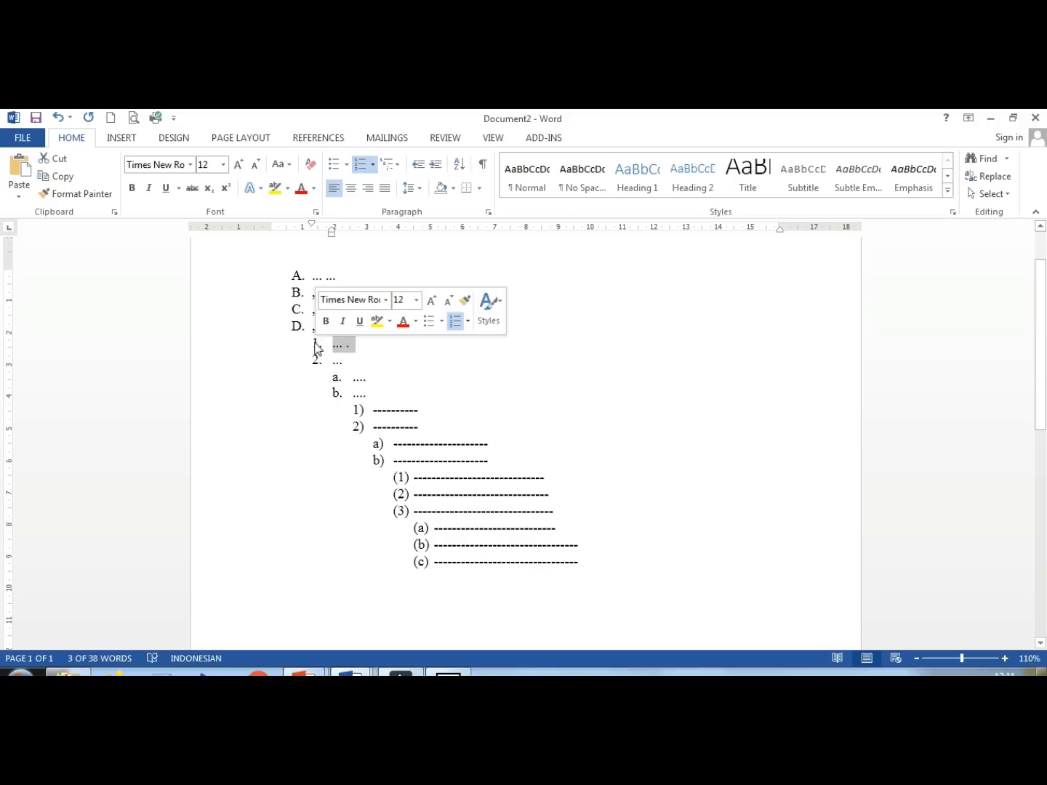
left_click(317, 349)
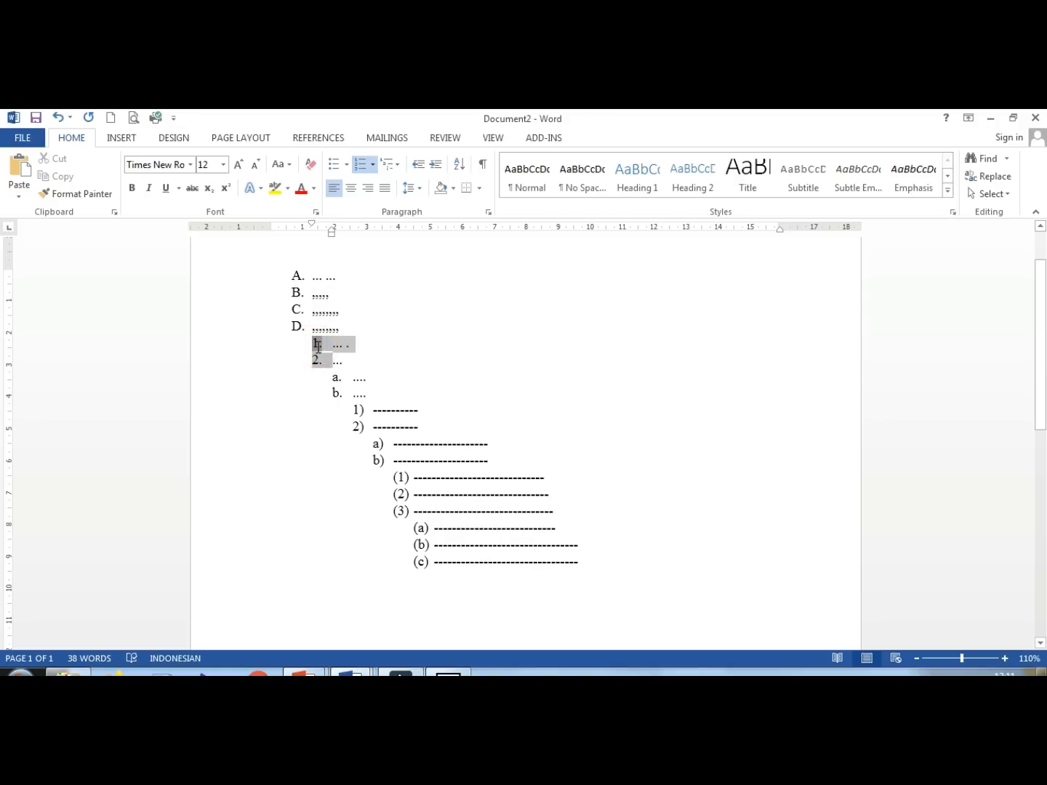
left_click(333, 346)
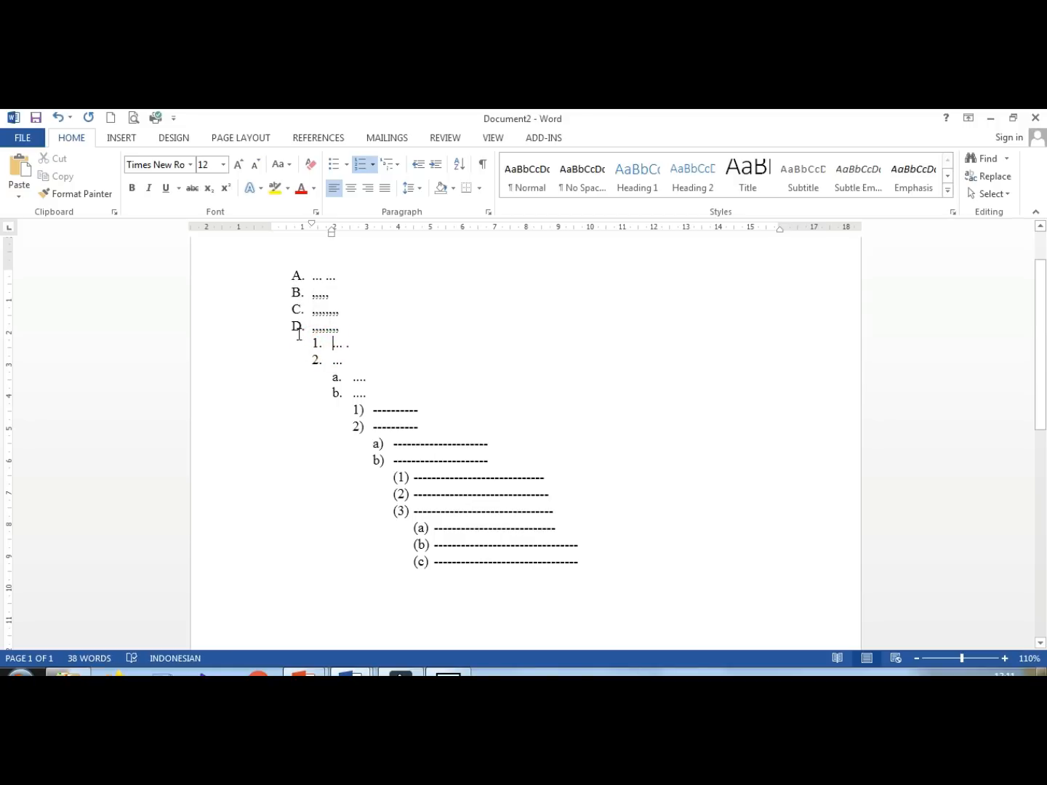
left_click(311, 327)
left_click(317, 344)
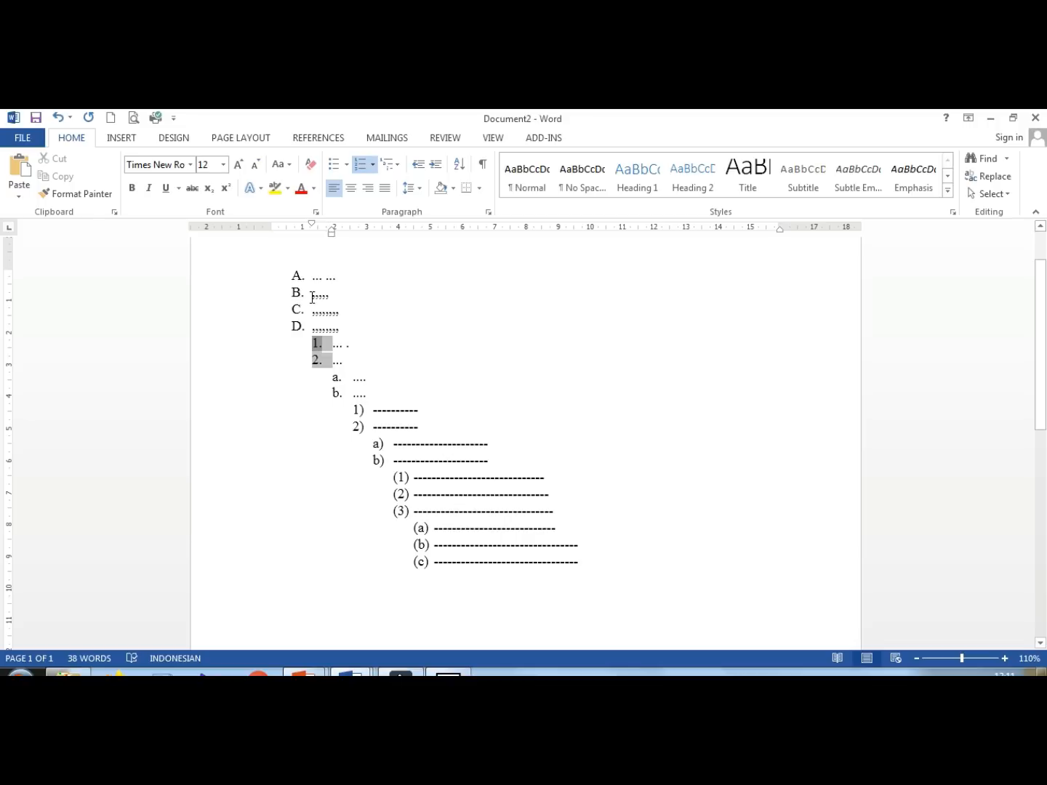
left_click(314, 229)
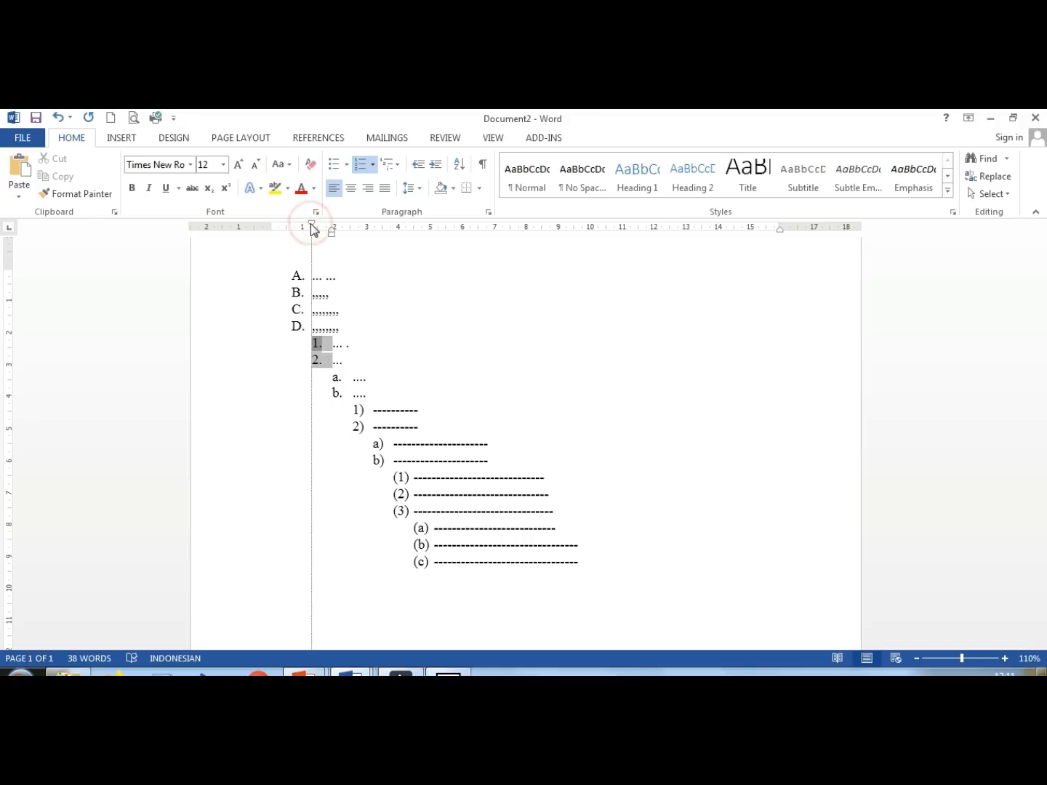
Step: Insert an unnumbered paragraph under item 1., aligned with its text, starting "Berdasakan bla bla bla bla" and running onto a second line of filler text
left_click(371, 345)
key("Return")
key("BackSpace")
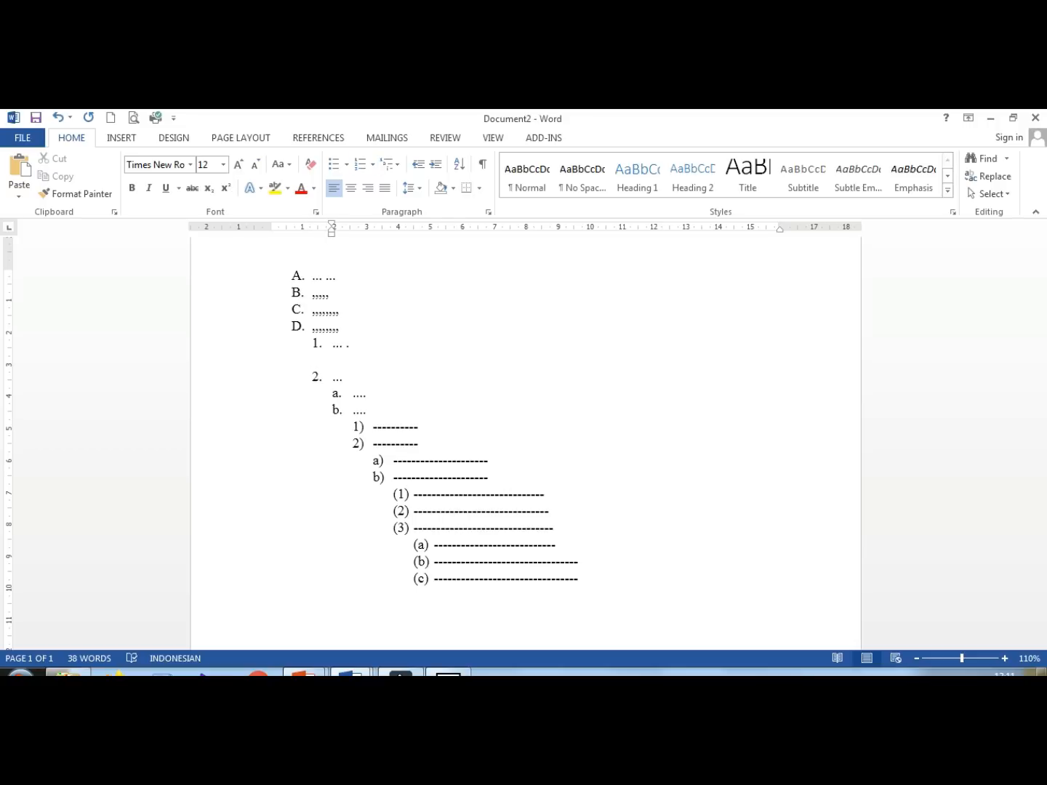
type("Berdasakan bla bla bla")
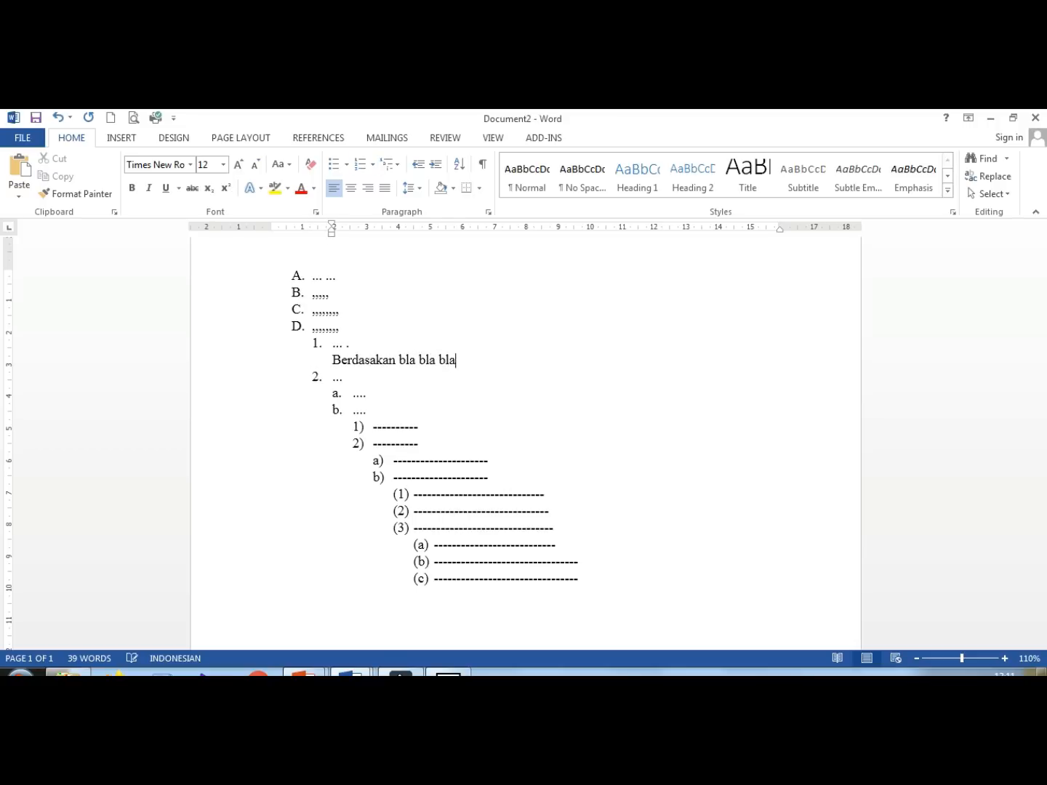
type(" bla ladnkasnd laksnd apidjak naln alnfal fn")
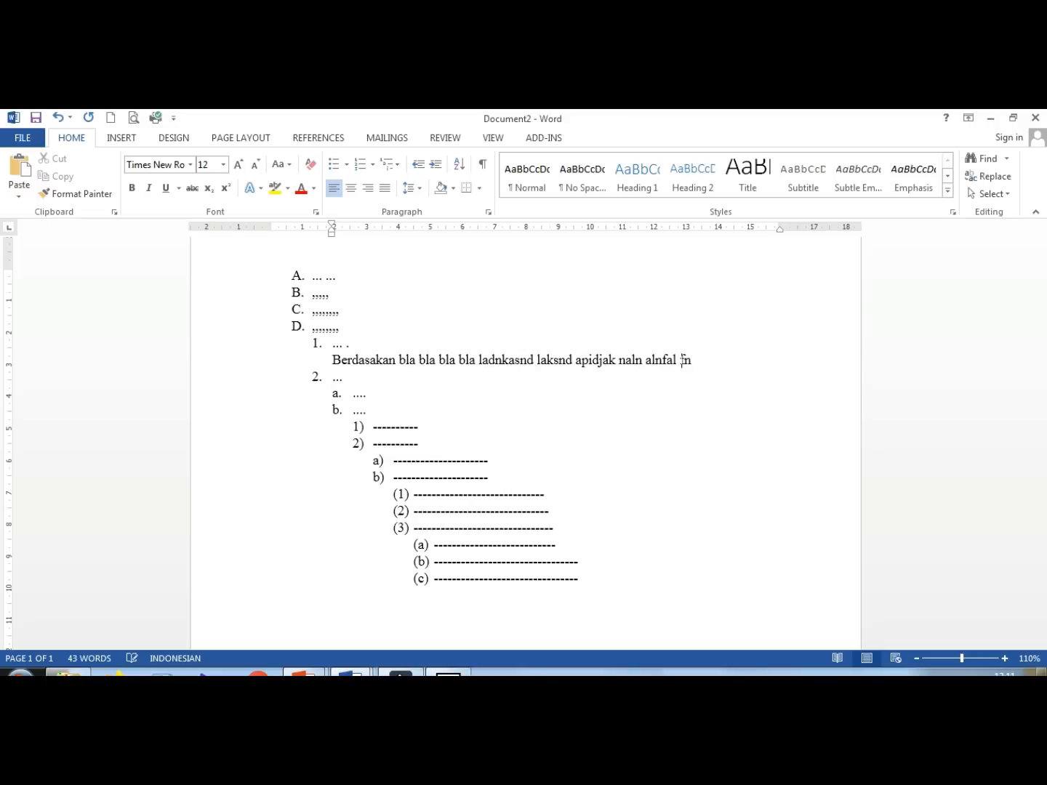
type("alnf aln alnla nfa")
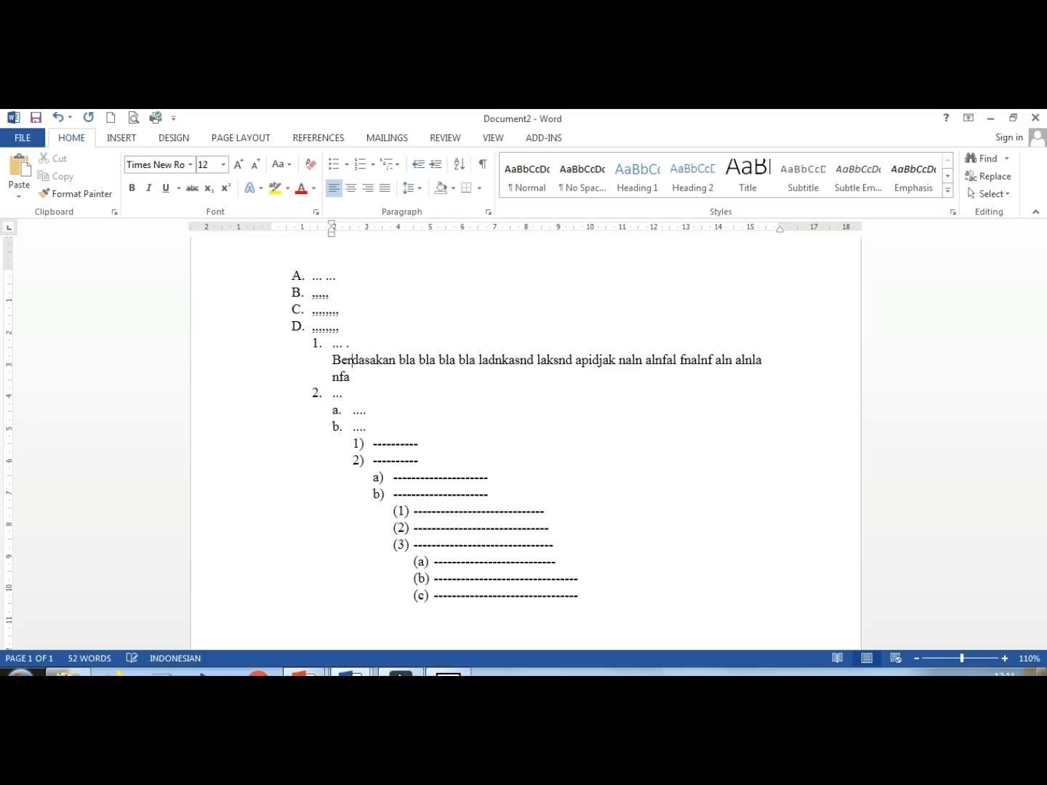
Step: Insert an unnumbered paragraph under item D, aligned with its text, reading "Berdasarkakln fnalknf alknf aofkn onfln ;anpqonpsdkn dsk"
key("Up")
key("Up")
key("Return")
key("BackSpace")
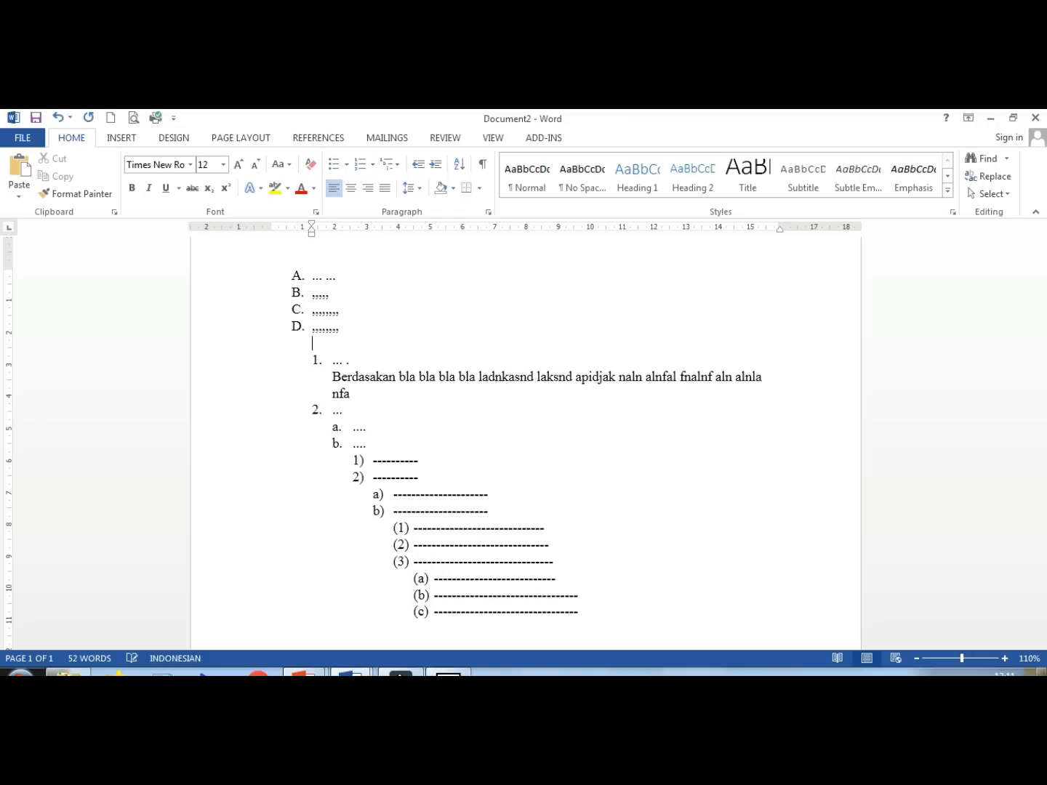
type("Berdasarkakln fnalknf alknf")
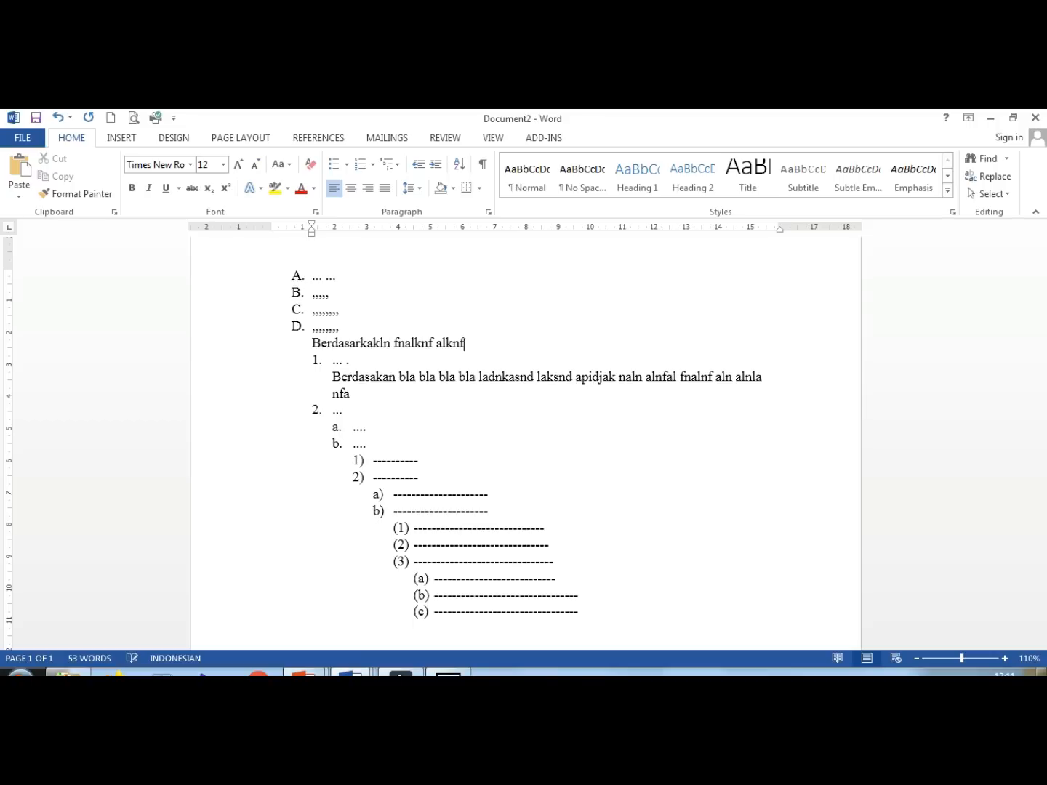
type(" aofkn onfln ;anpqonpsdkn dsk")
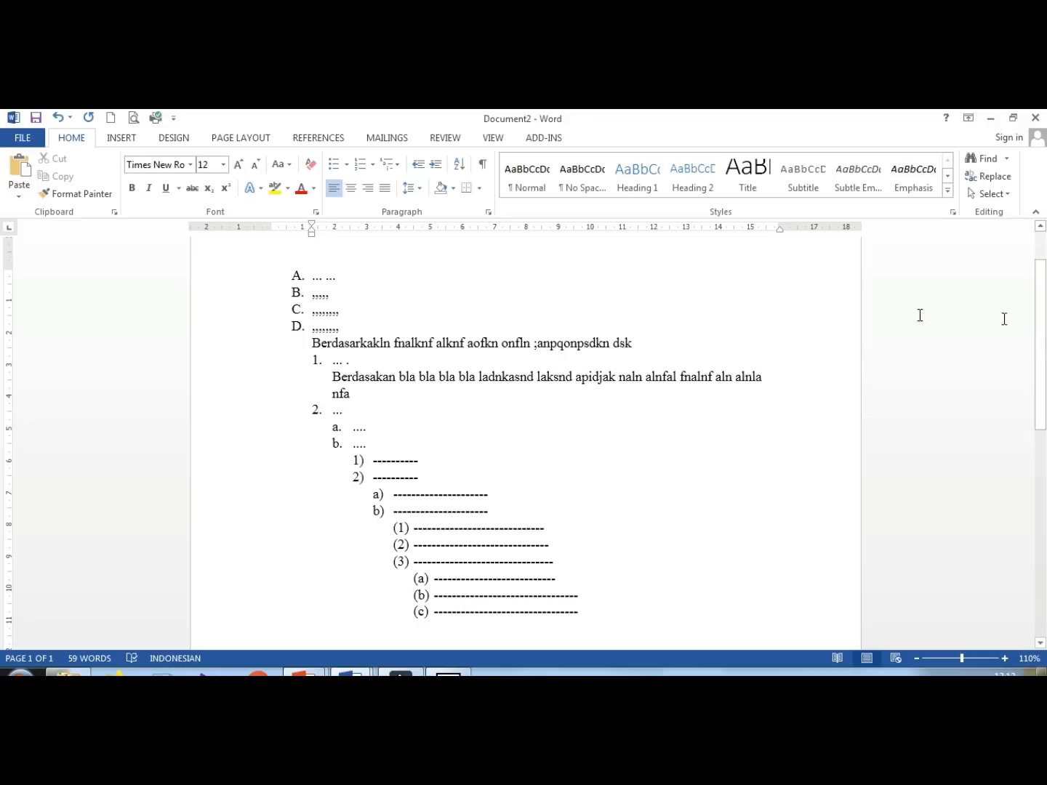
Step: Collapse the ribbon and add item 3. with a dotted placeholder below item (c), aligned with items 1. and 2
scroll(2, 371, "down", 1)
scroll(2, 371, "down", 1)
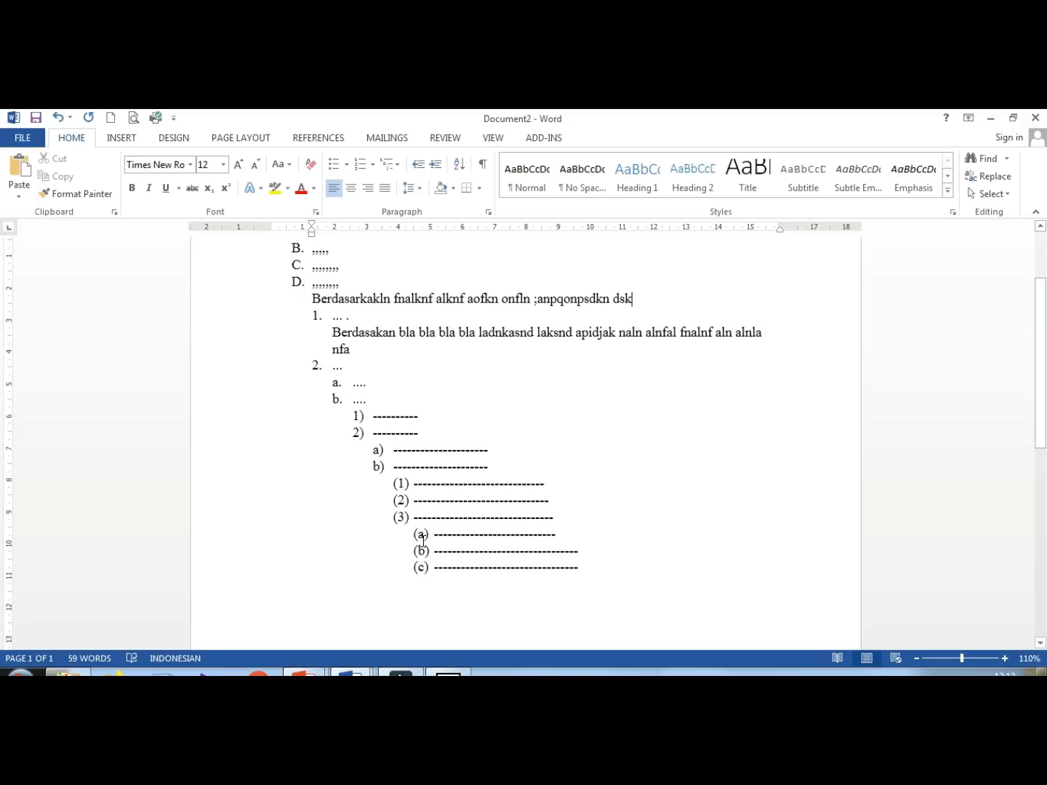
double_click(73, 138)
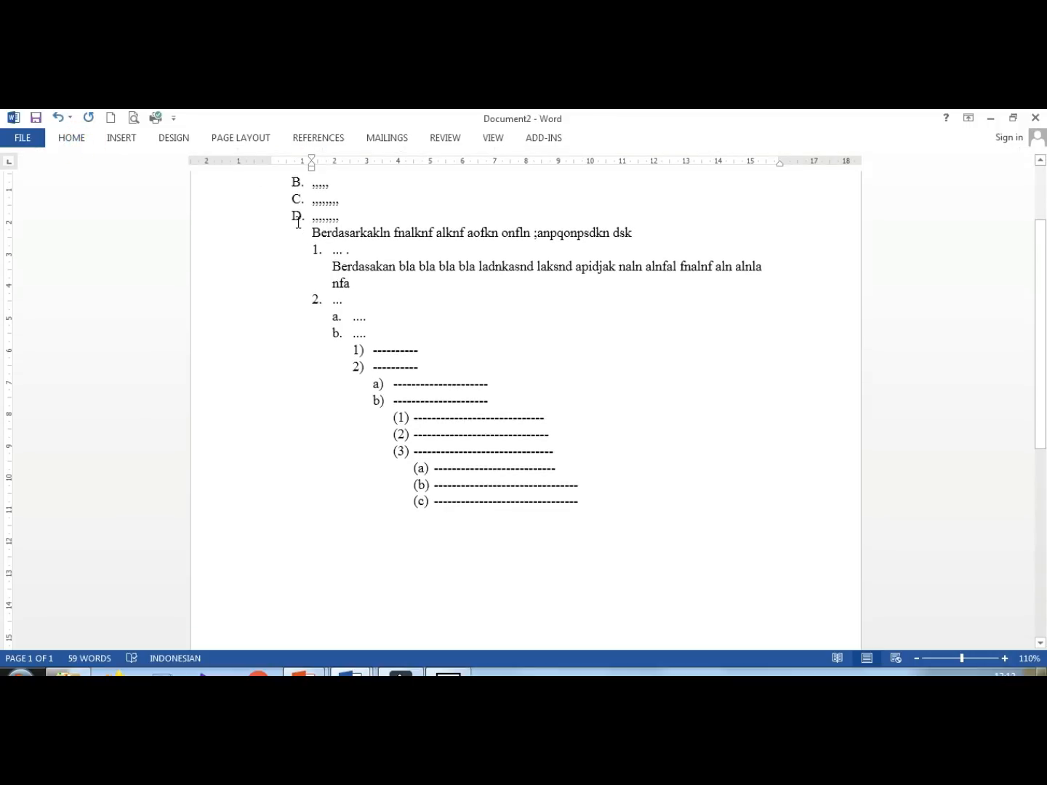
left_click(297, 219)
left_click(600, 499)
key("Return")
key("BackSpace")
key("BackSpace")
key("BackSpace")
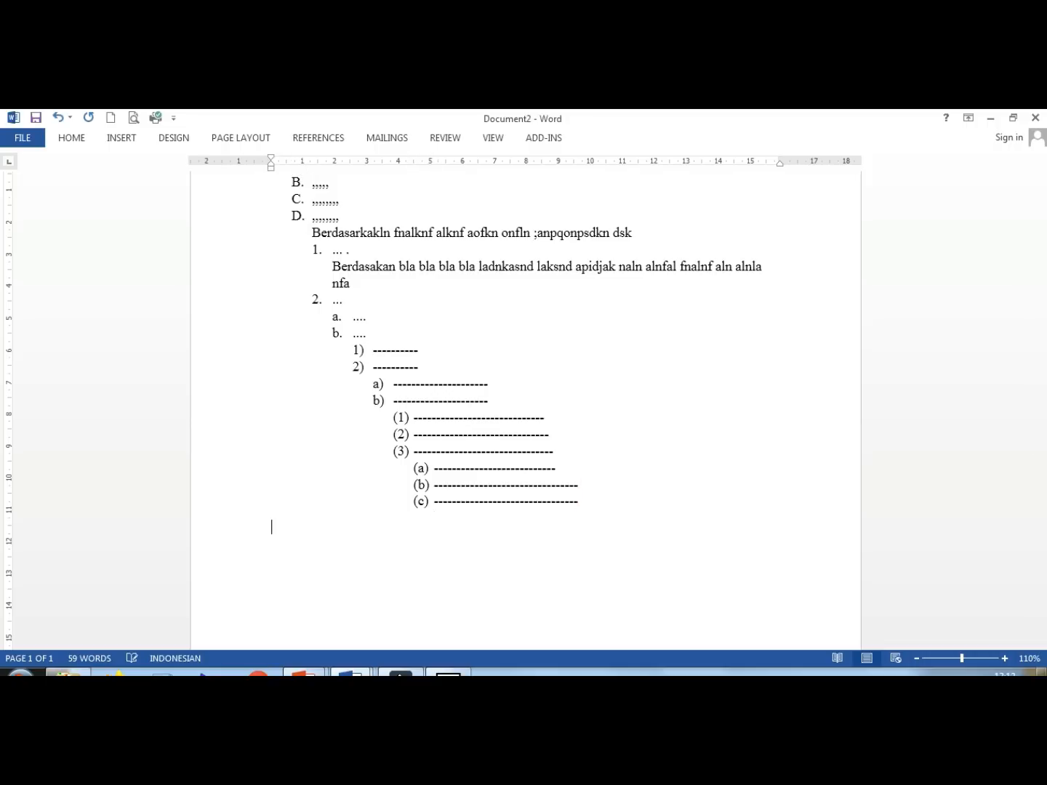
type("E.")
key("BackSpace")
type("3. ............................................")
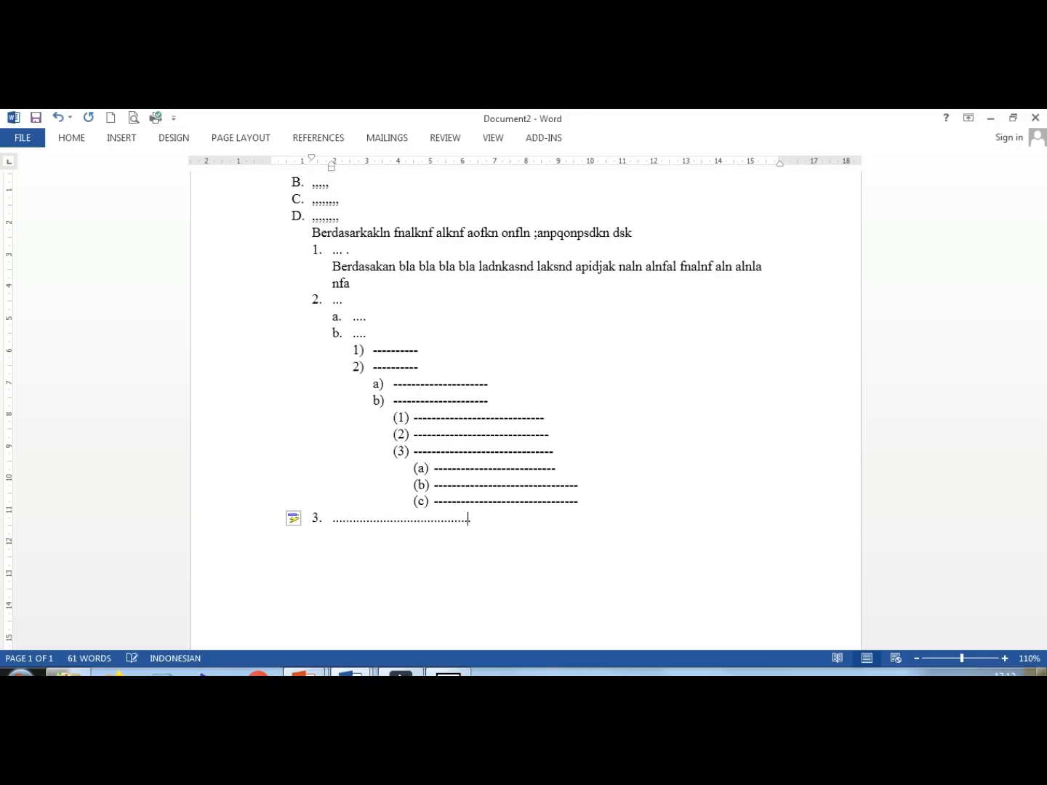
type(".............................................")
Step: Add item E. with a dotted placeholder below item 3., aligned with items A to D
key("Return")
key("BackSpace")
type("E. ")
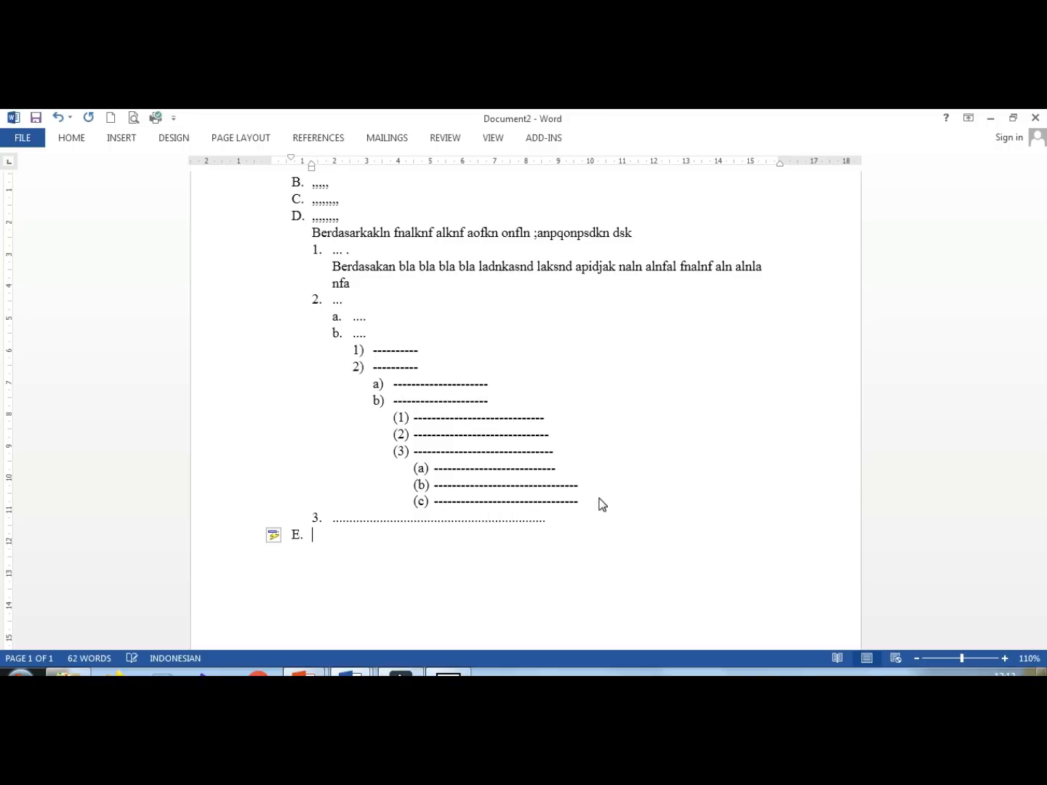
type(".......................................................................")
scroll(3, 407, "up", 2)
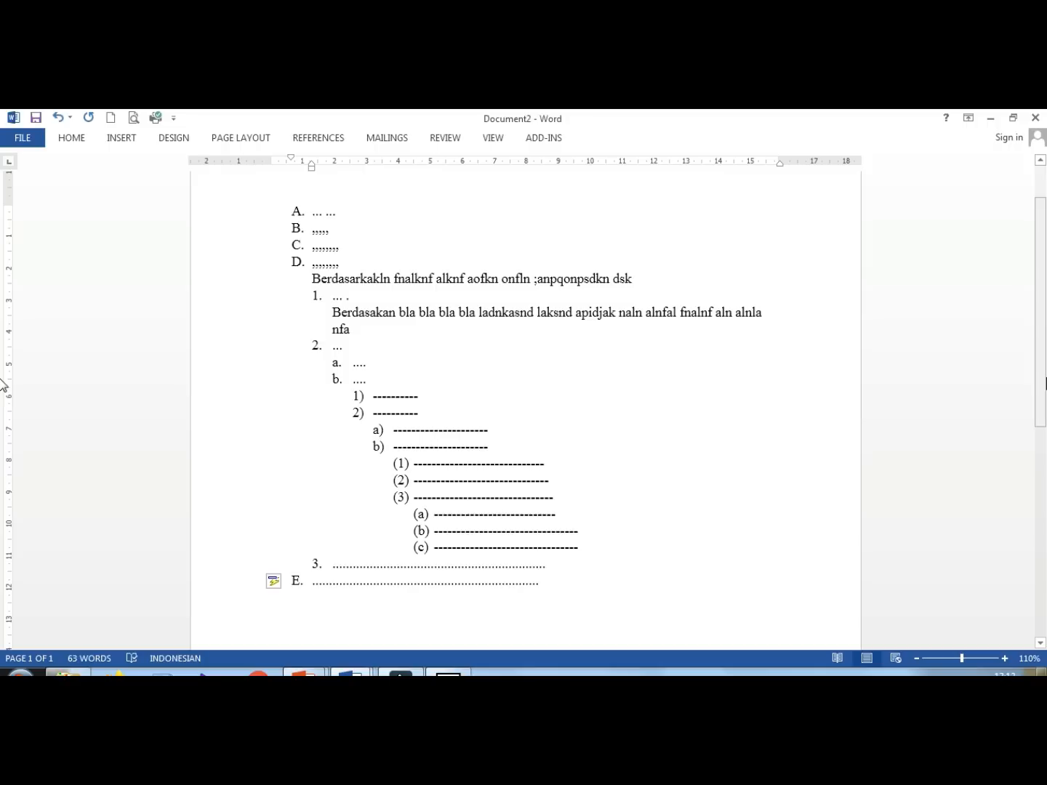
Step: Switch to the slide show and compare the "a. Cara Pertama" and "b. Cara Kedua" numbering examples, continuing to the closing slide
key("alt+Tab")
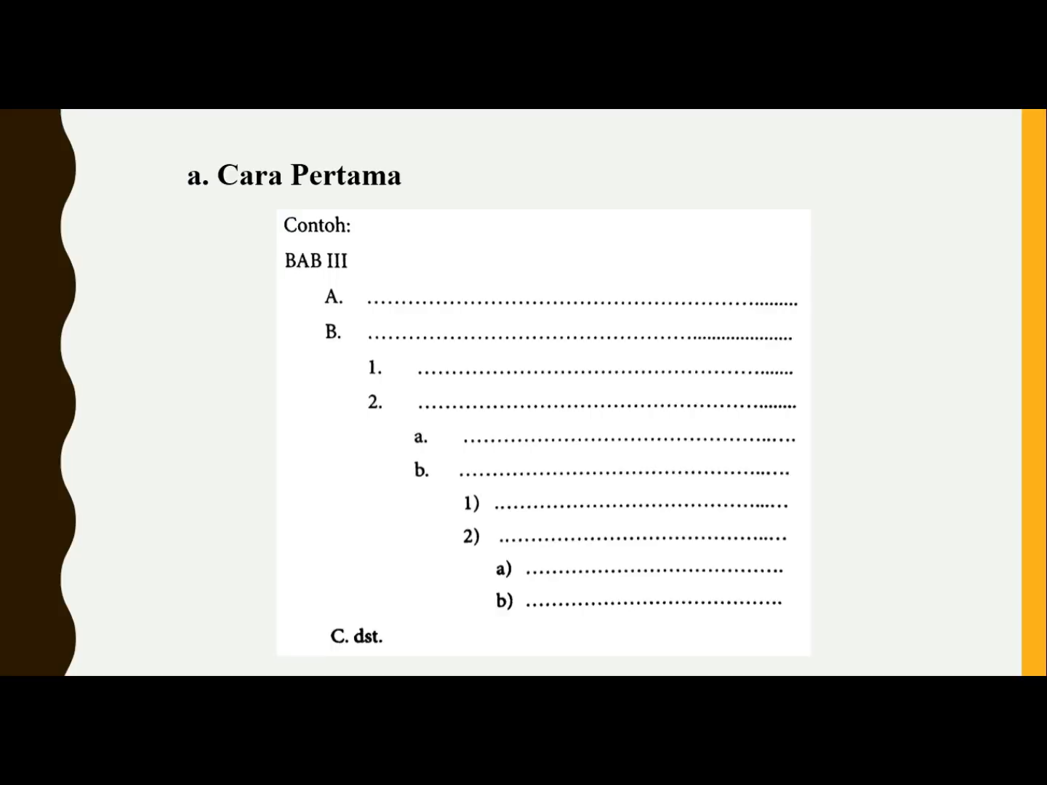
key("Right")
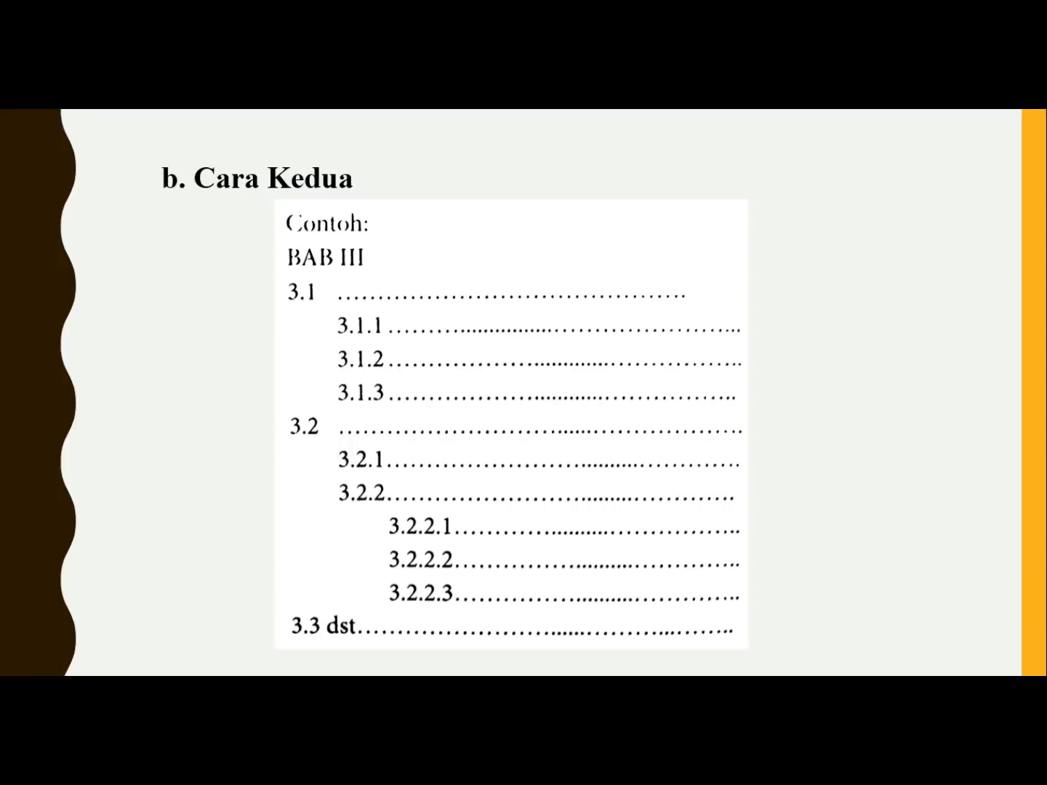
key("Left")
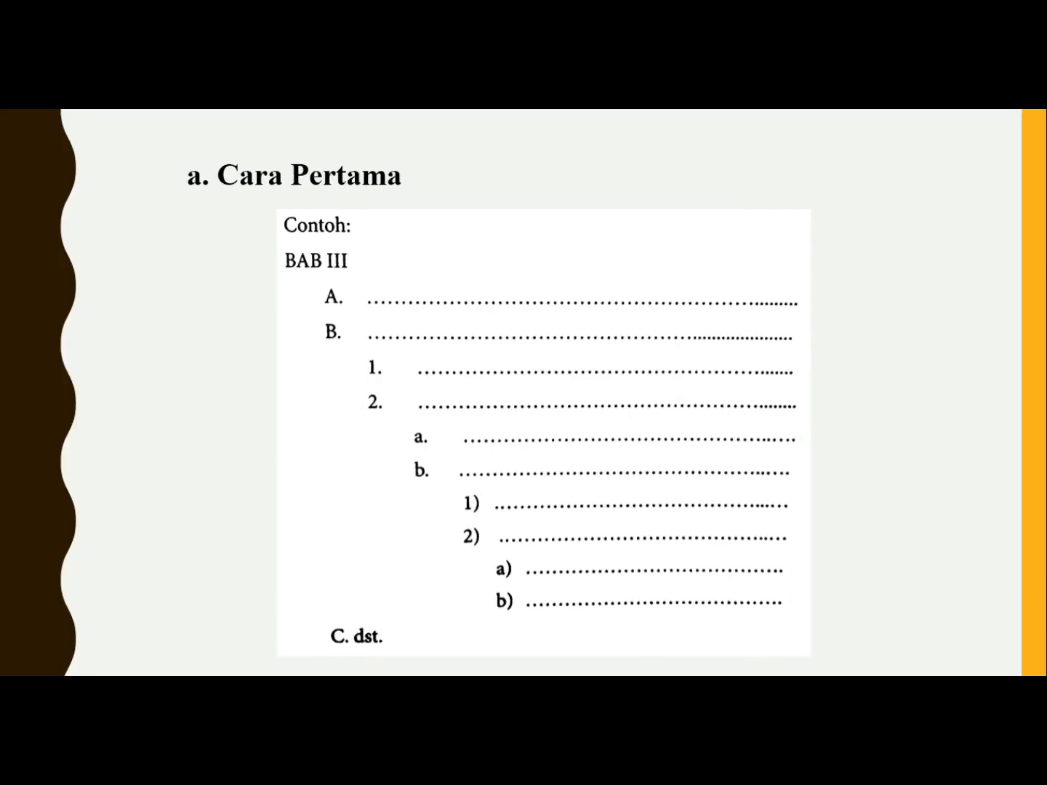
key("Right")
key("Right")
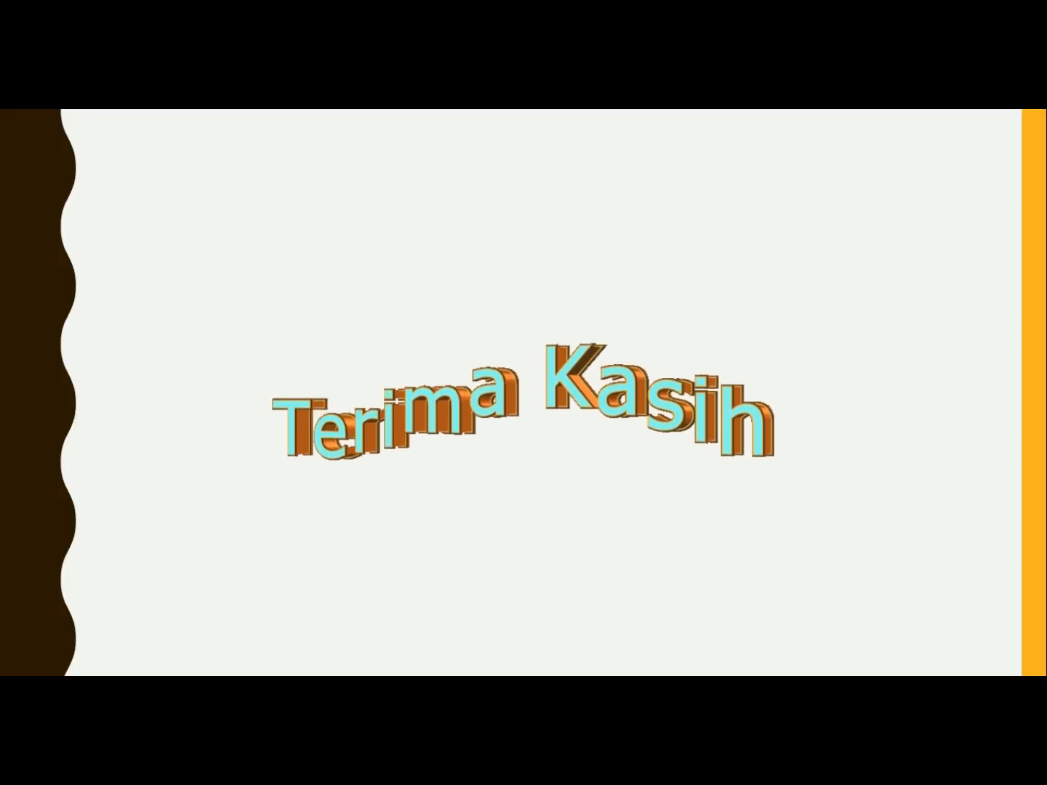
Step: Return to Word, clear the whole document and enter the title "MEMBUAT HALAMAN" below an empty first line
key("alt+Tab")
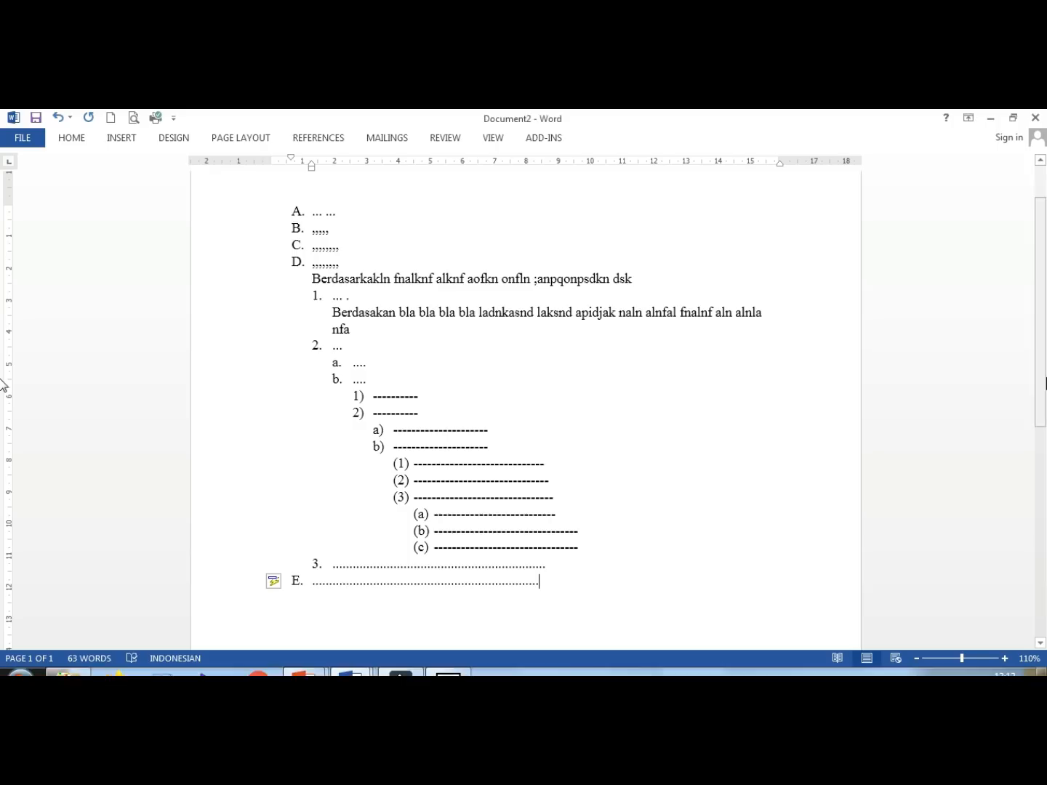
key("ctrl+a")
key("Delete")
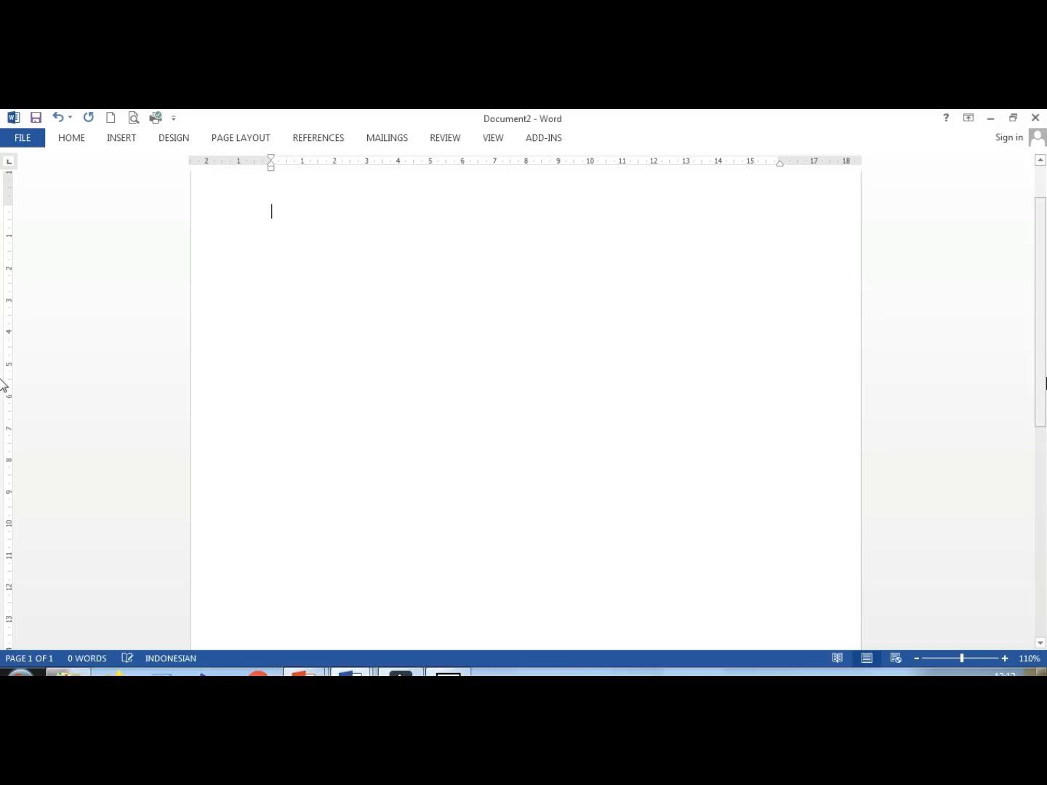
key("Return")
type("MEMBUAT HALAMAN")
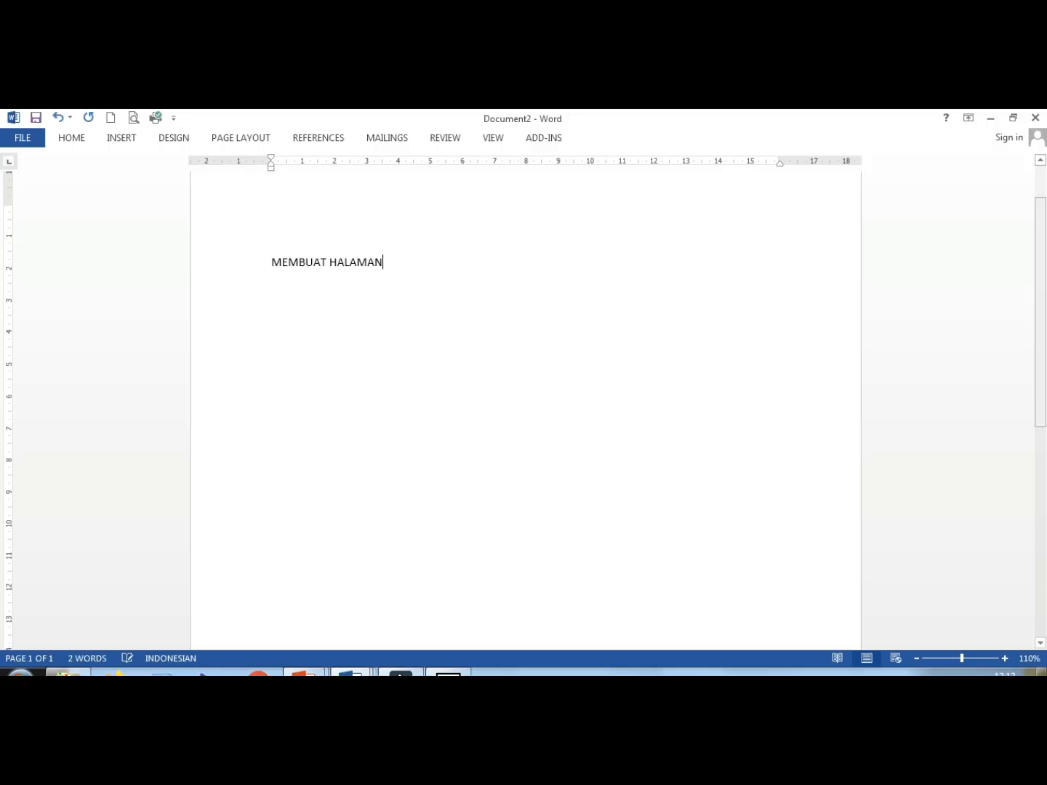
Step: Enlarge the title "MEMBUAT HALAMAN" by eight font-size increments, and make it bold and centred
key("ctrl+a")
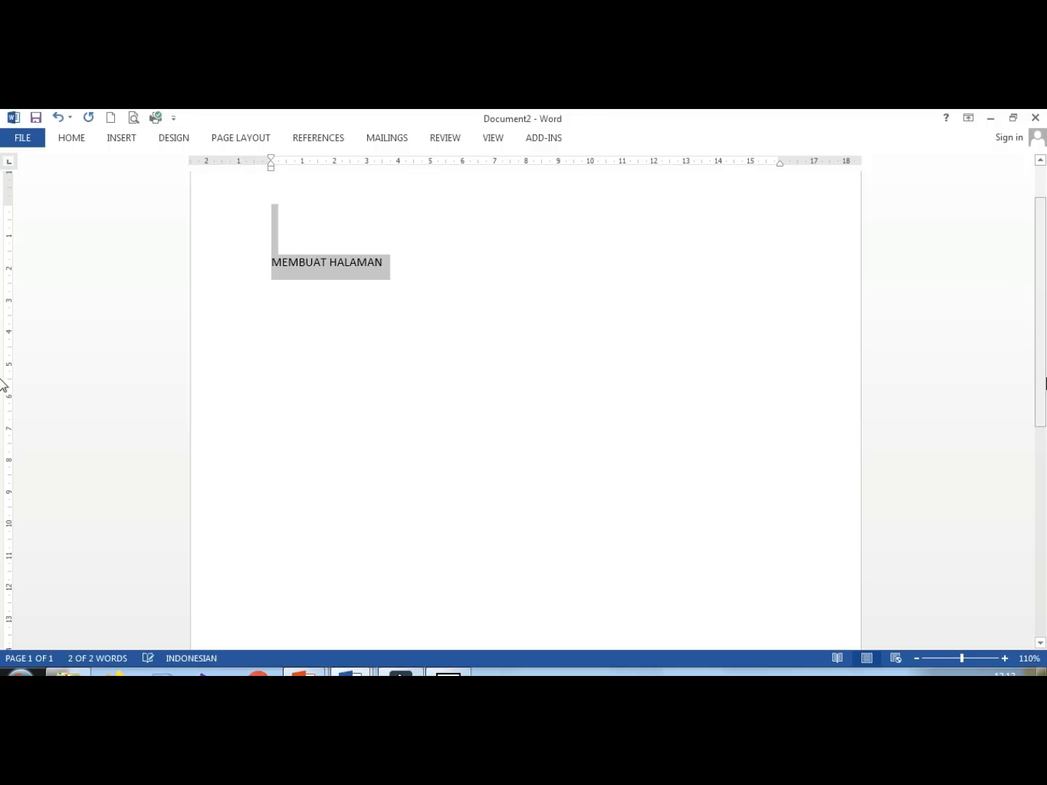
key("ctrl+shift+period")
key("ctrl+shift+period")
key("ctrl+shift+period")
key("ctrl+shift+period")
key("ctrl+shift+period")
key("ctrl+shift+period")
key("ctrl+shift+period")
key("ctrl+shift+period")
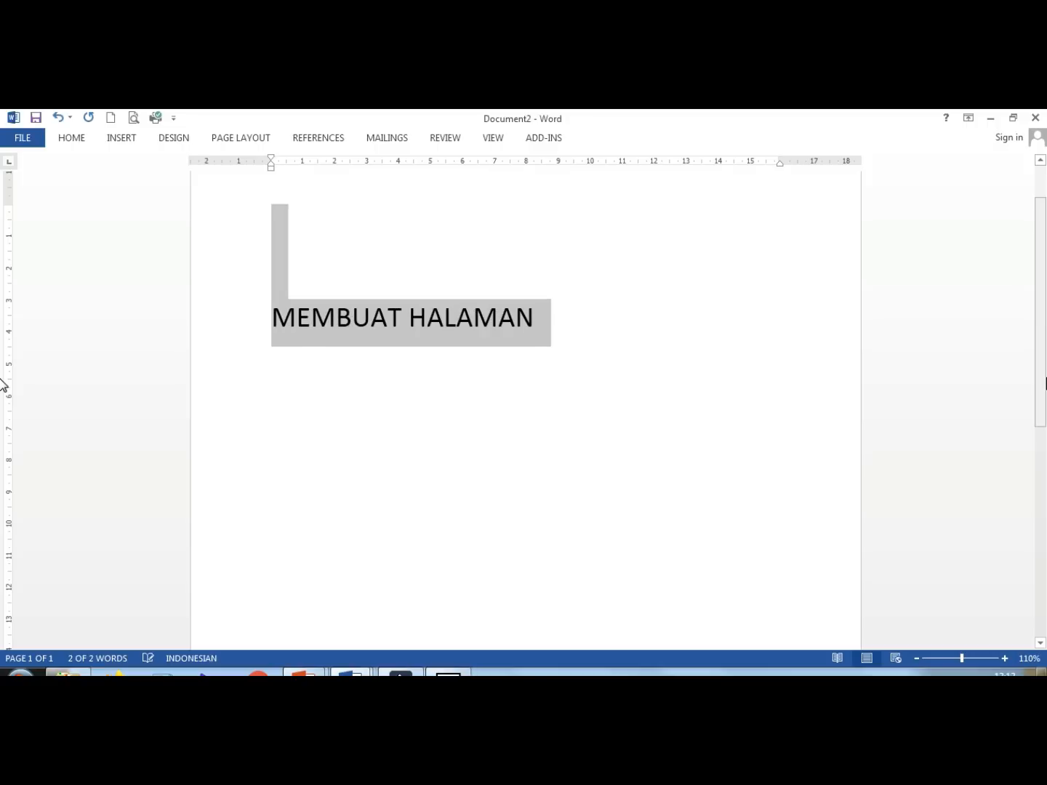
key("ctrl+b")
key("ctrl+e")
key("Right")
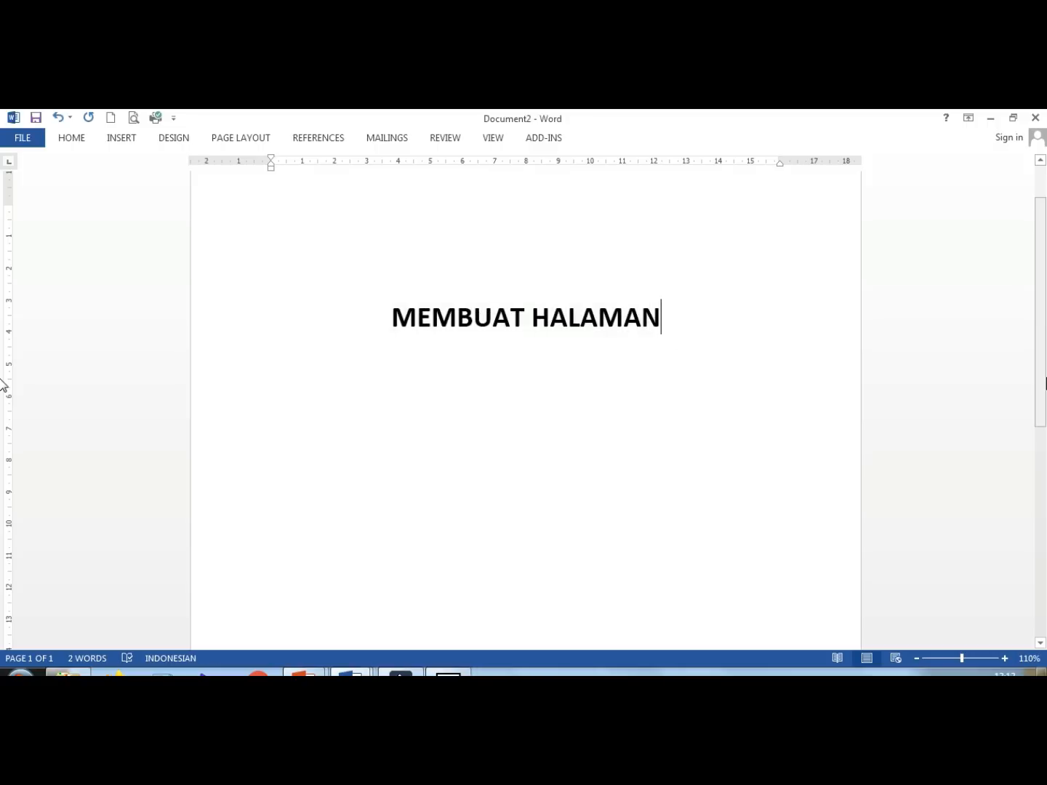